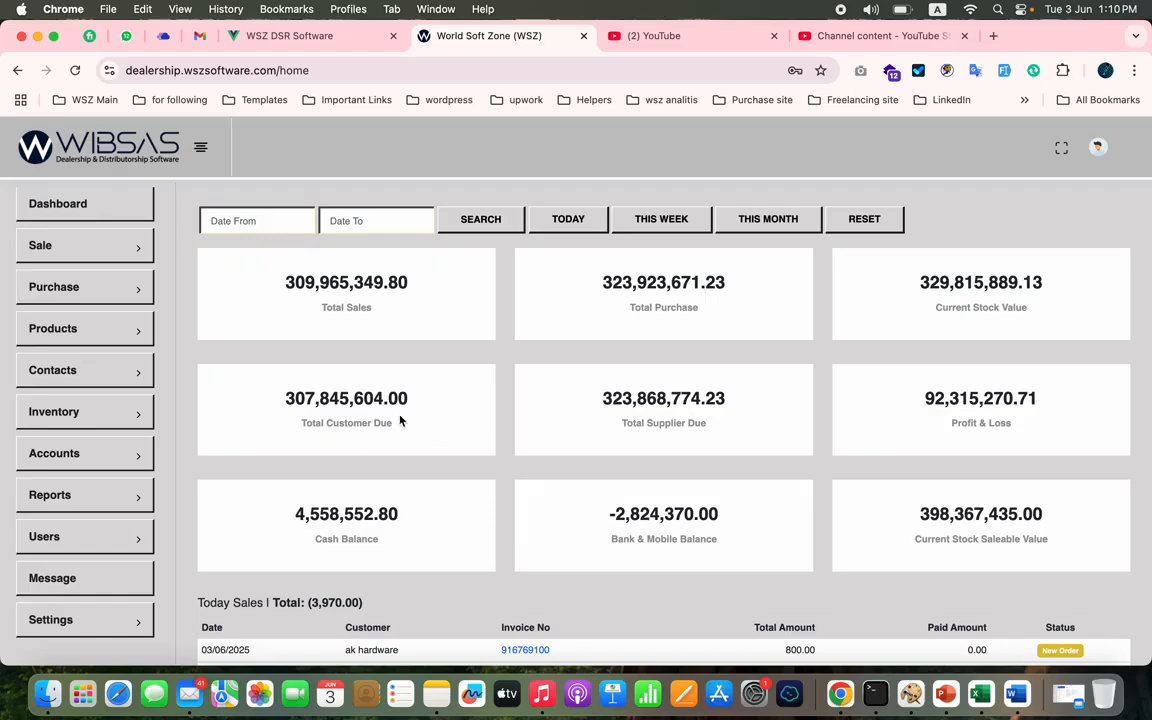
- Review the dashboard's total supplier due, cash balance and current stock saleable value
double_click(646, 422)
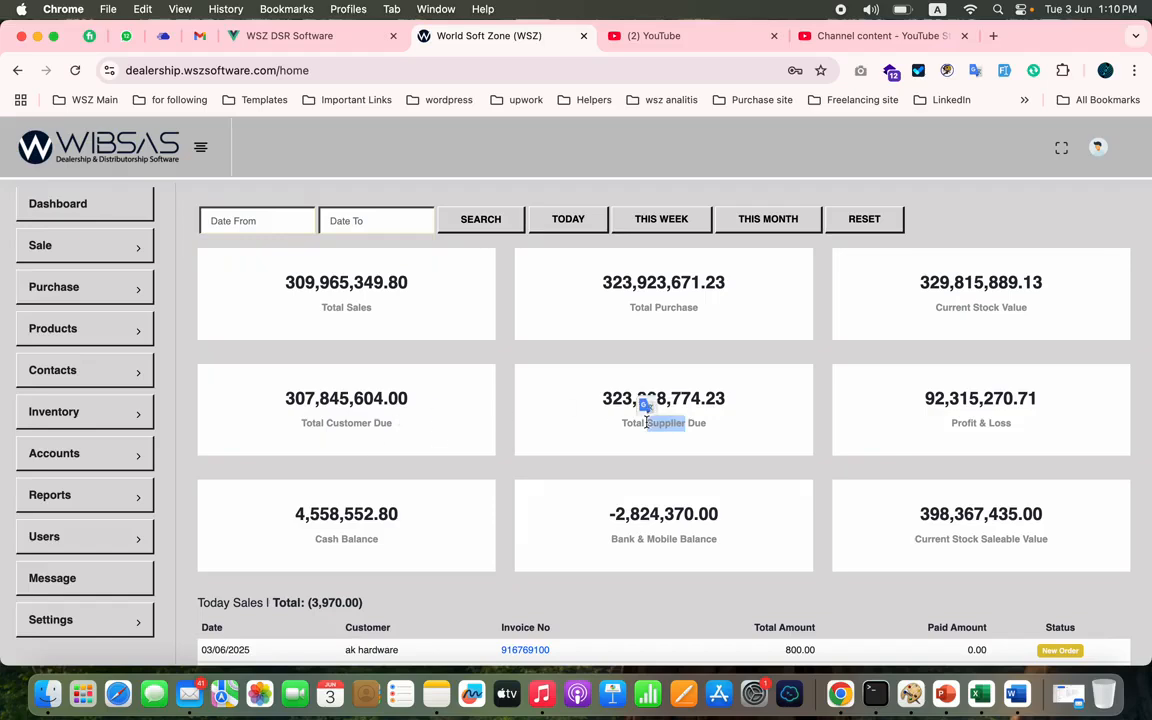
double_click(384, 514)
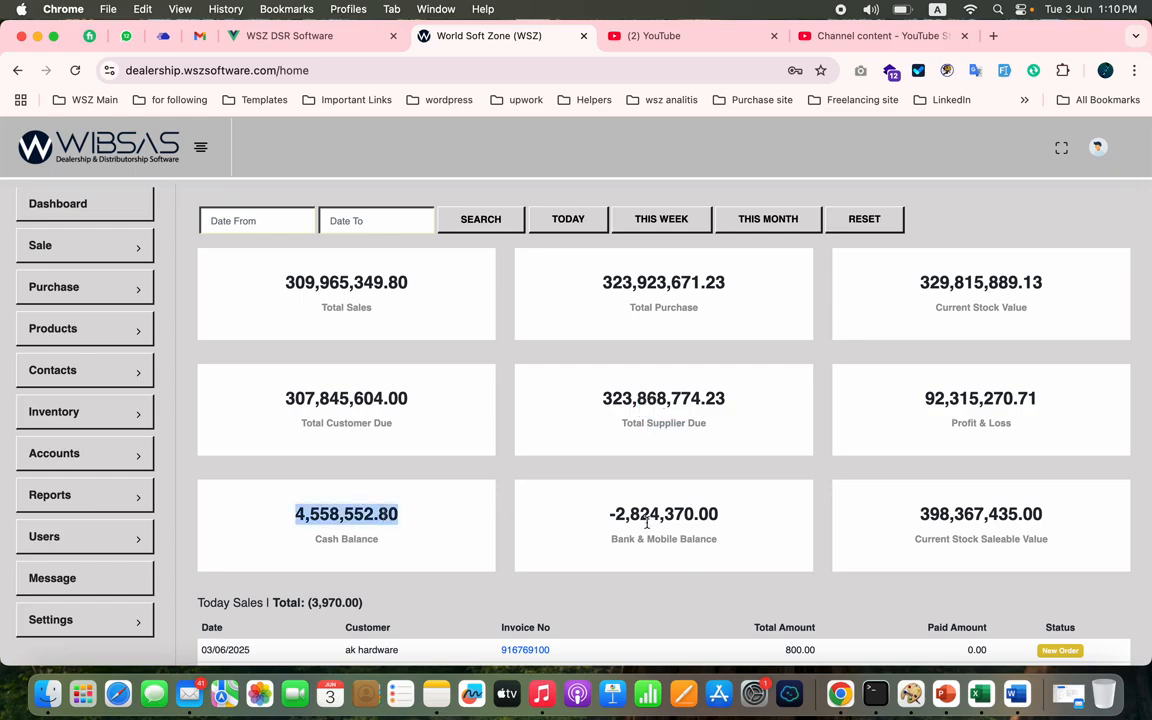
click(983, 516)
double_click(983, 516)
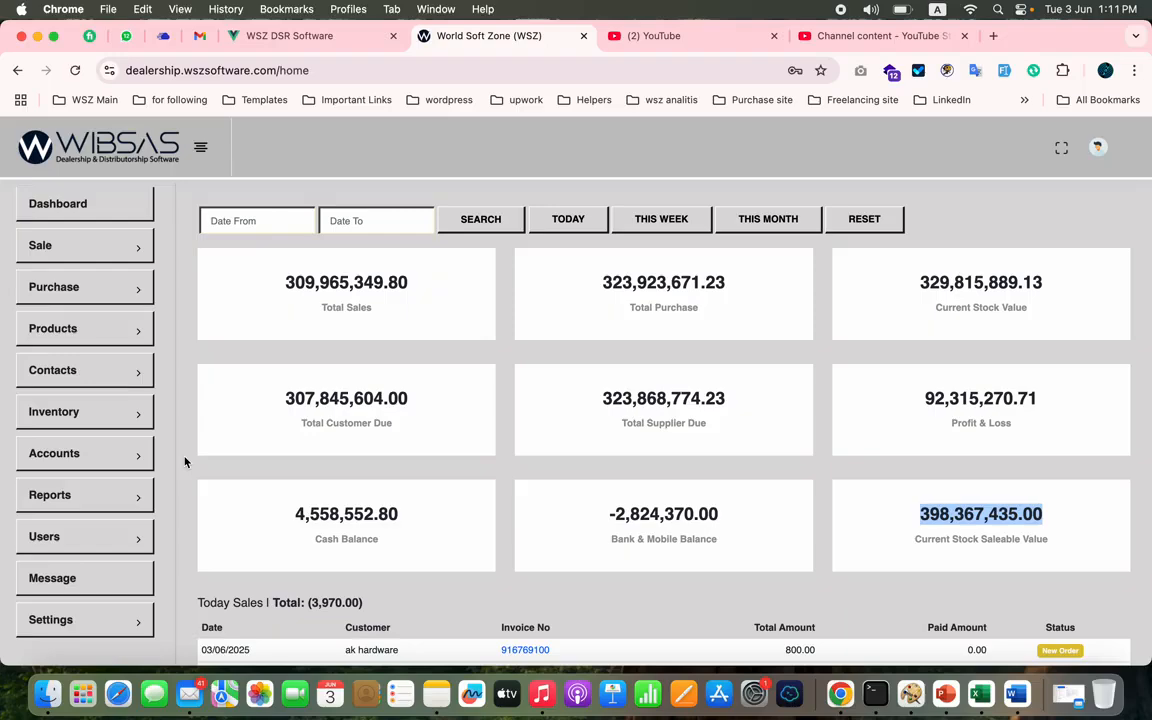
- Open a new wholesale order form and look through the sales representatives offered in its SR field
click(114, 256)
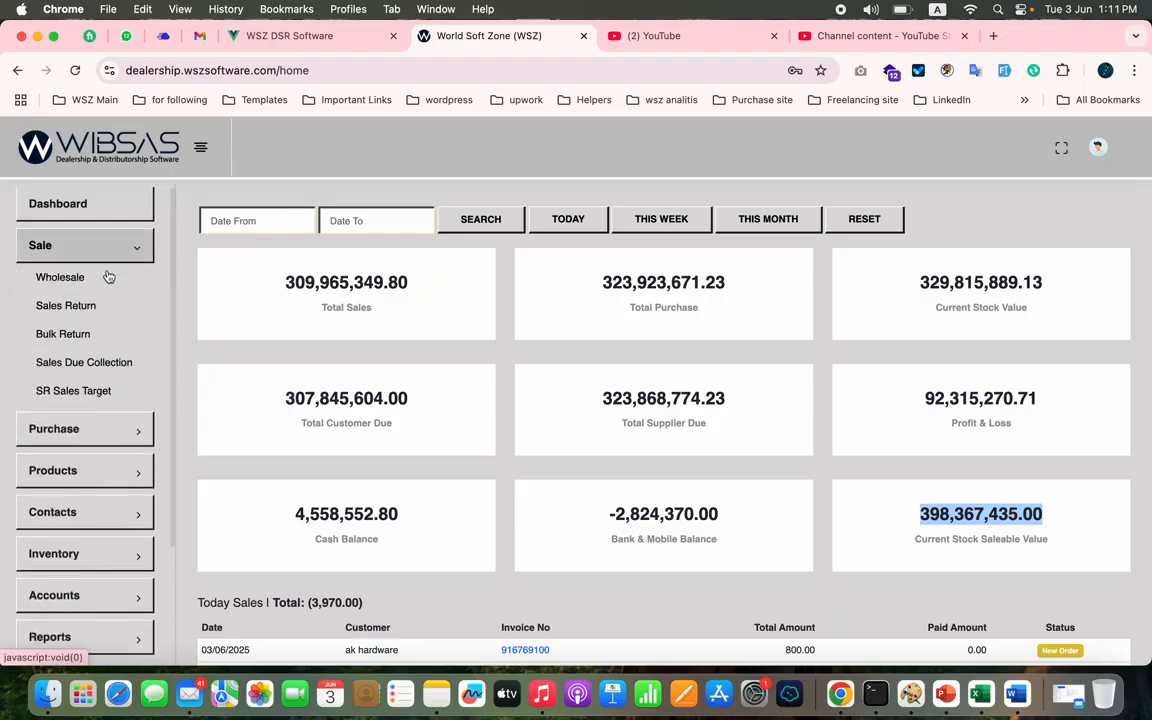
click(77, 287)
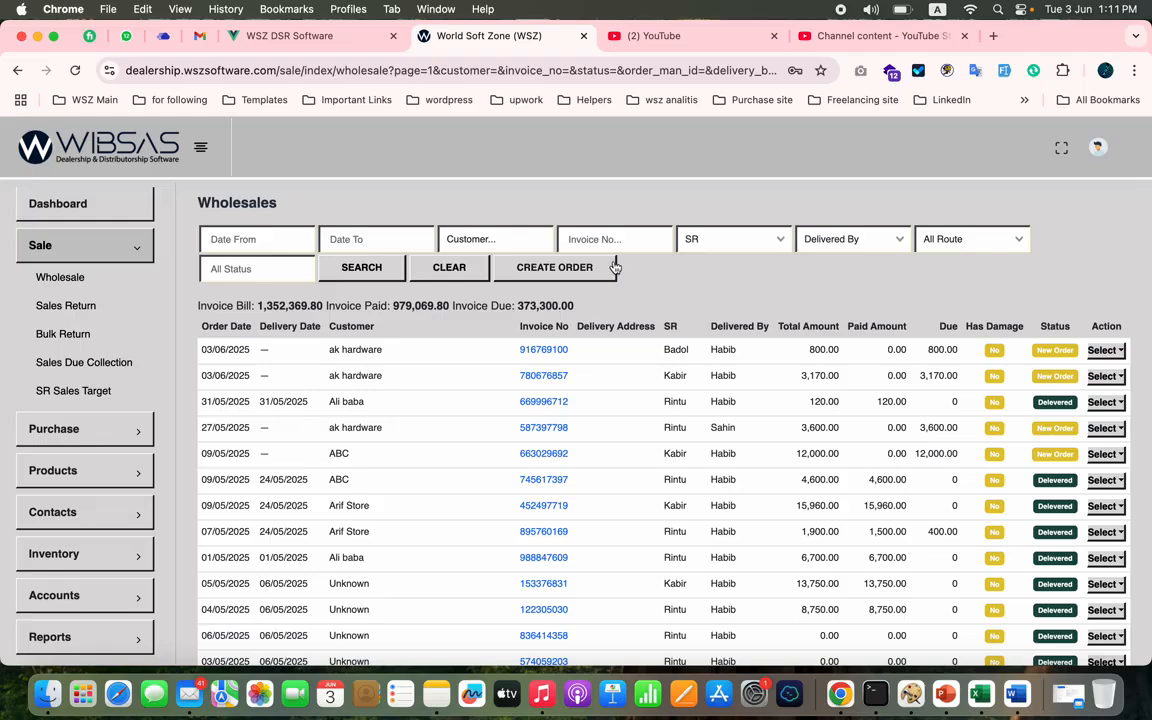
click(572, 268)
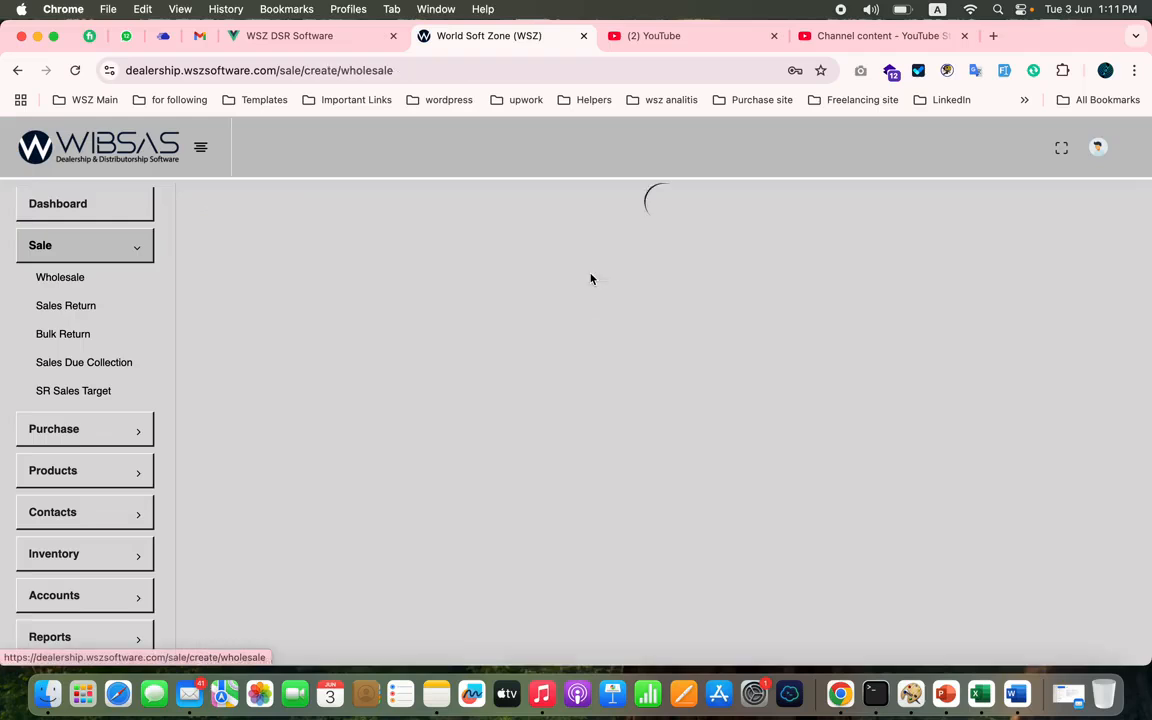
click(917, 314)
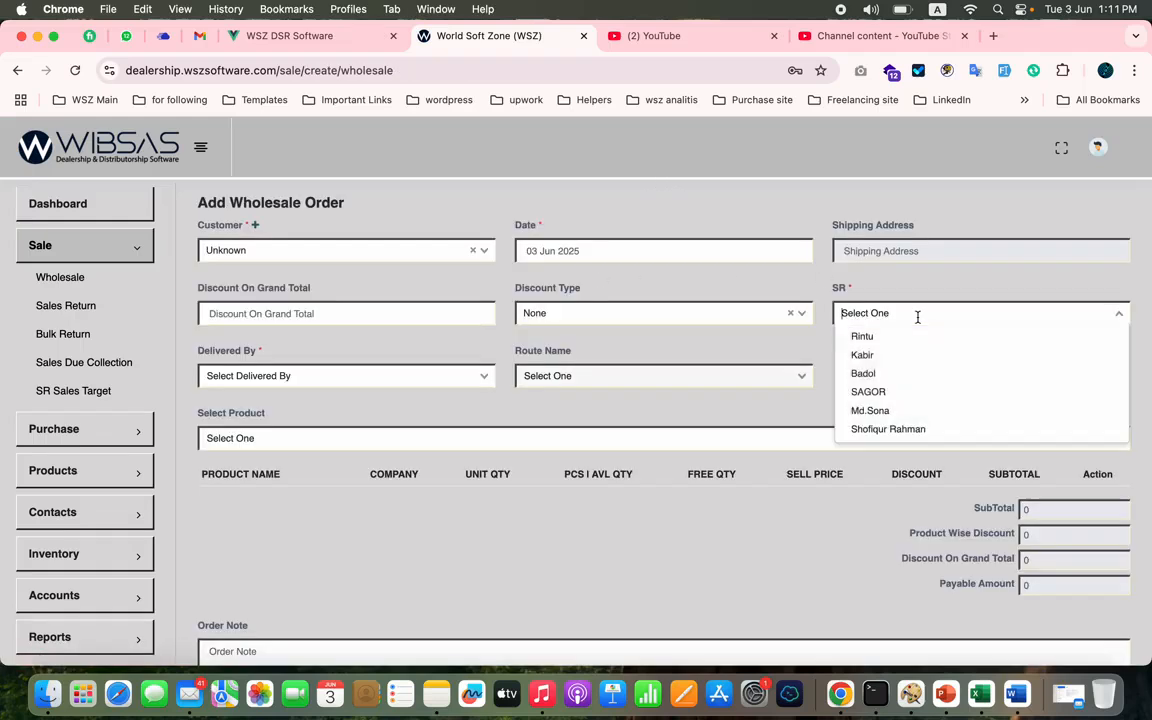
click(943, 286)
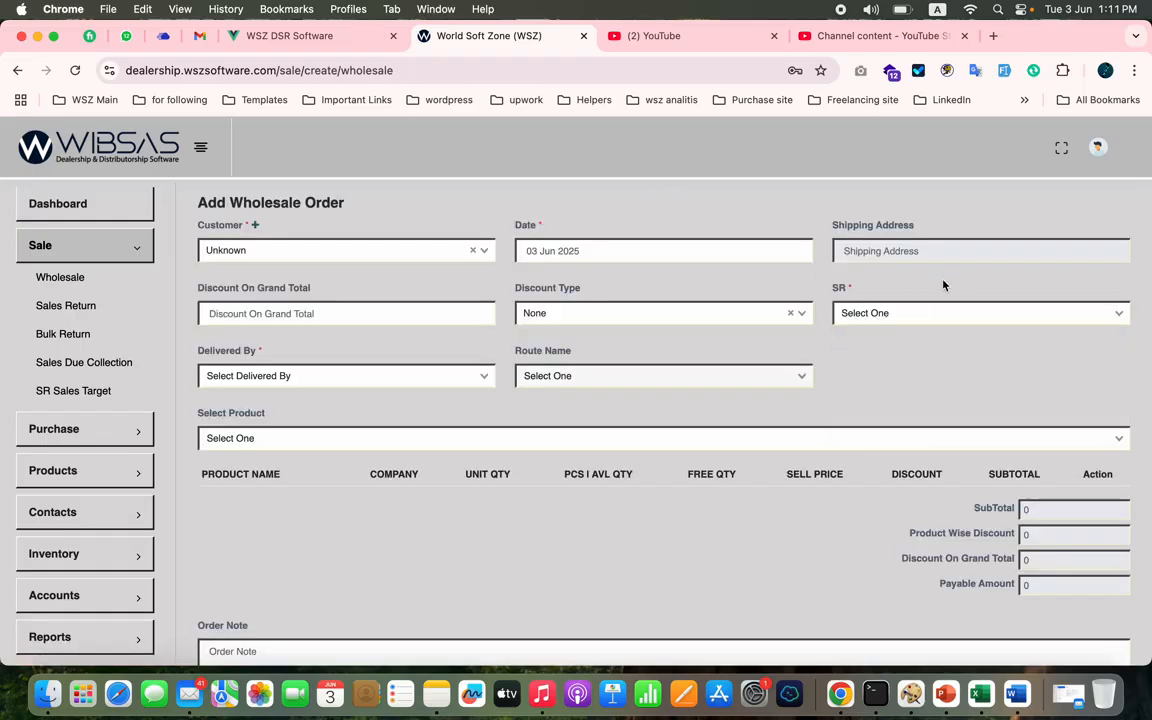
click(913, 312)
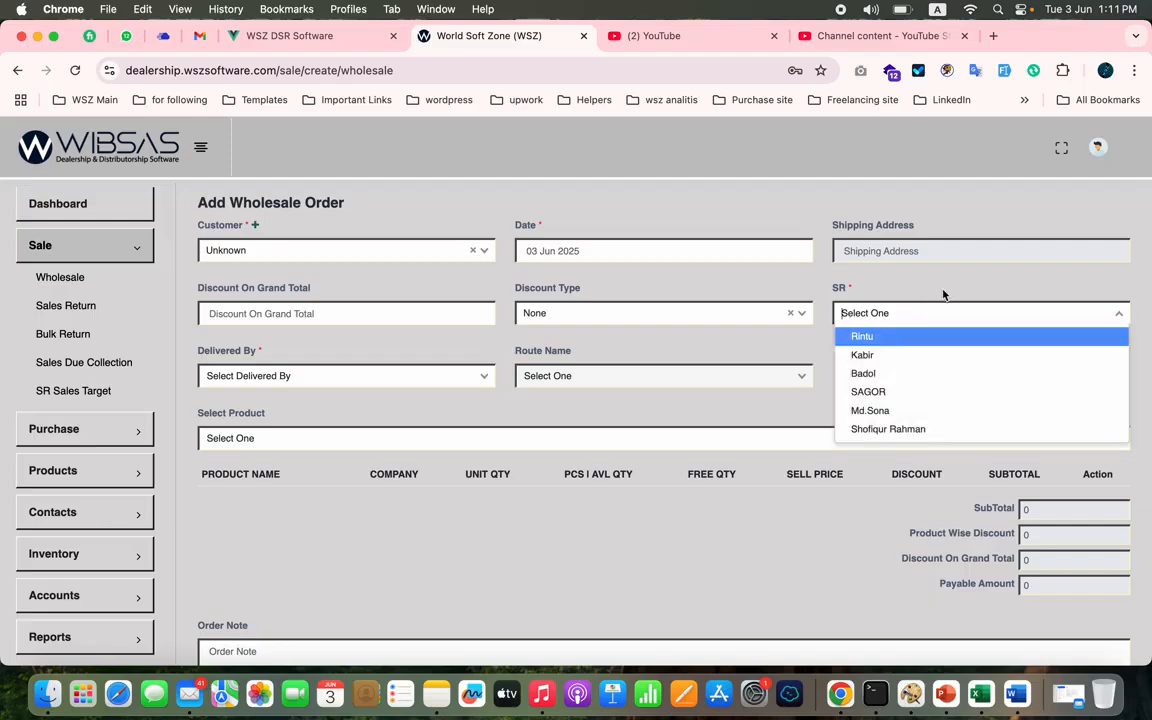
click(943, 294)
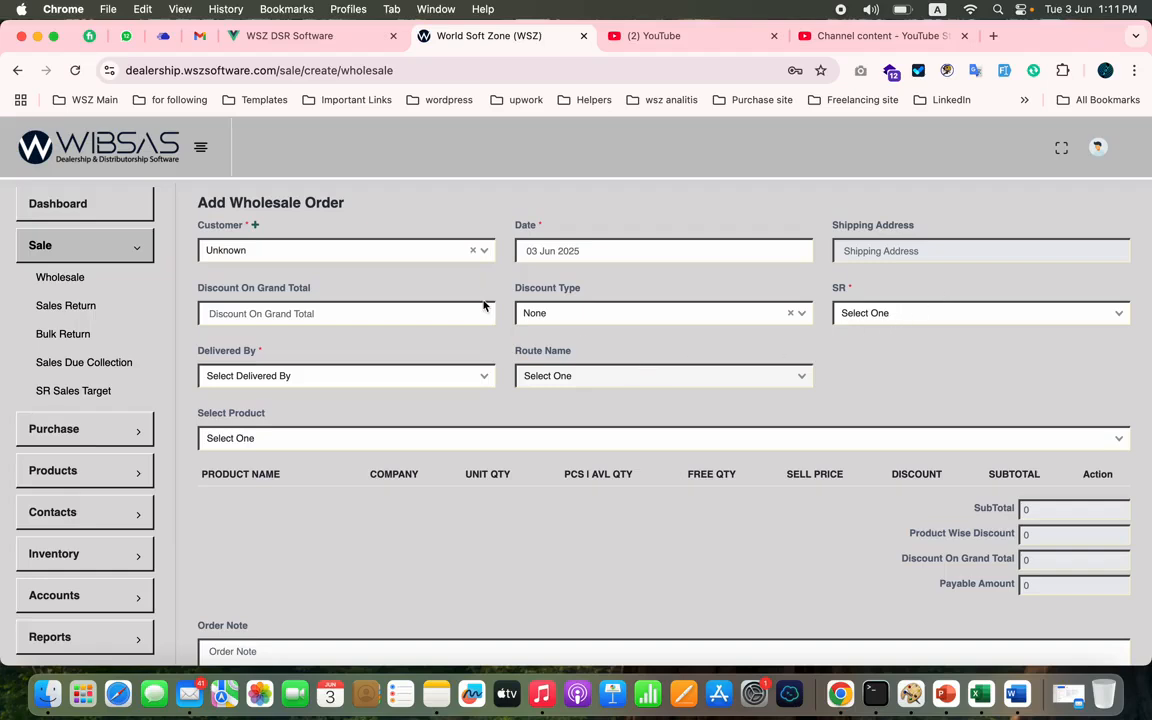
- Set the wholesale order's customer to the fourth match for "a" and its delivery person to the first one listed
click(430, 250)
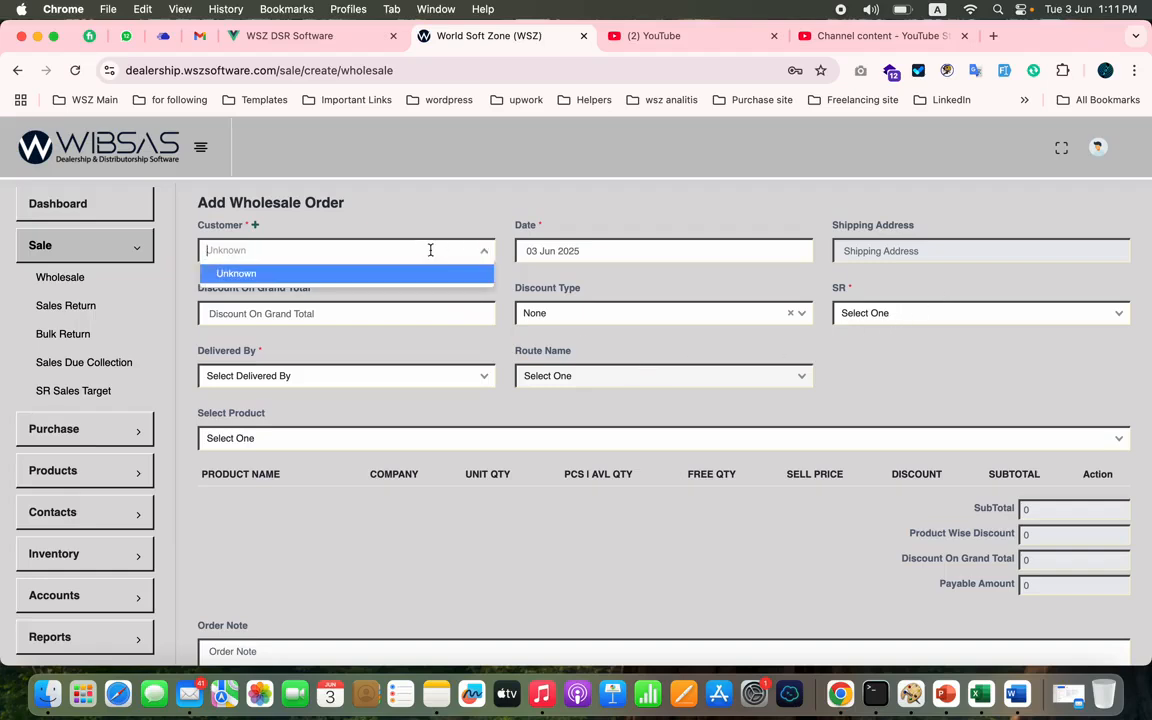
text(a)
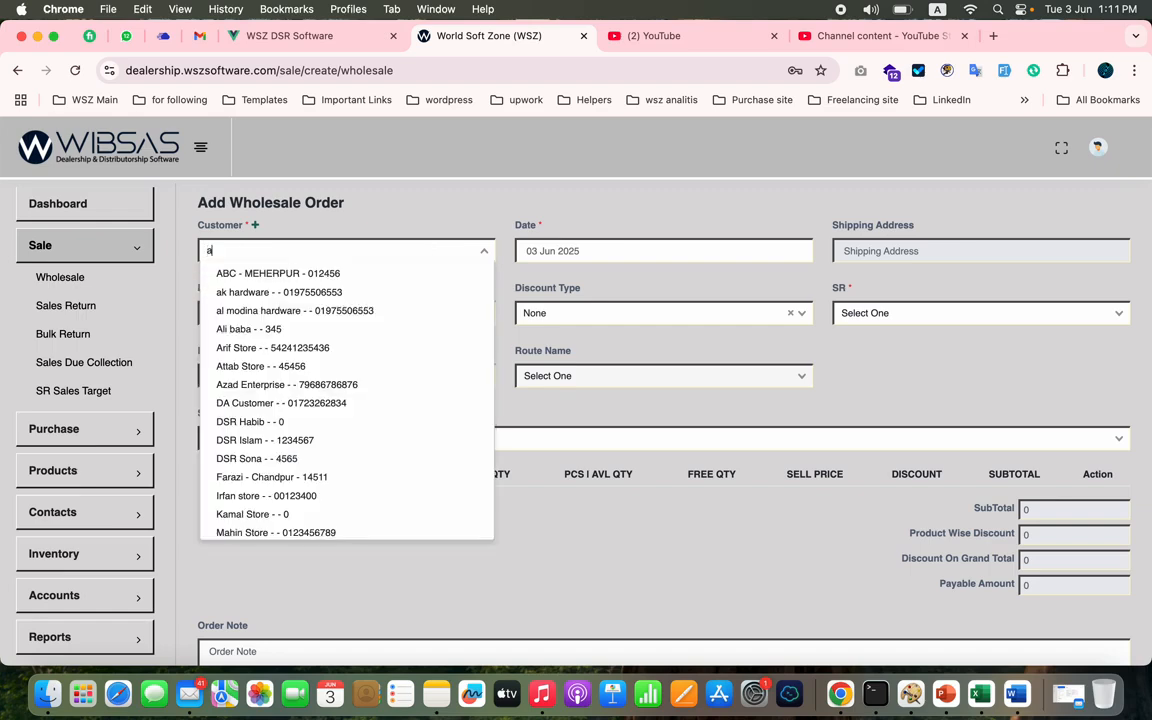
click(357, 330)
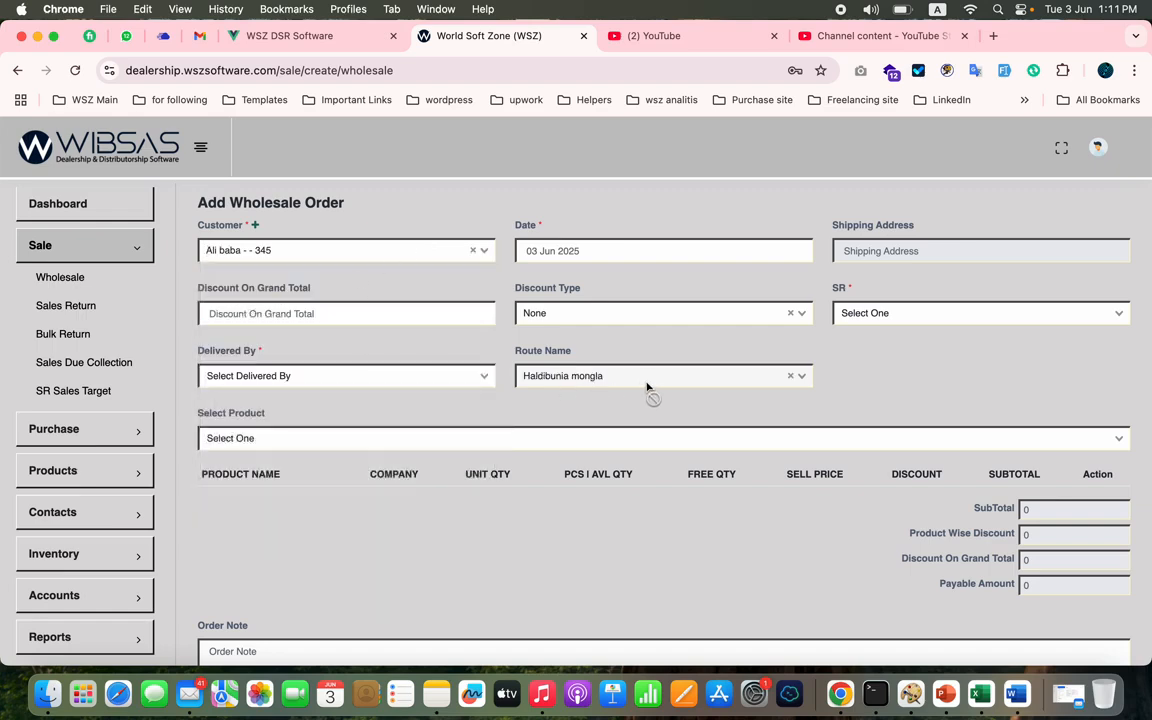
click(385, 378)
click(357, 401)
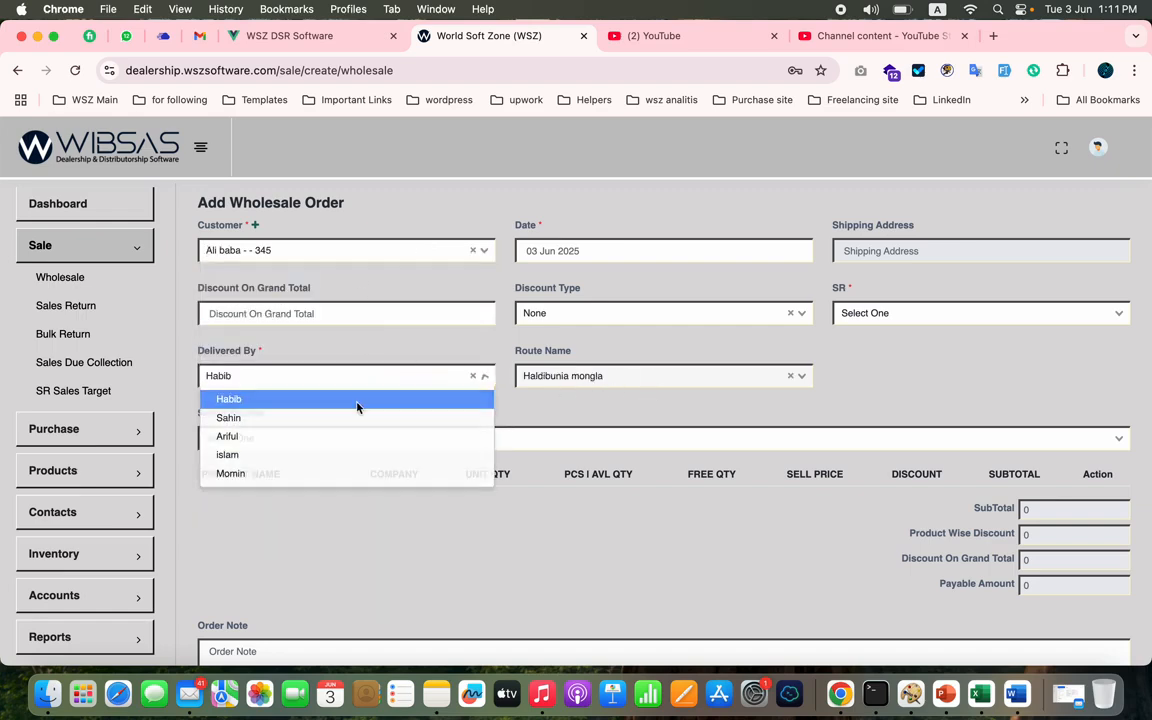
click(357, 407)
- Try to search for a product with "a", and assign the second listed sales representative as the order's SR
click(334, 442)
text(a)
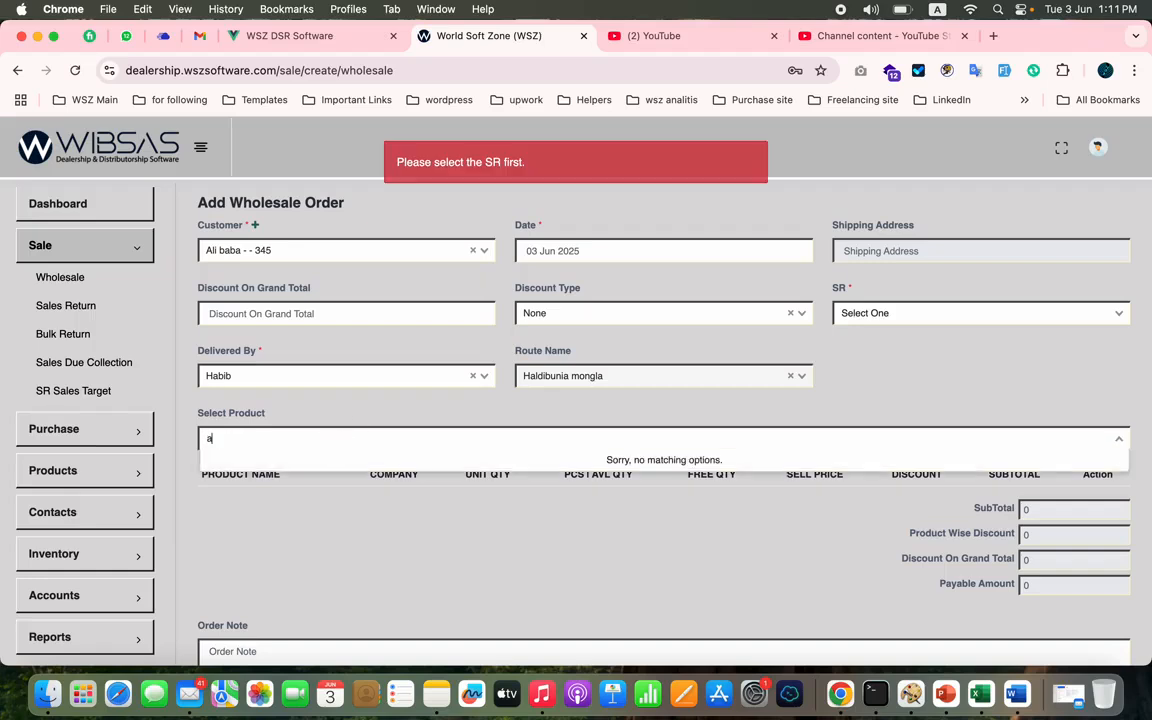
key(BackSpace)
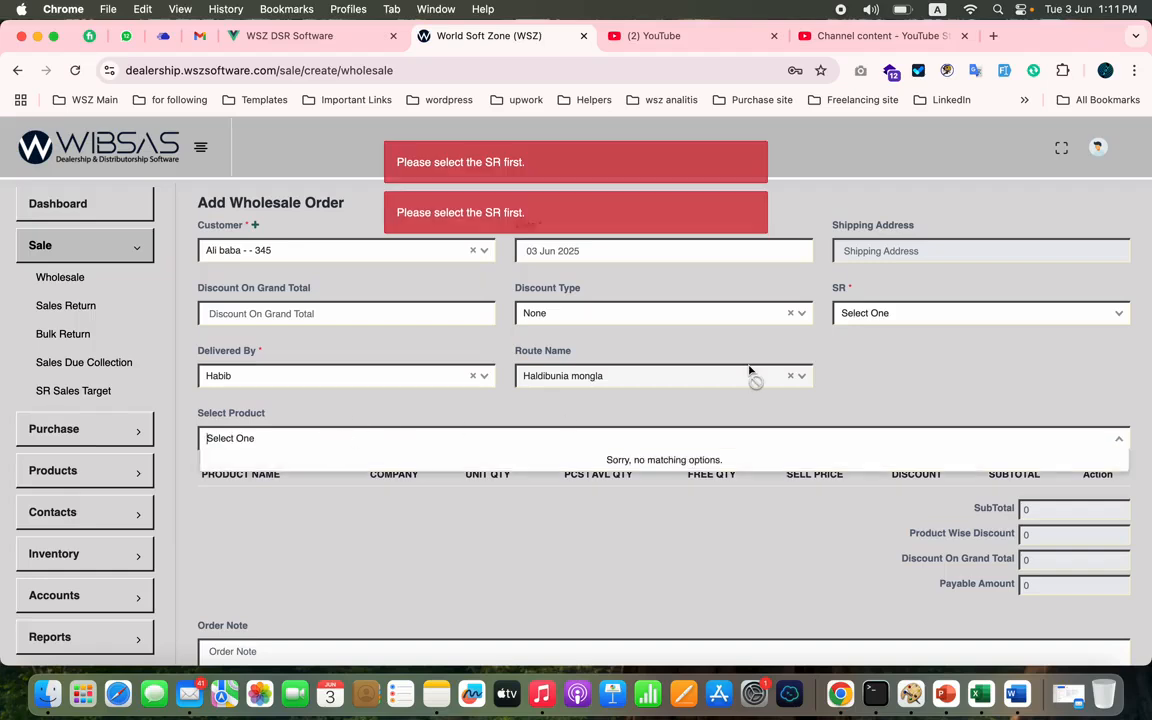
click(877, 312)
click(861, 352)
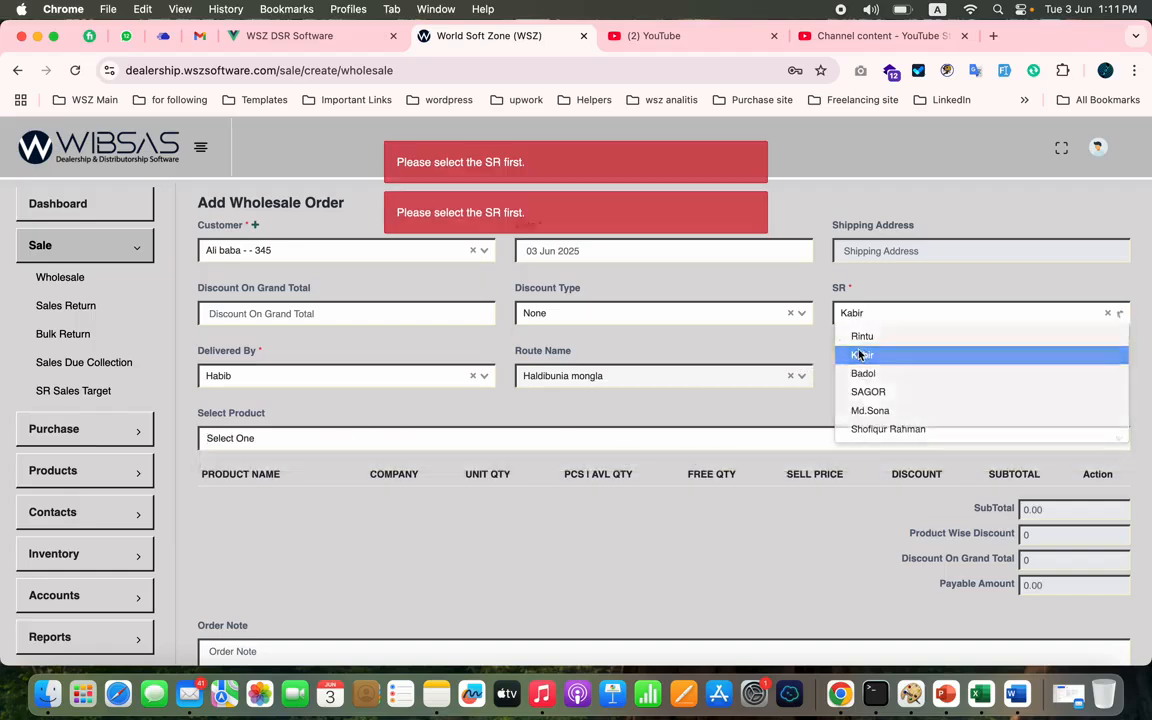
- Add the products batar cockig and Cream Milik Powder (400gm) to the wholesale order
click(299, 446)
text(a)
click(268, 500)
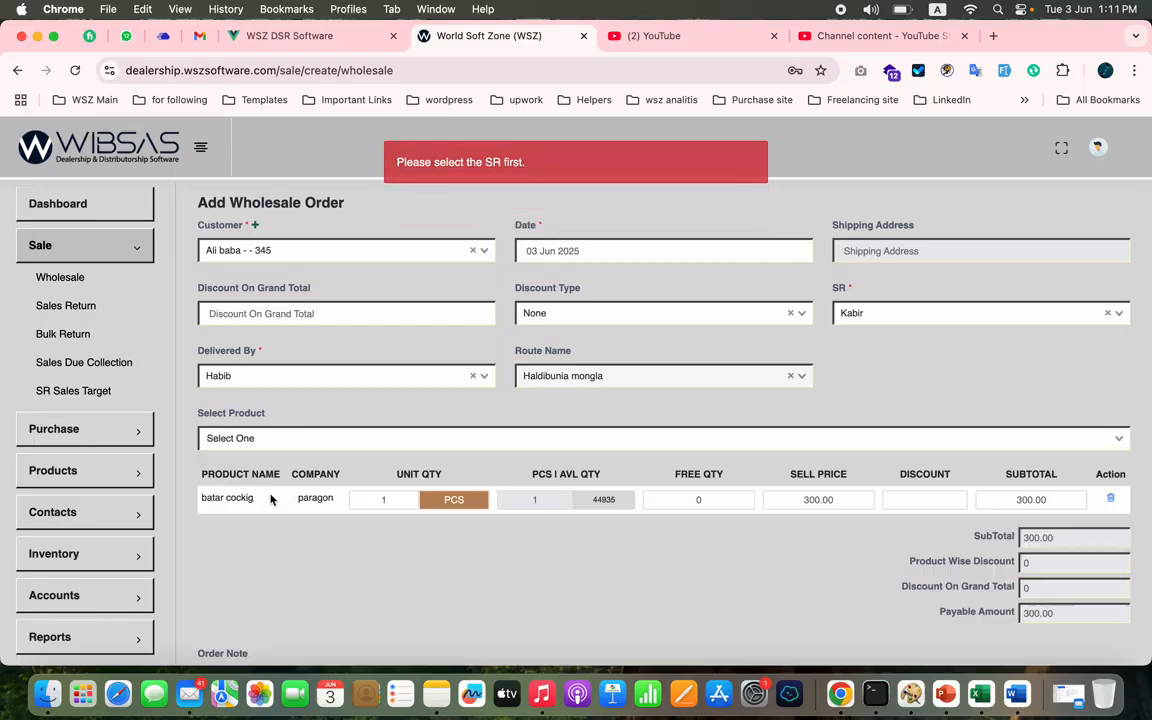
click(334, 440)
click(278, 550)
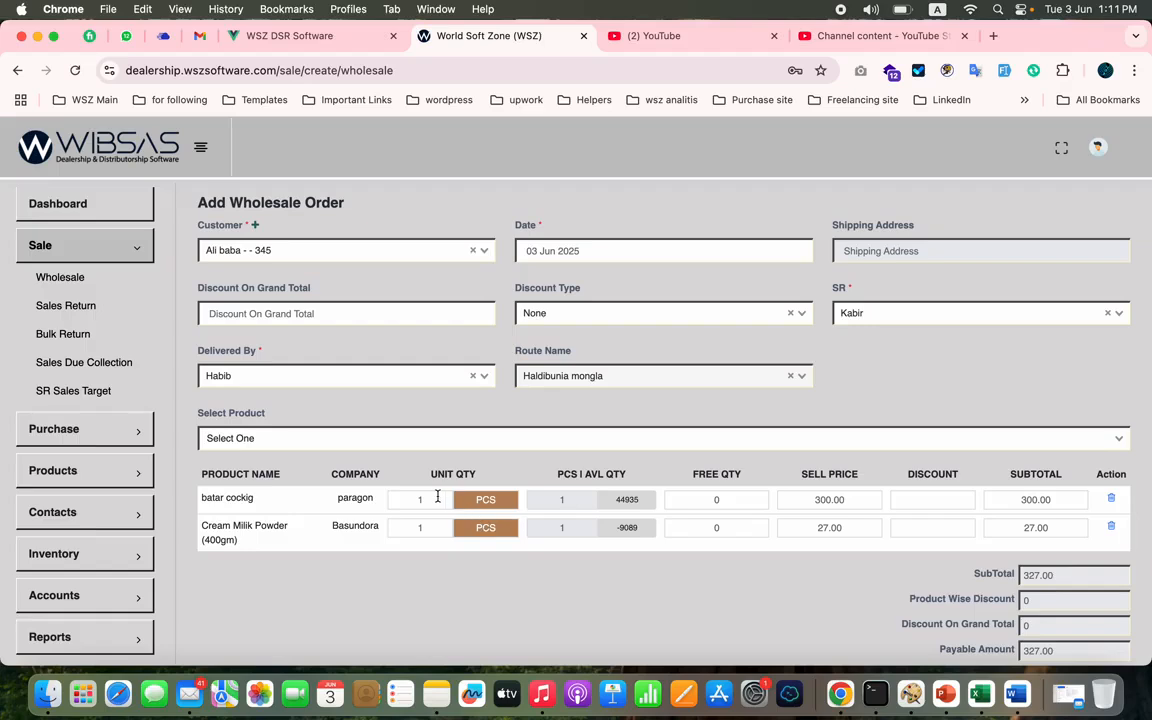
- Examine the unit options and the available quantity of batar cockig in the order's product lines
click(432, 528)
click(484, 503)
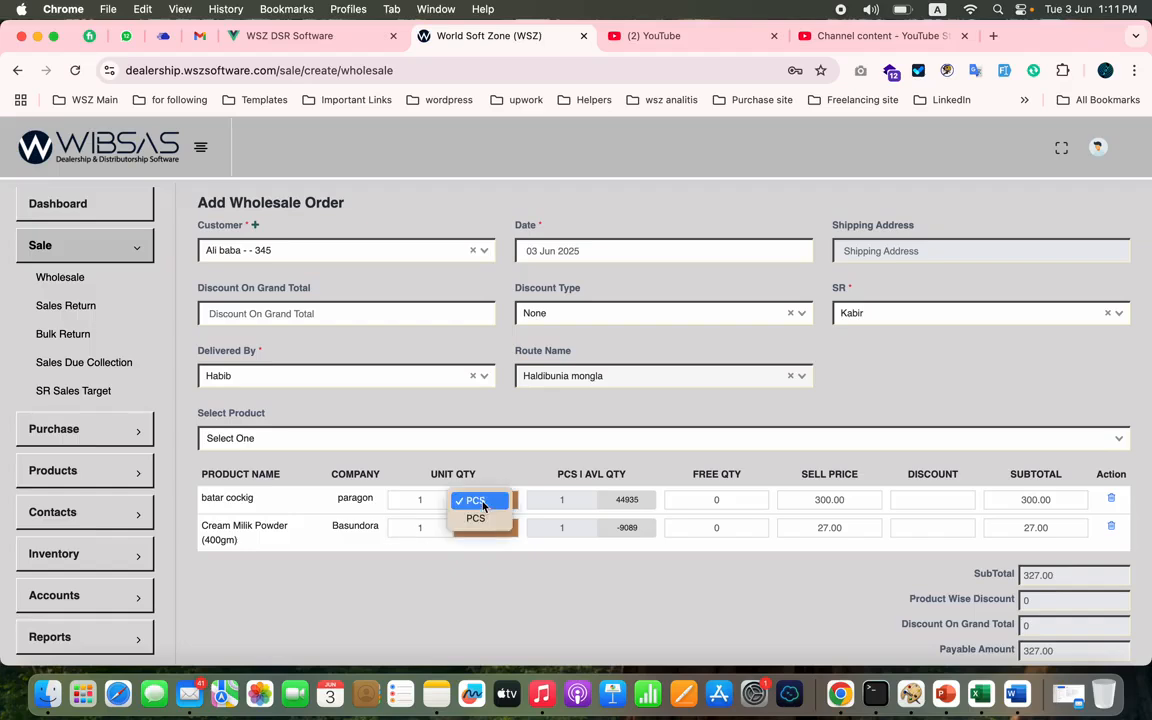
click(484, 501)
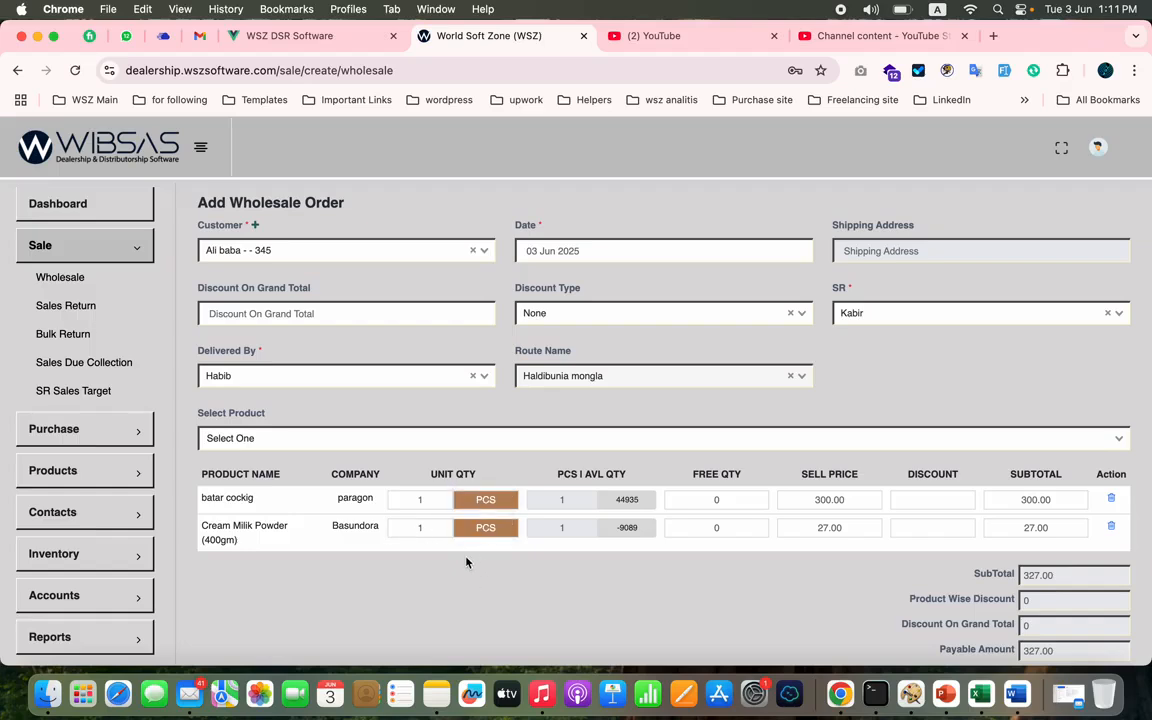
click(584, 505)
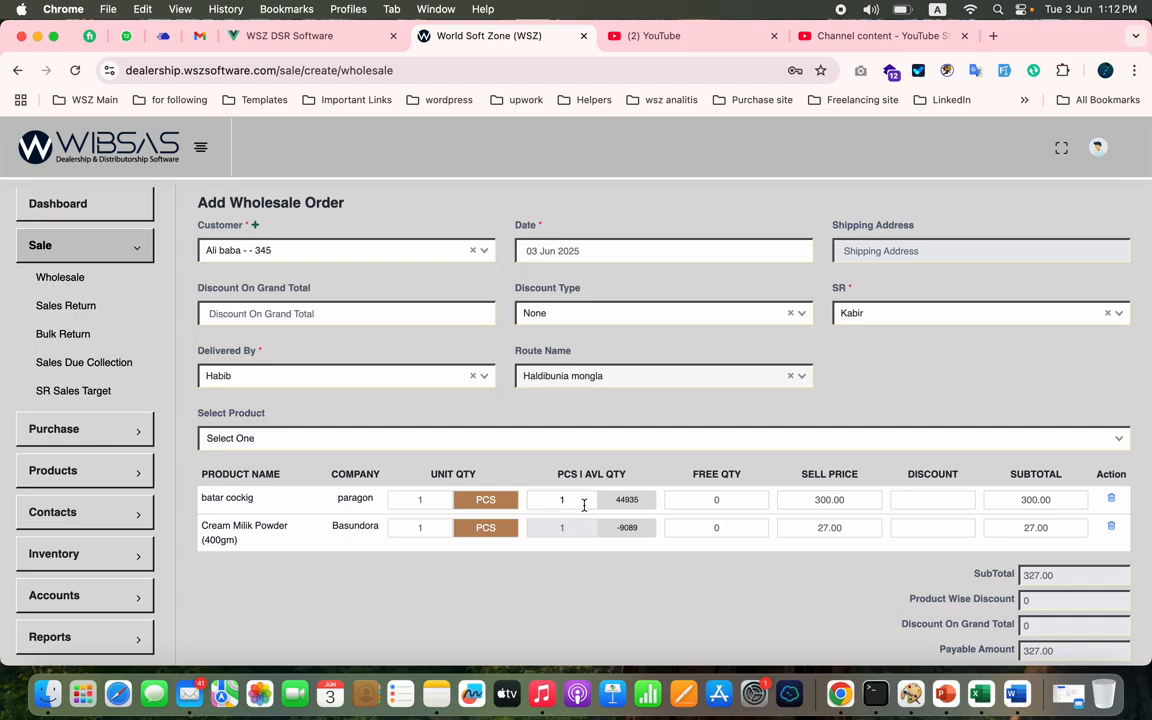
double_click(627, 500)
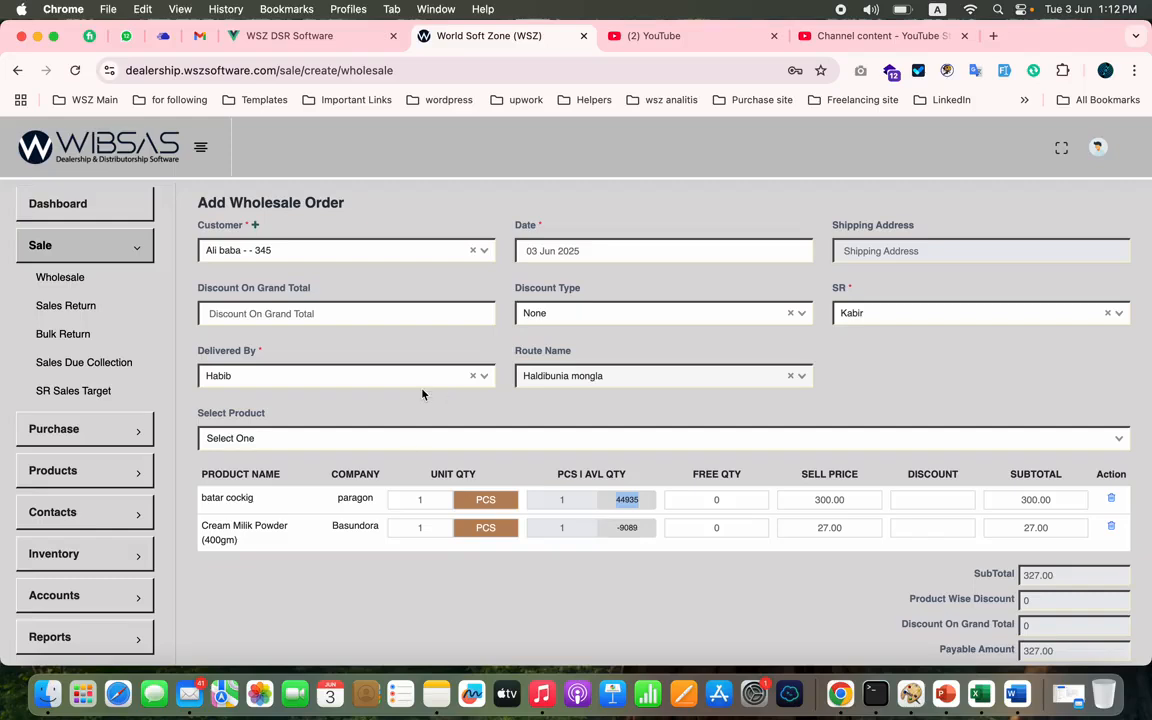
- View the sales return and bulk return lists, and open a new product return from the bulk returns
click(66, 306)
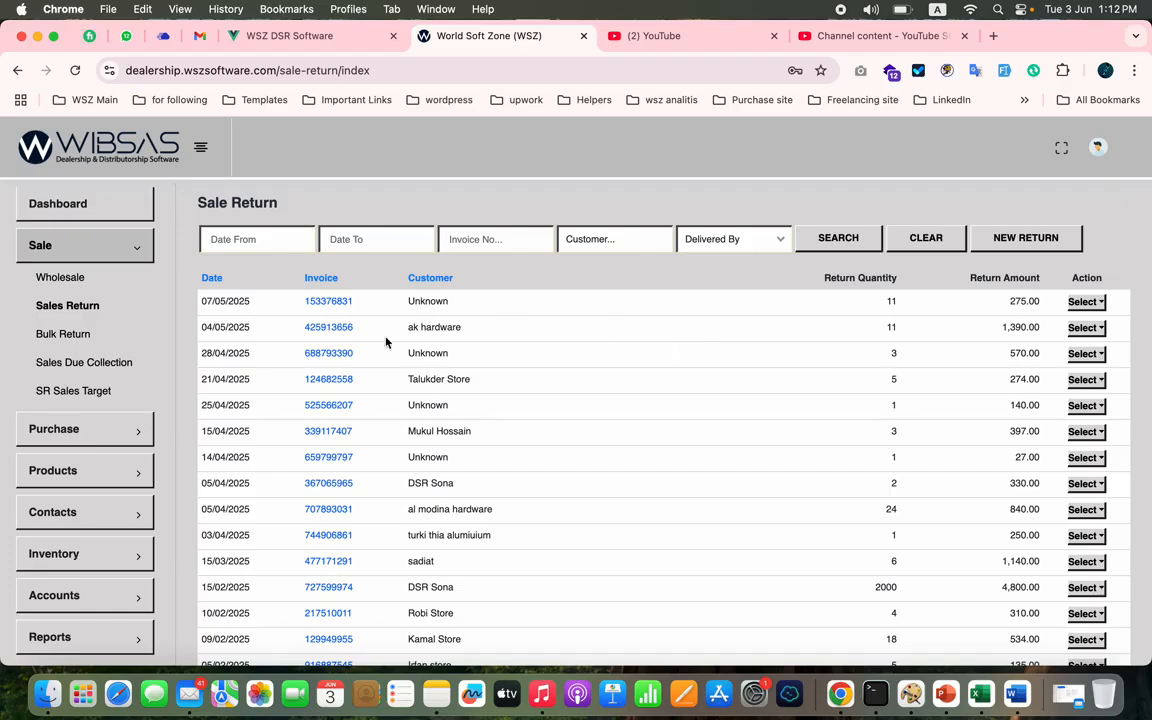
click(86, 337)
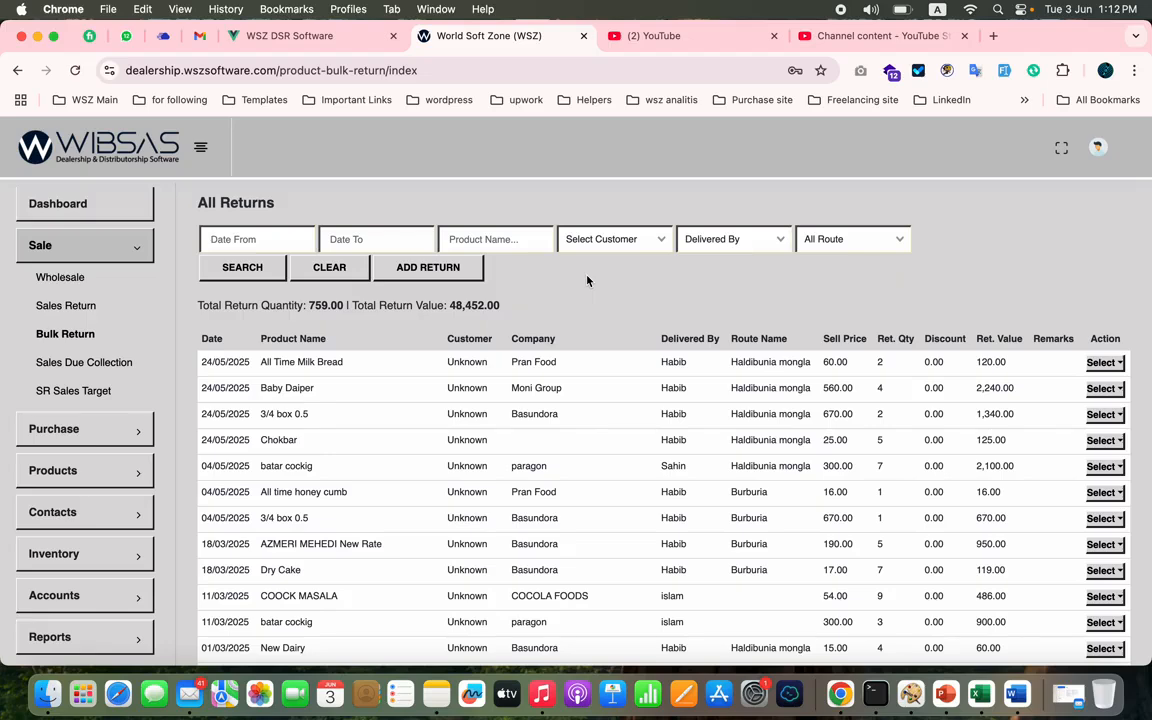
click(450, 266)
- Set the product return's customer to Unknown, its delivery person to the first one listed and its route to Haldibunia mongla
click(635, 236)
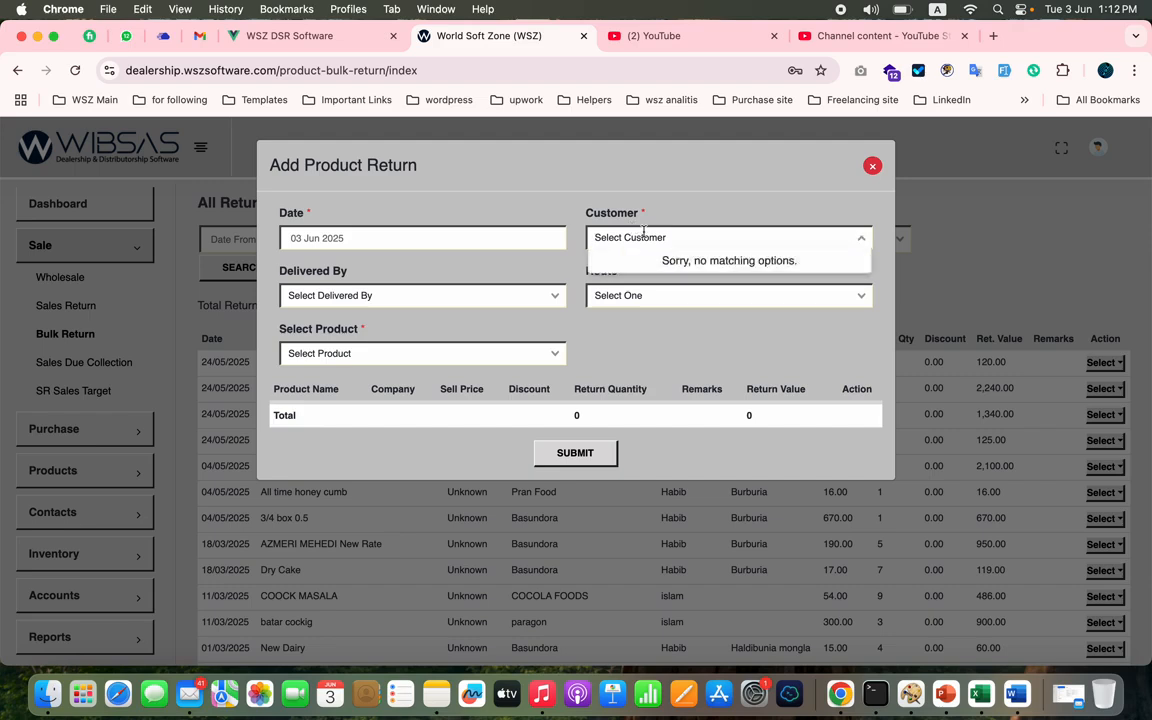
text(un)
click(640, 260)
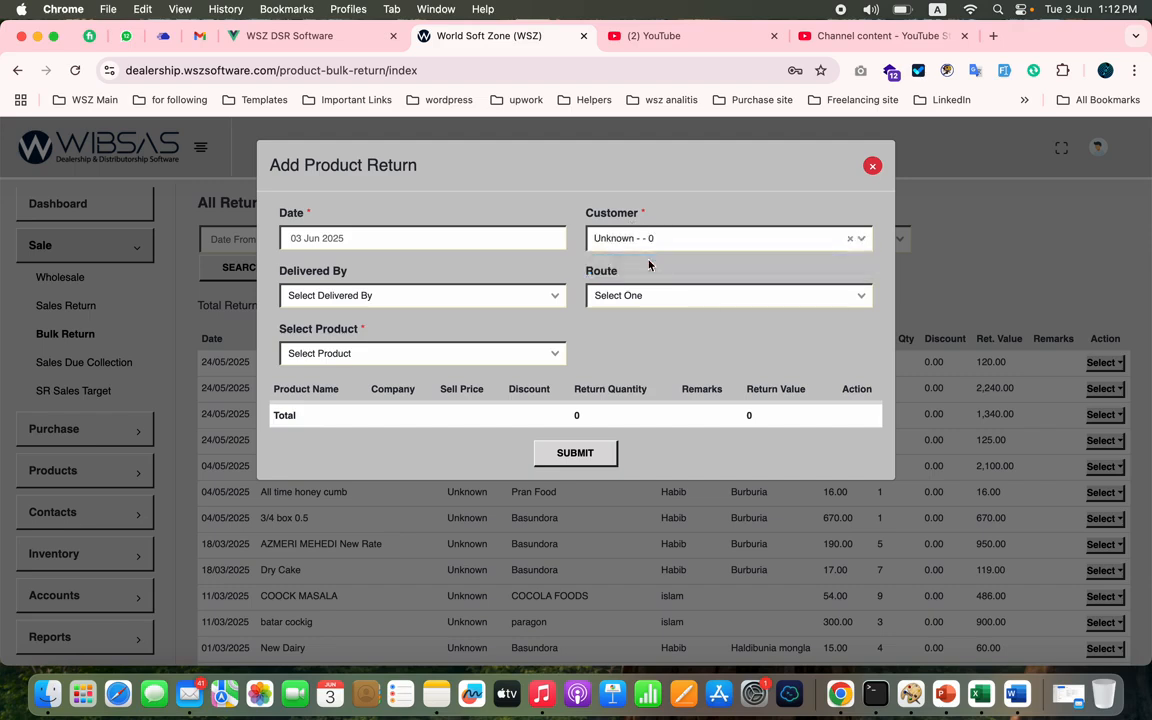
click(503, 293)
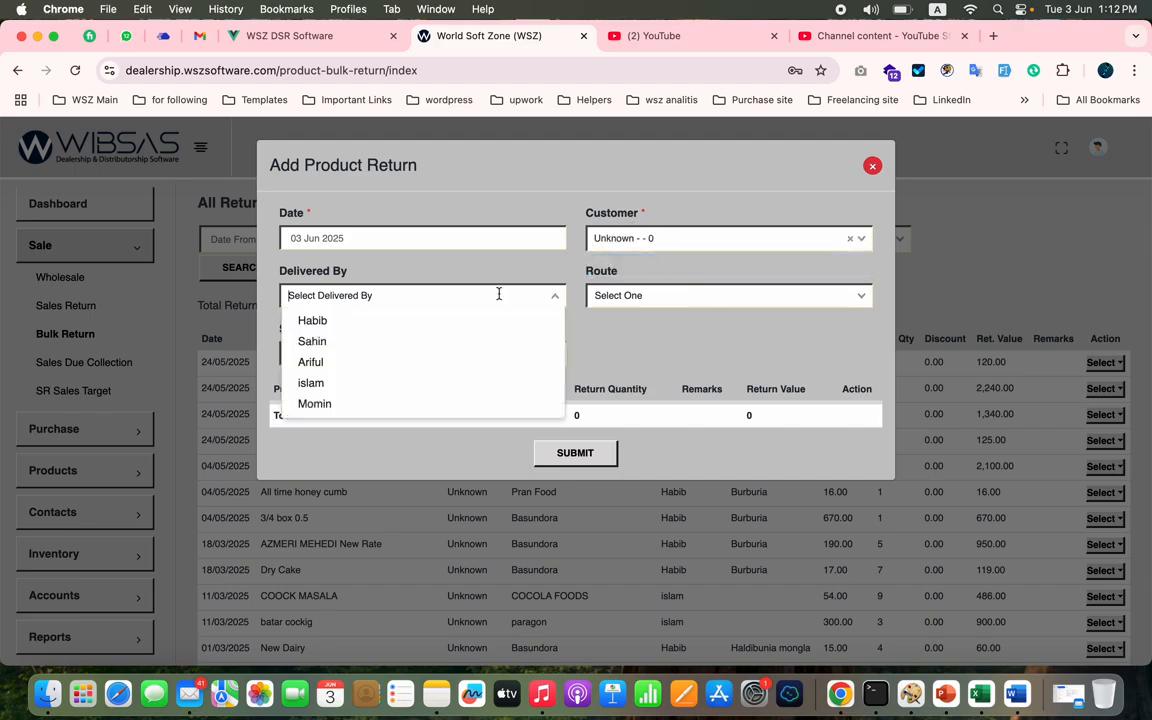
click(409, 328)
click(668, 290)
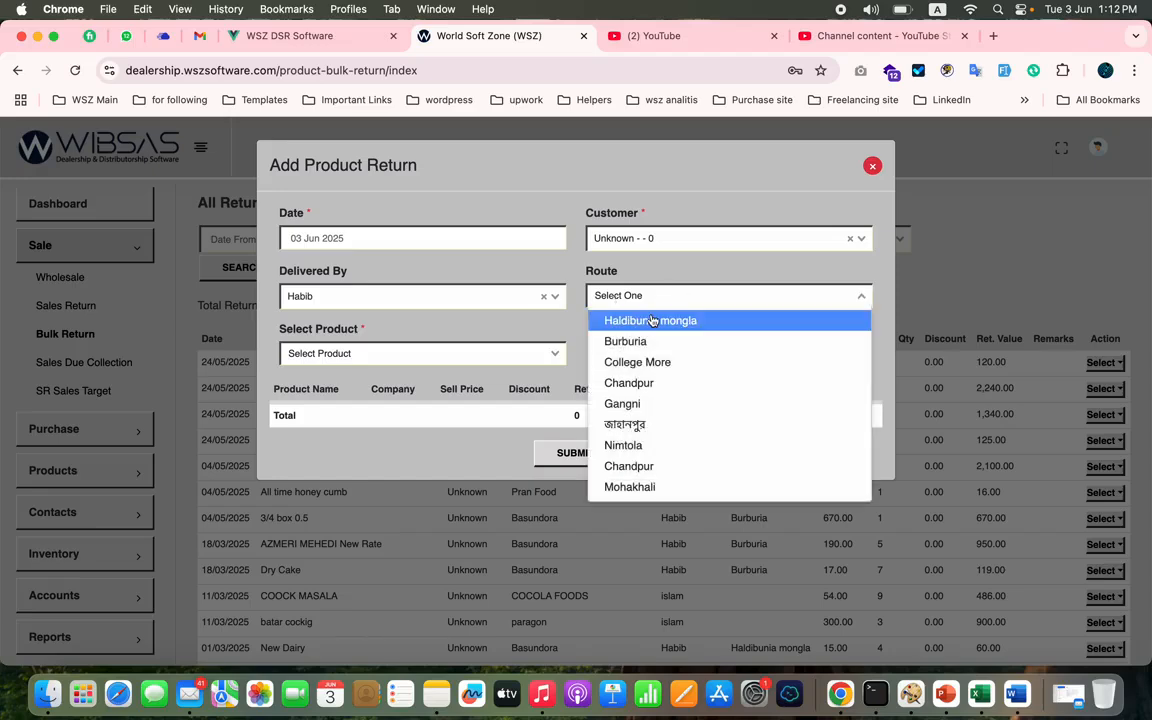
click(600, 318)
- Add AZMERI MEHEDI New Rate and batar cockig to the product return, and close the return form without submitting it
click(474, 356)
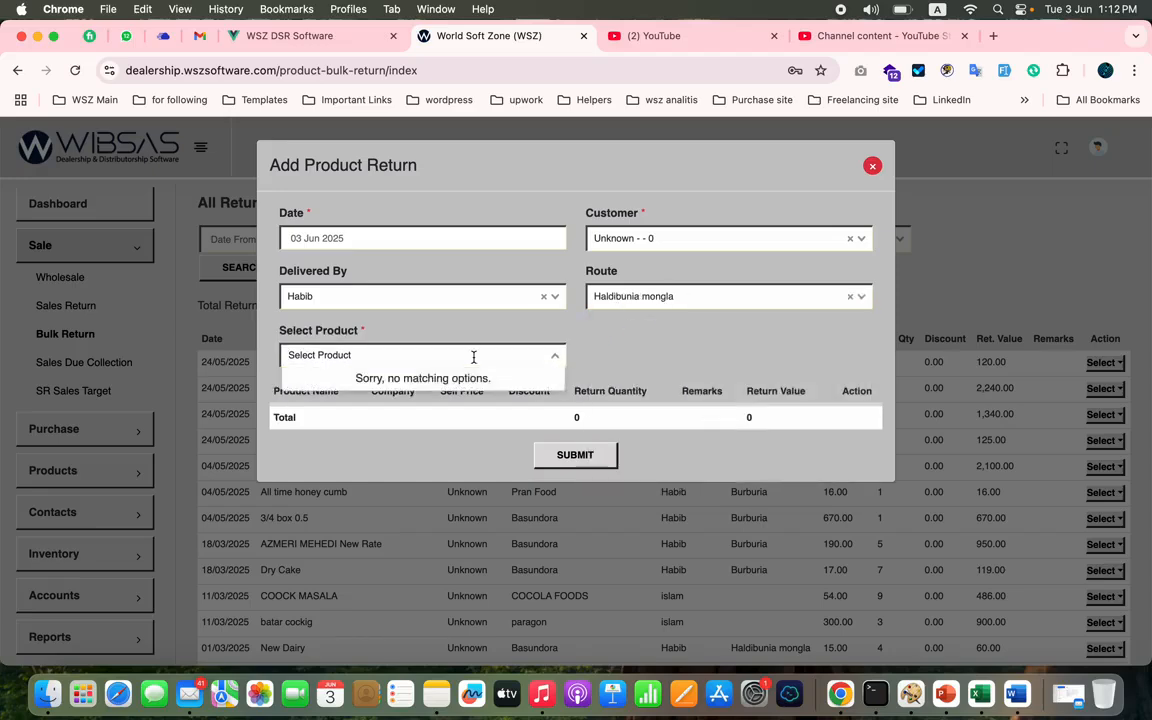
text(a)
click(398, 442)
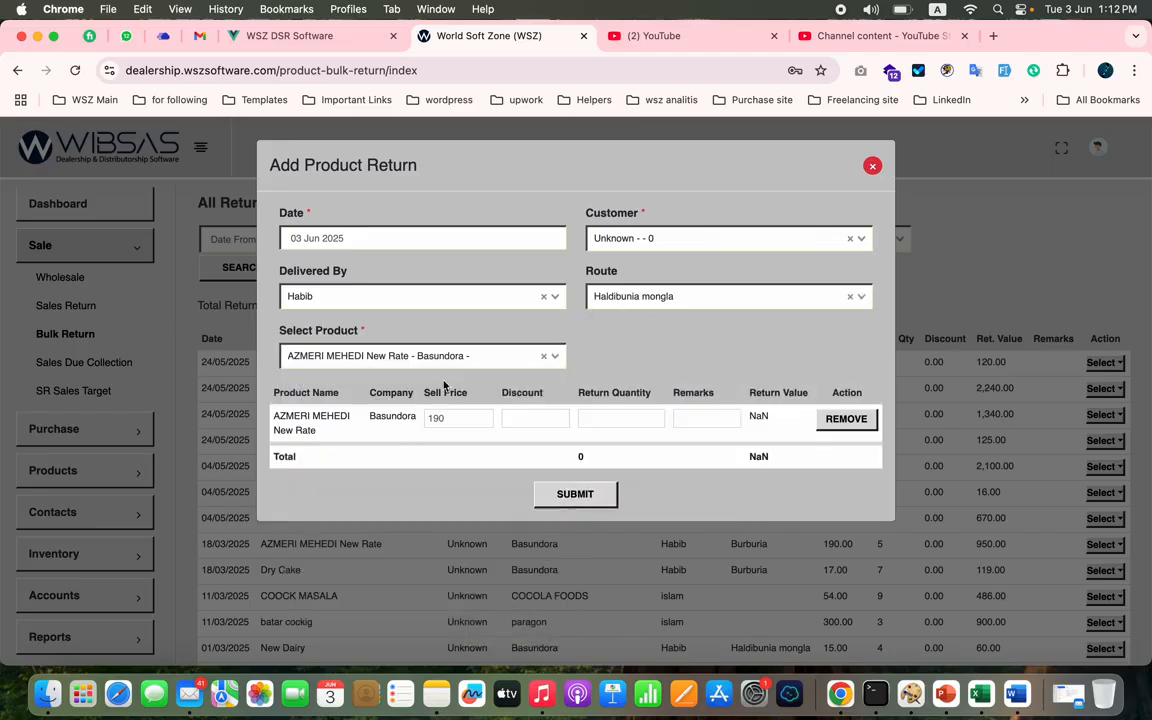
click(485, 354)
click(366, 484)
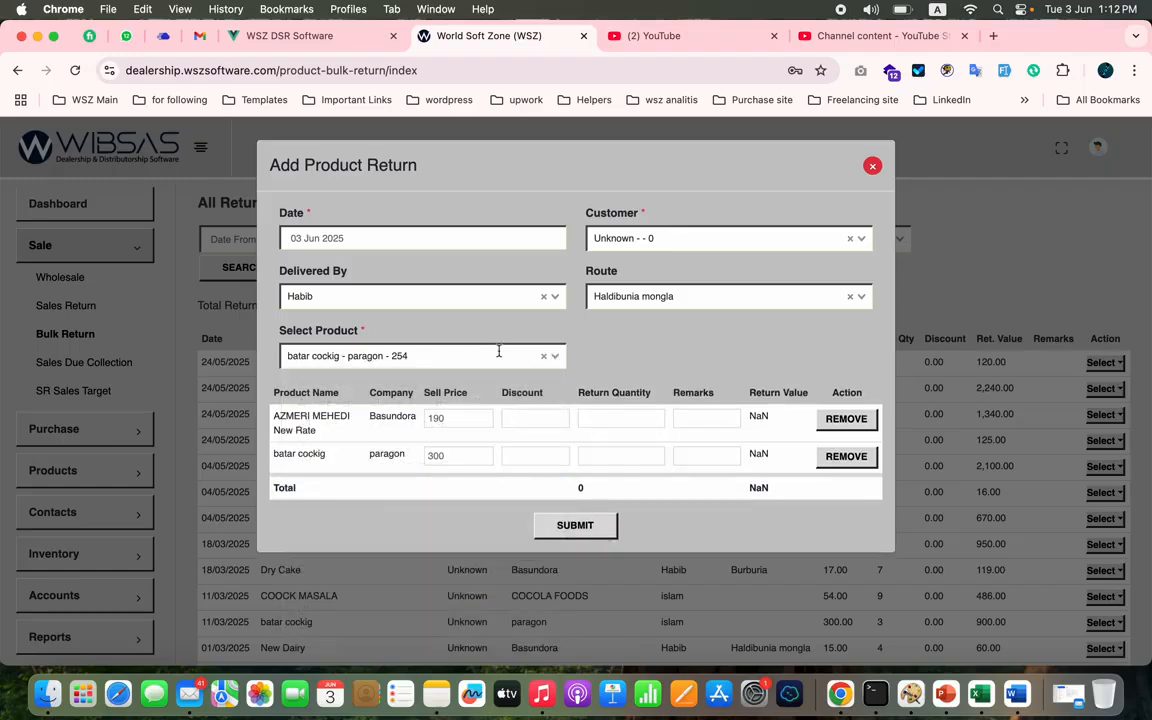
click(470, 356)
click(380, 484)
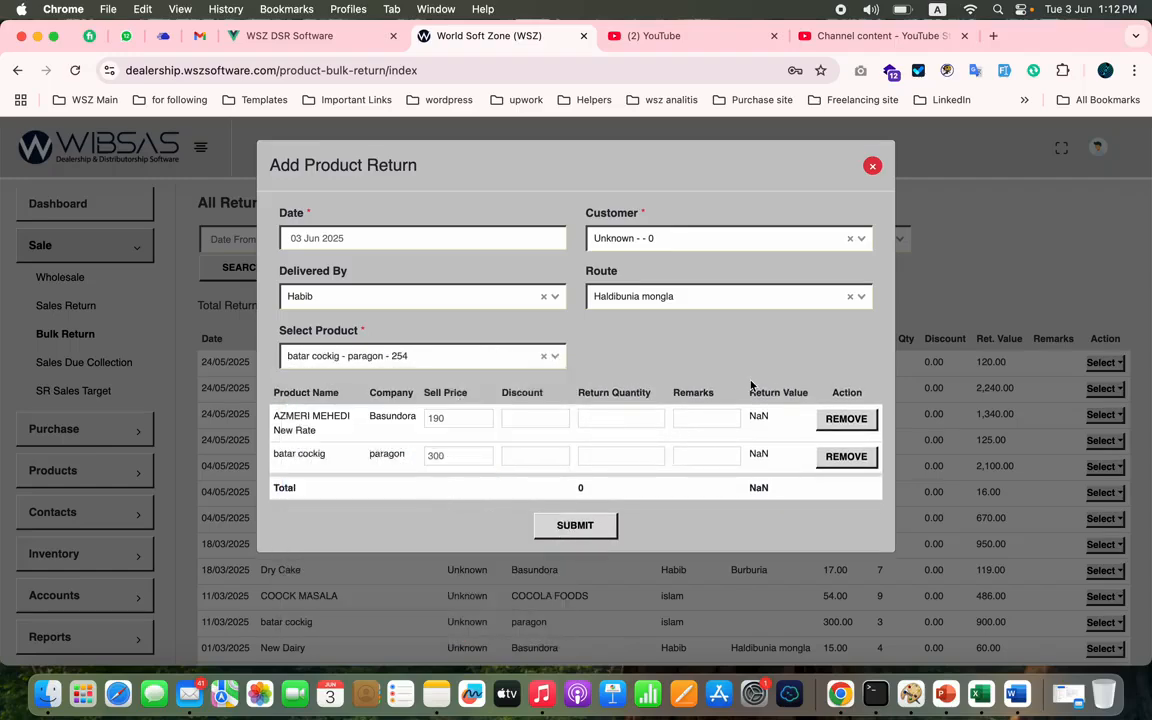
click(871, 166)
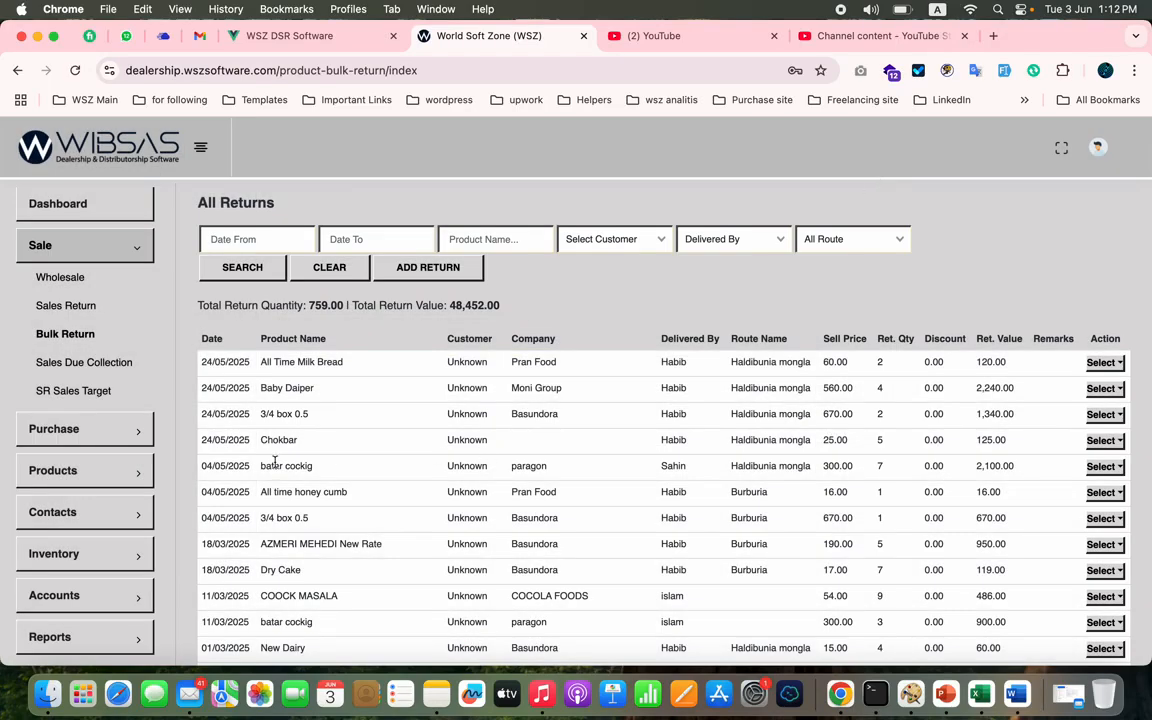
- Open the SR sales targets and check the net sale amount for the February 2025 target
click(102, 400)
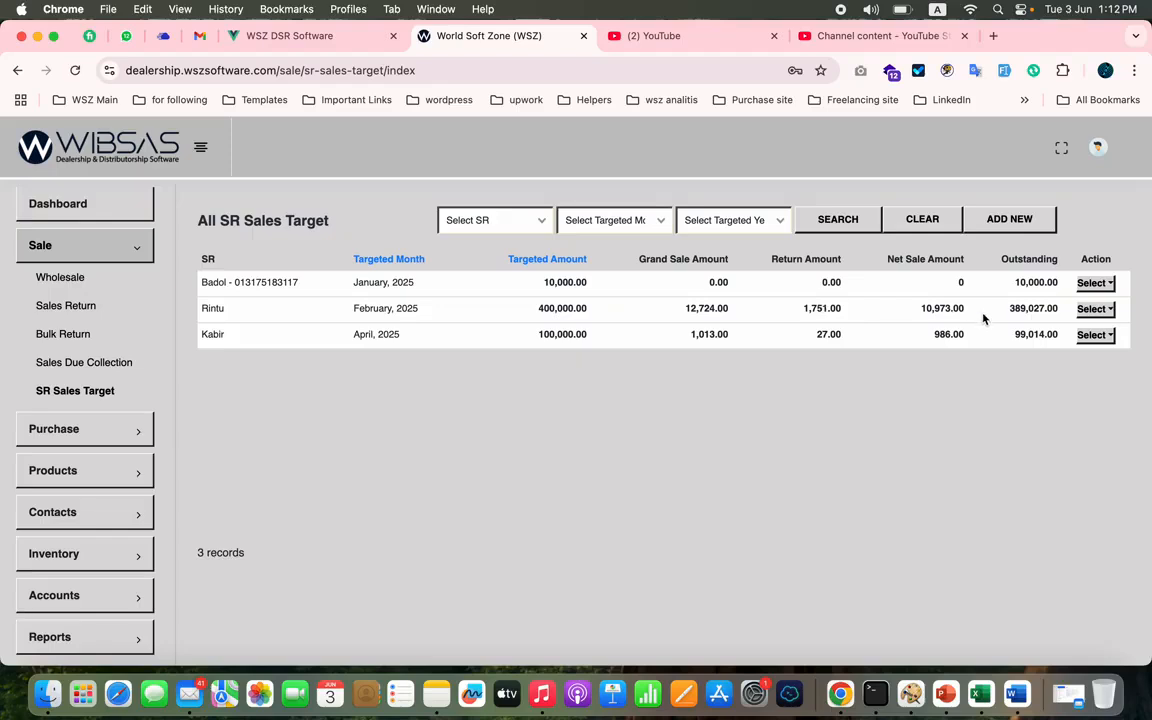
double_click(935, 308)
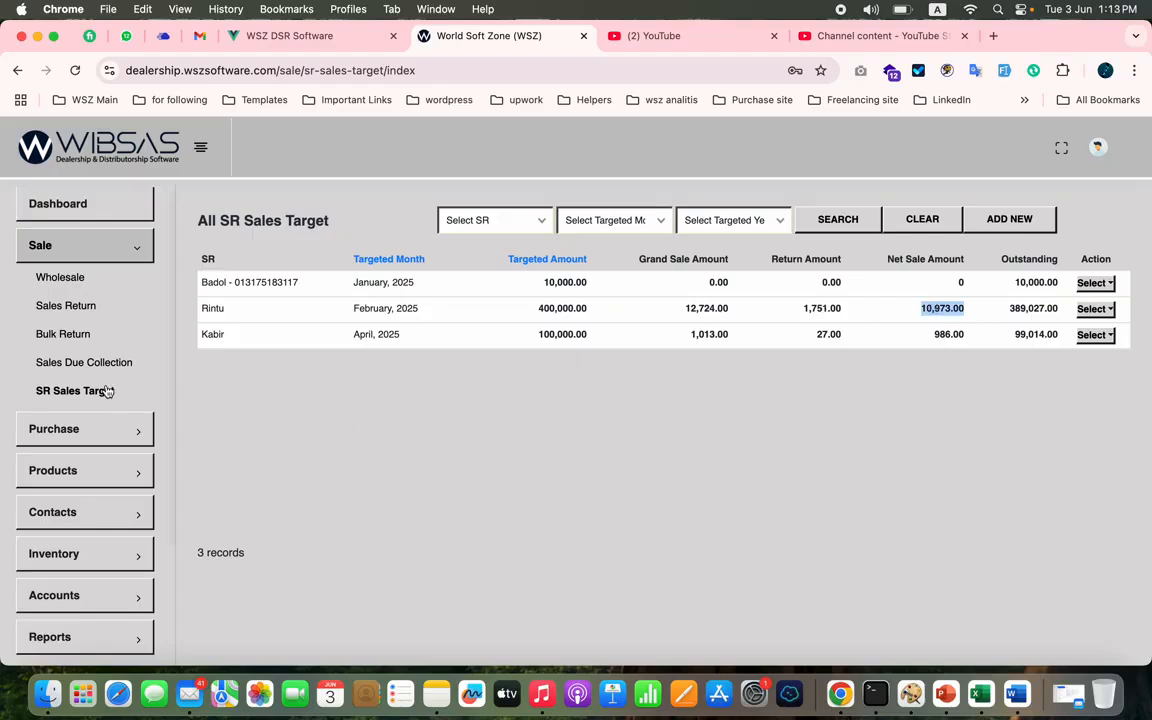
- Open the sales due collection form and look through its customer, SR and account name choices
click(128, 362)
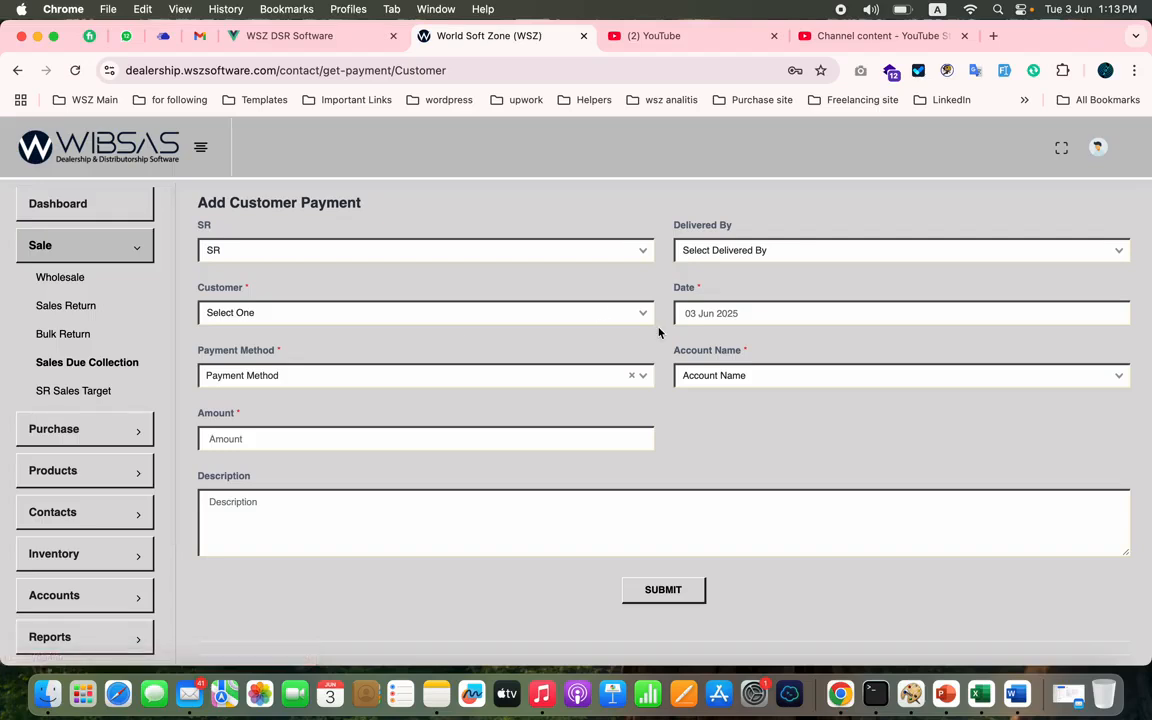
click(615, 312)
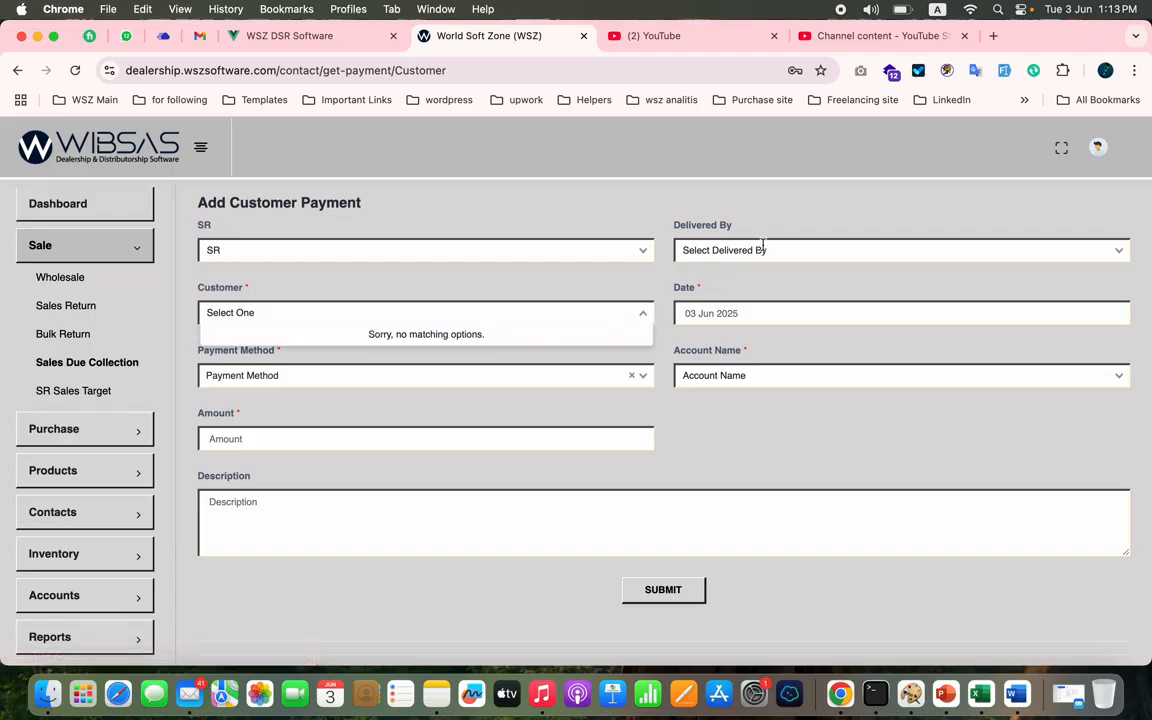
click(604, 248)
click(648, 208)
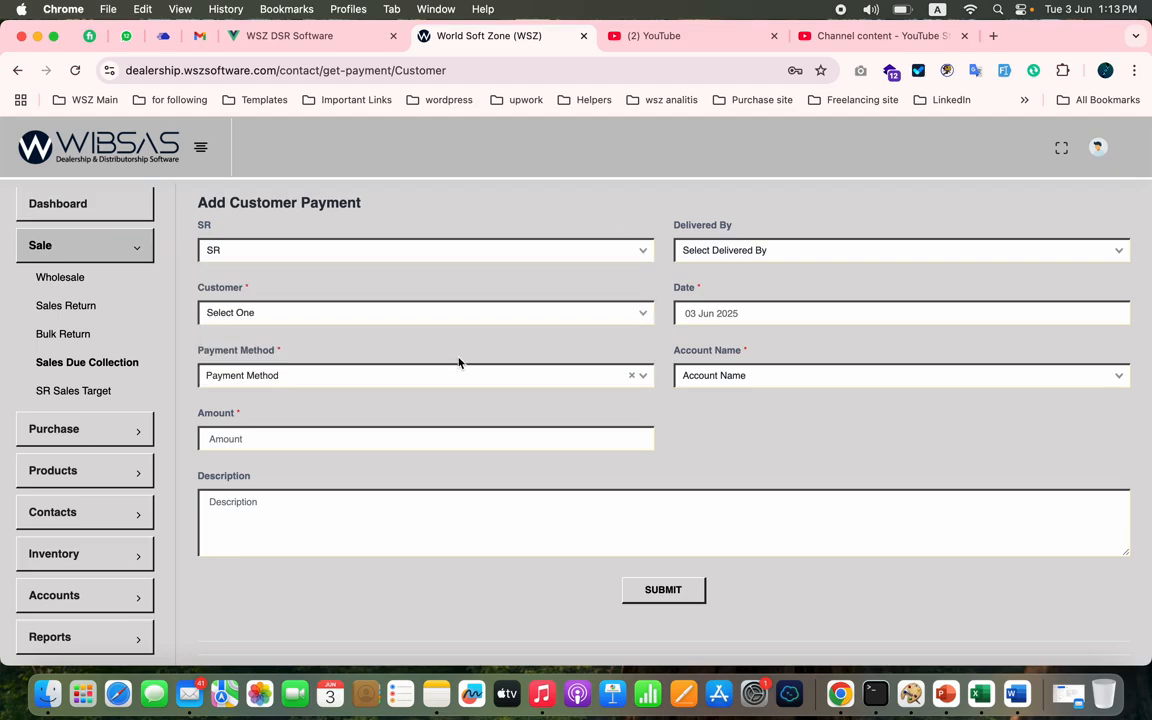
click(725, 378)
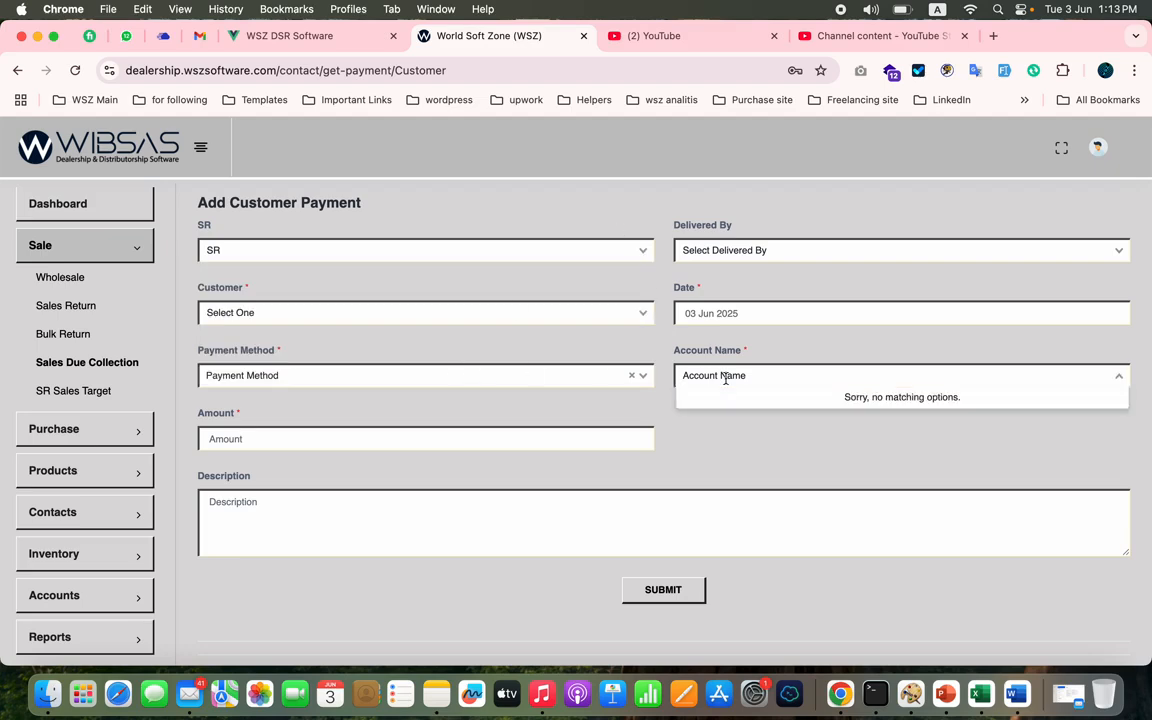
click(427, 416)
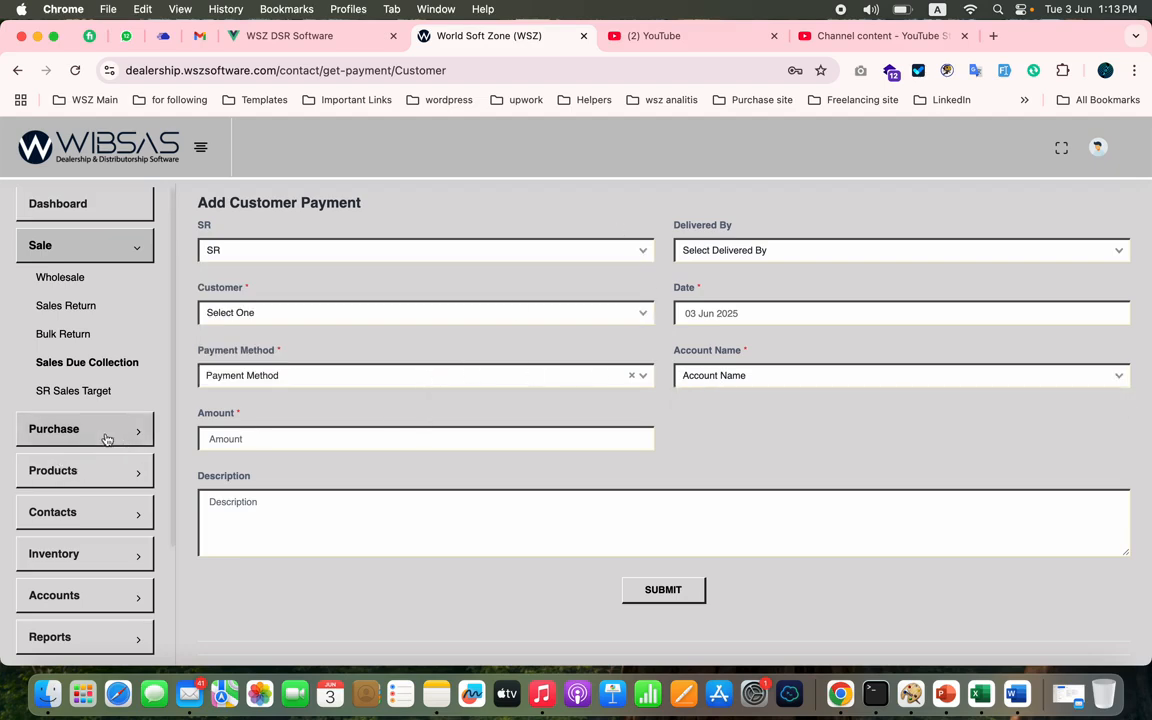
- View the new purchase form, the purchase due payment form and the purchase return list
click(108, 438)
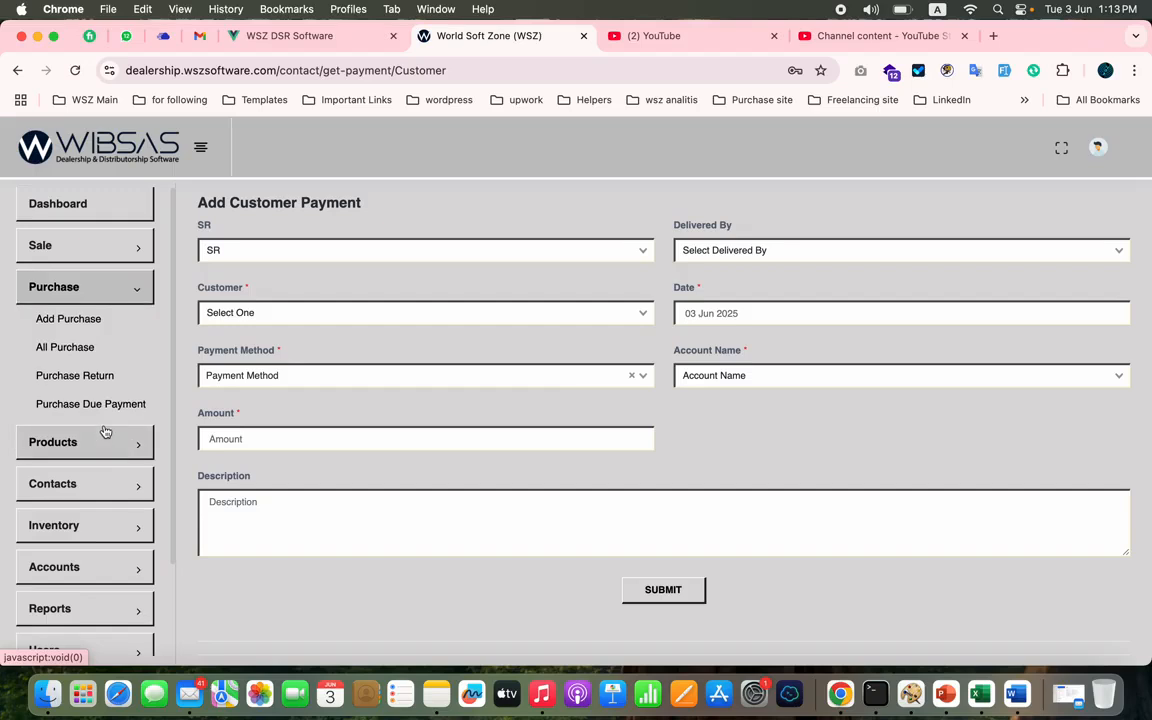
click(91, 321)
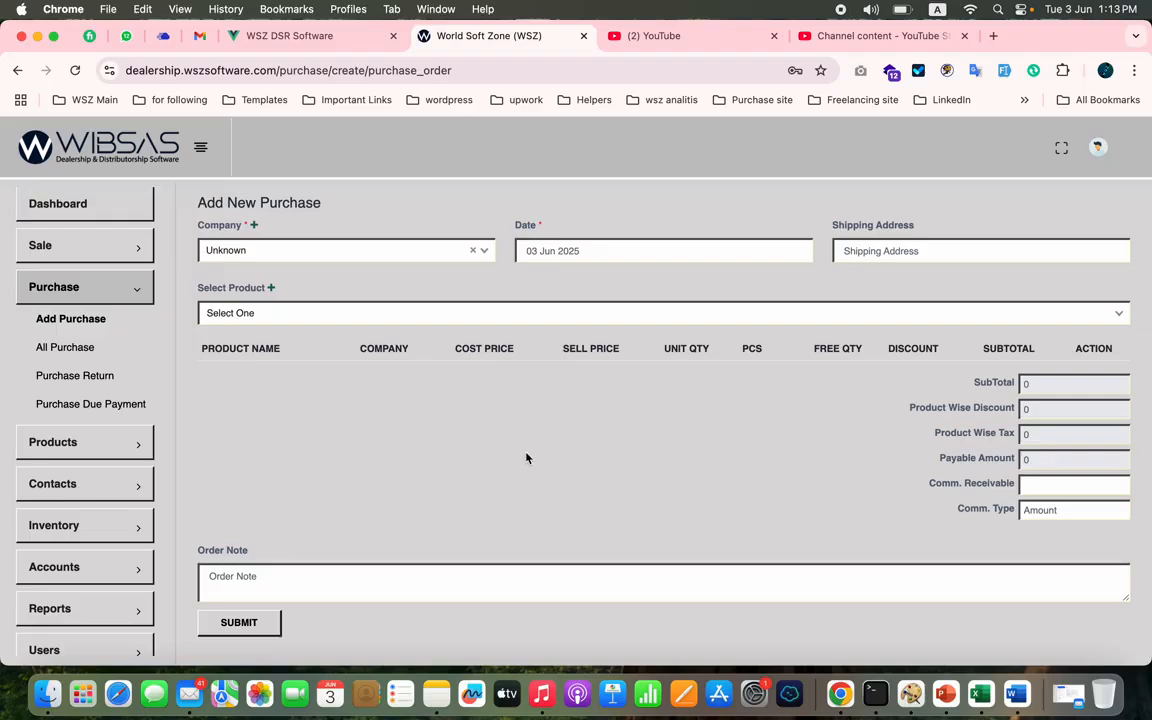
click(100, 410)
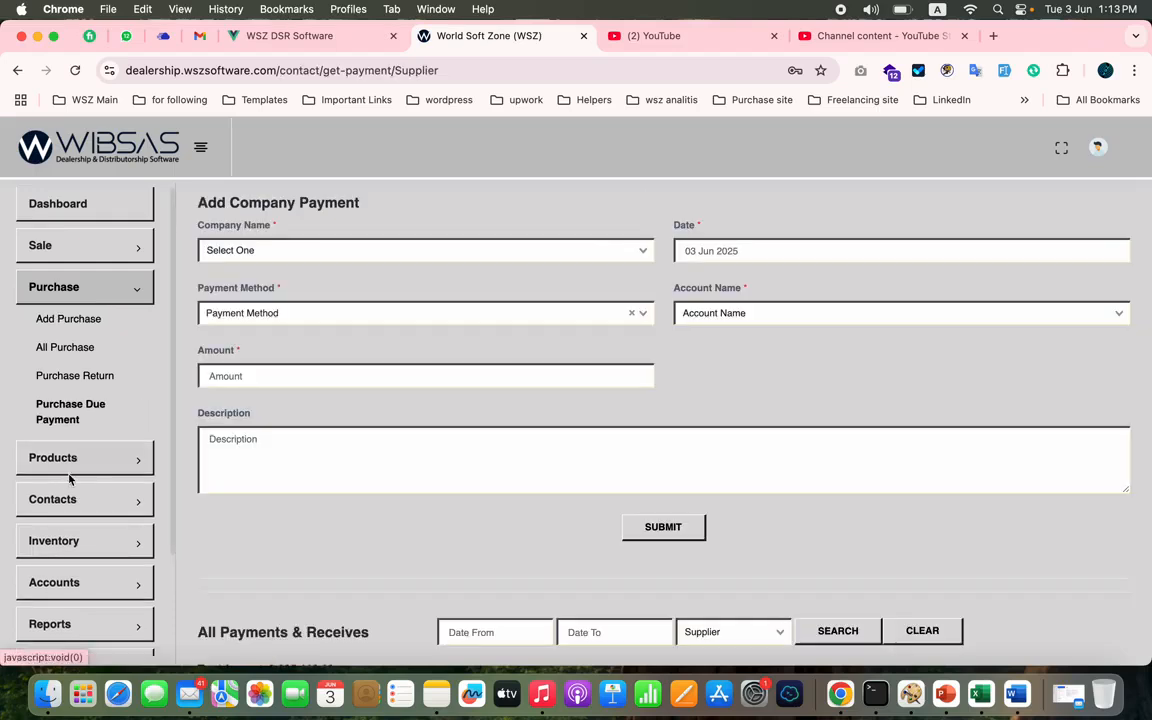
click(76, 378)
- Start a new product named Chilli 25 KG with Pran RFL as its company
click(103, 453)
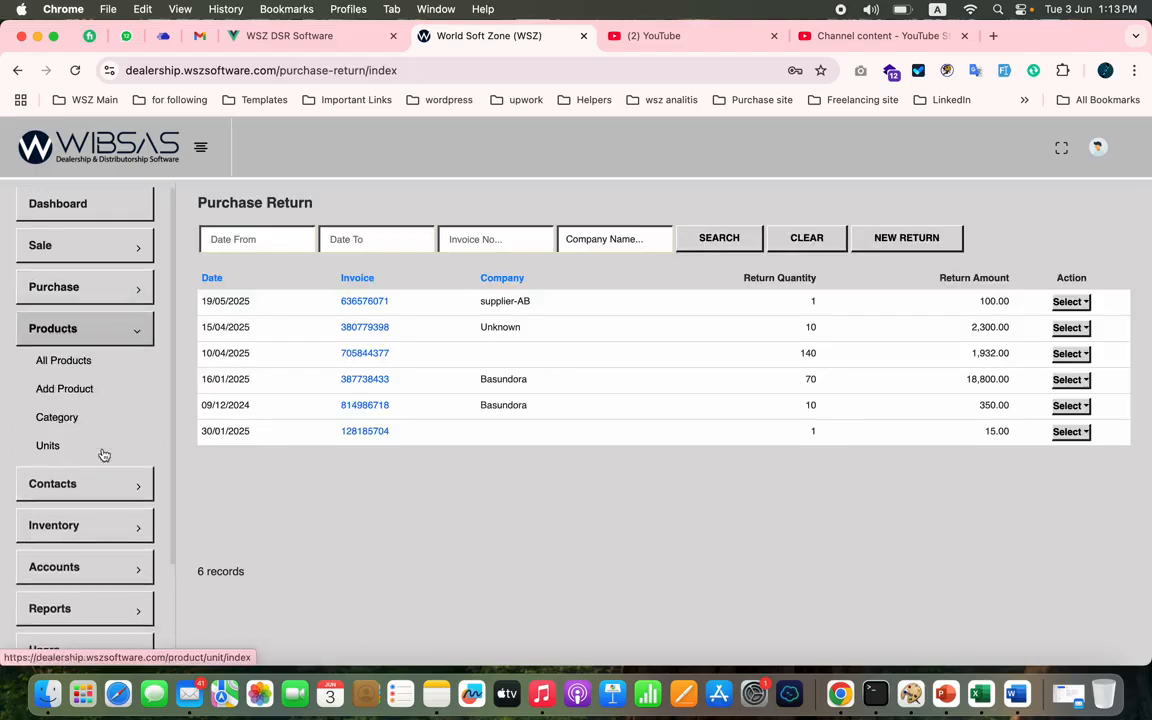
click(88, 390)
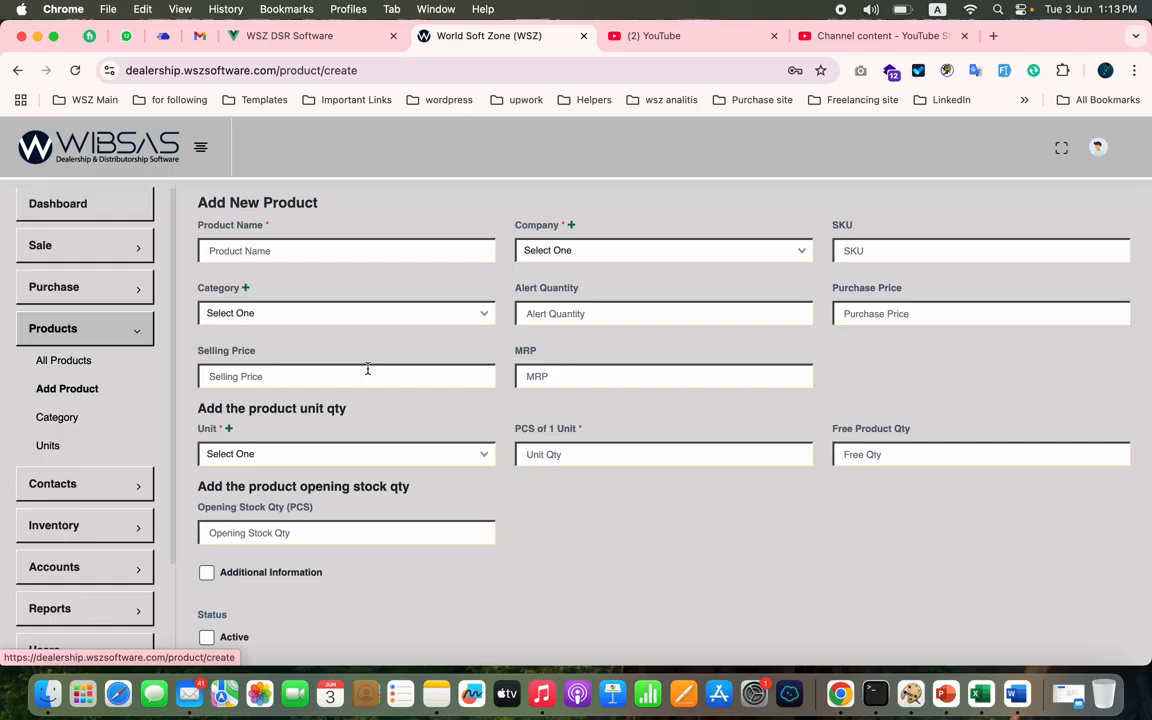
click(413, 247)
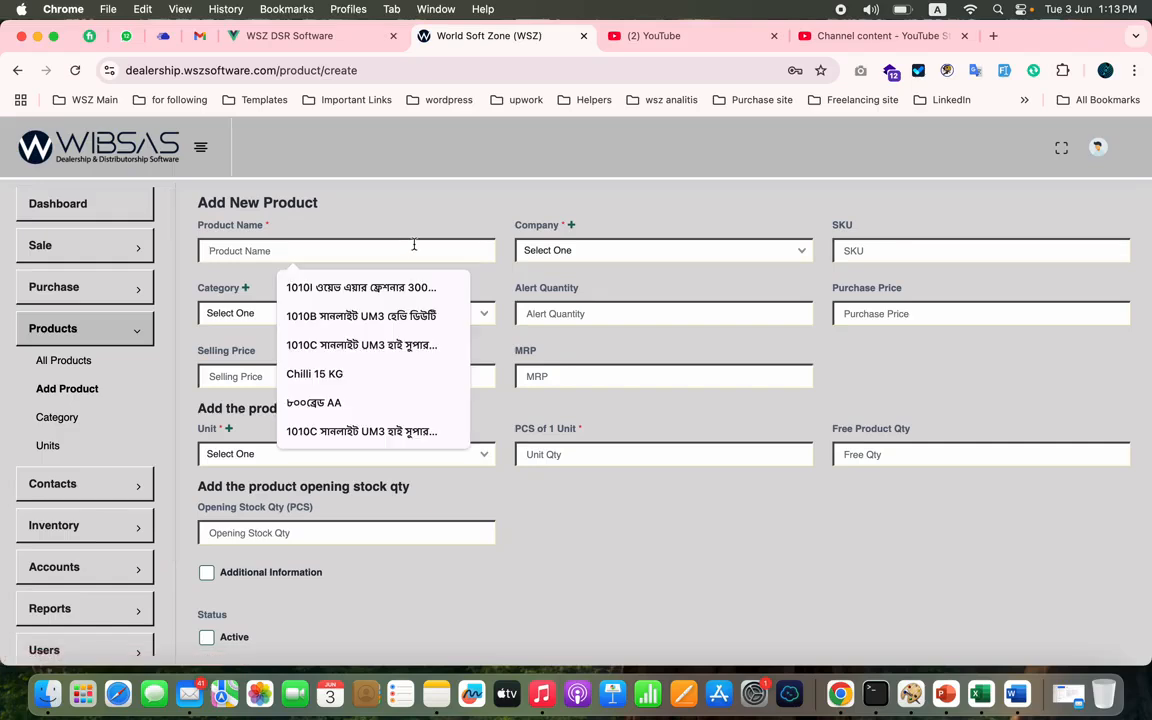
click(335, 373)
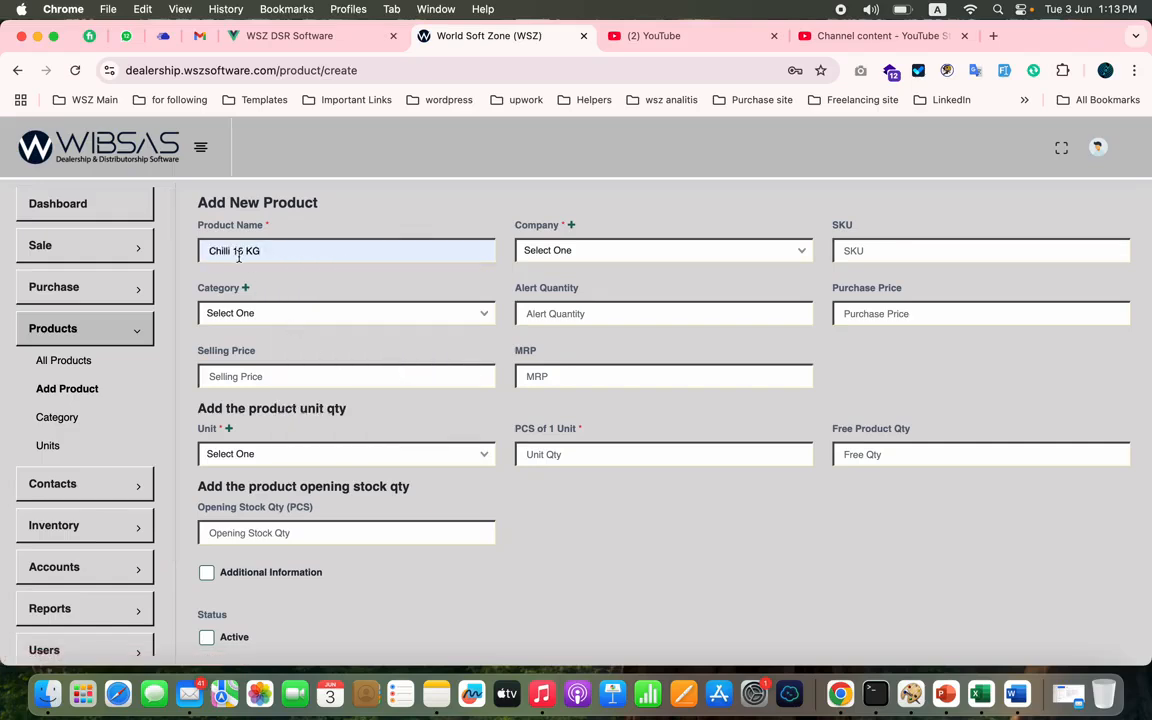
key(BackSpace)
text(2)
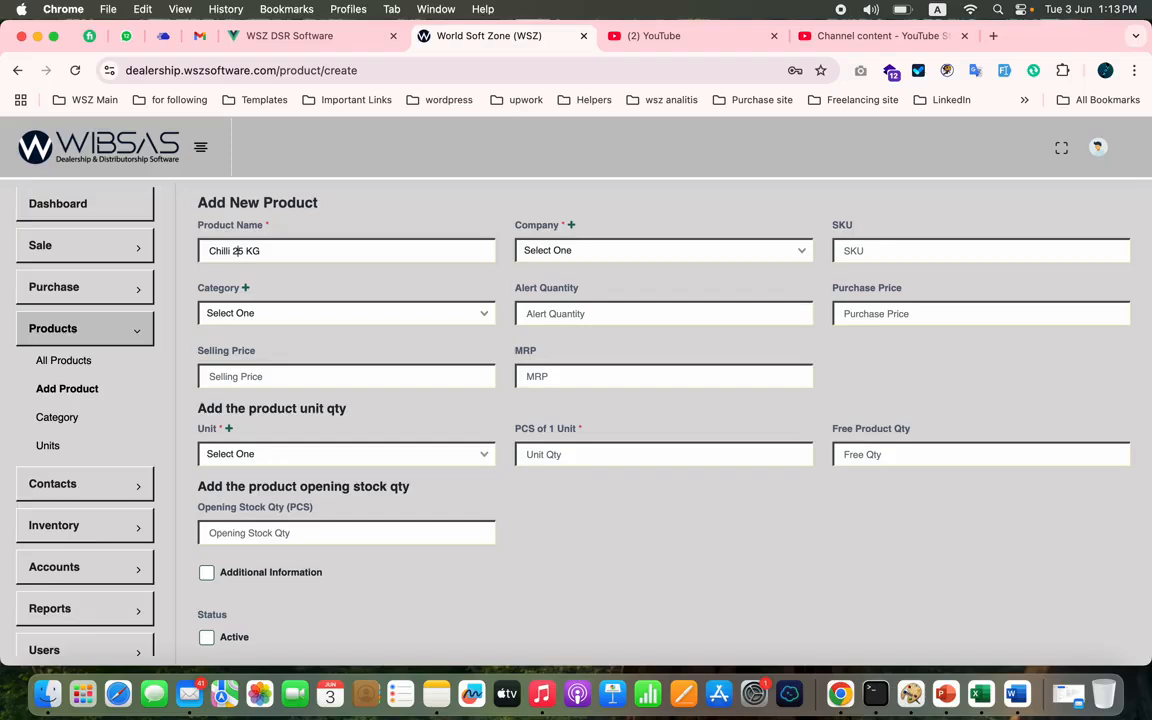
click(648, 255)
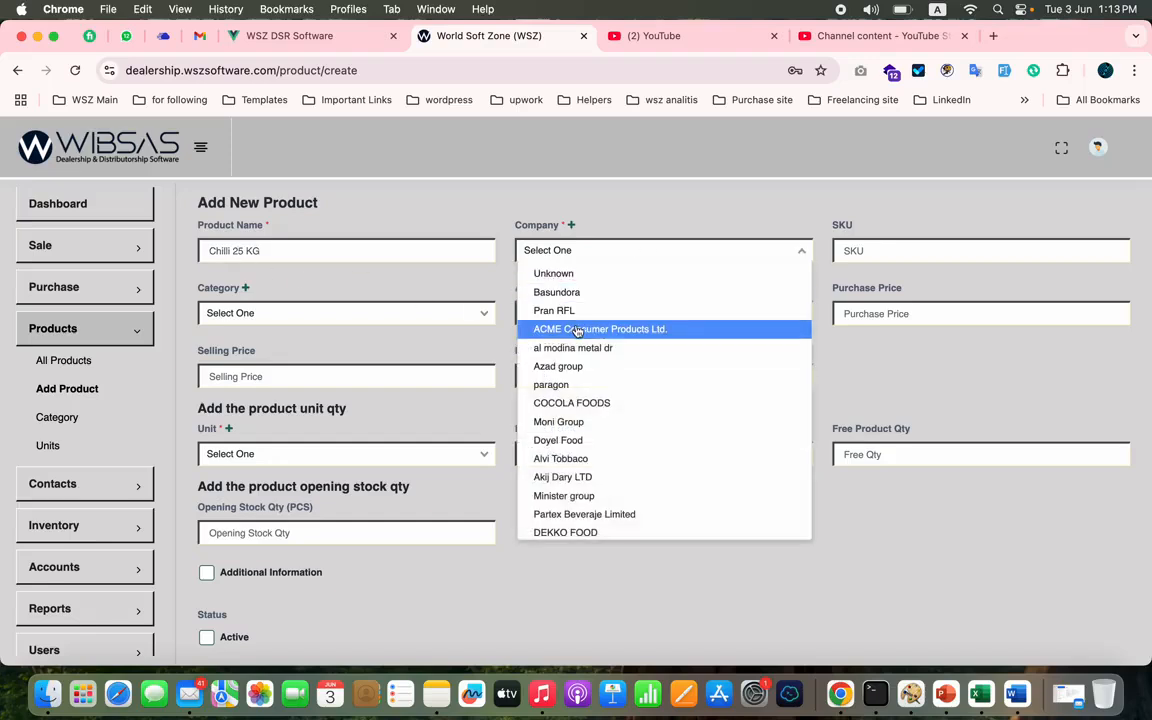
click(595, 300)
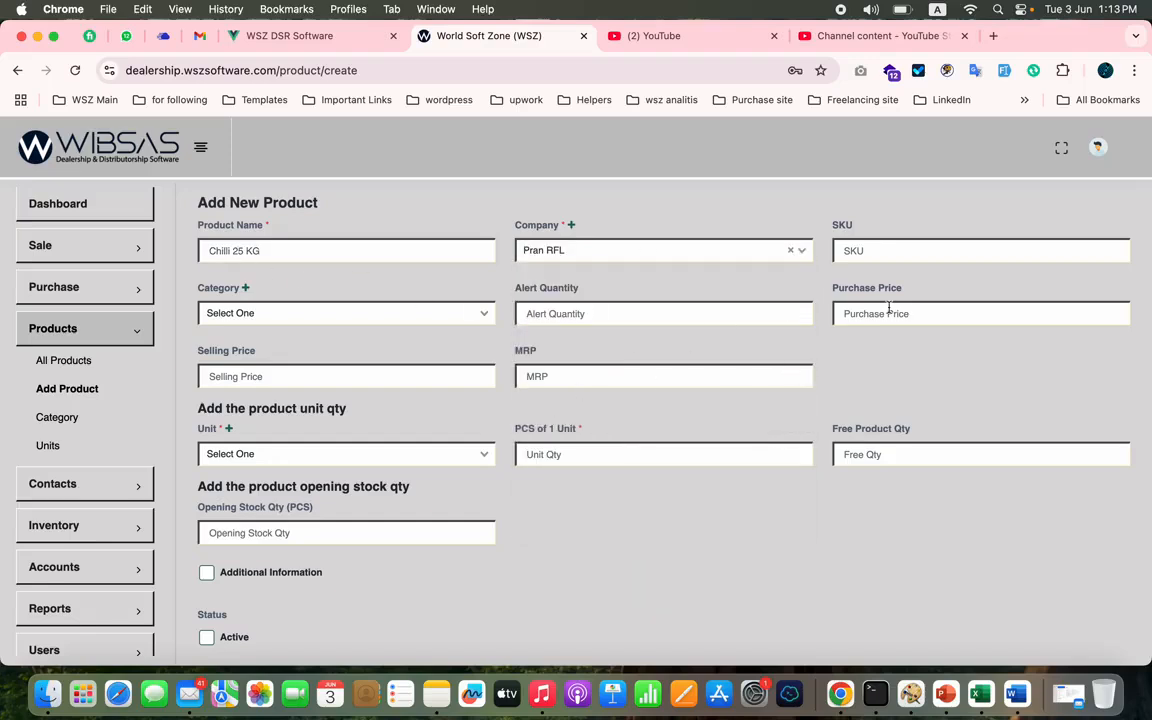
- Set the product's purchase price to 50, its selling price to 60 and its MRP to 70
click(927, 317)
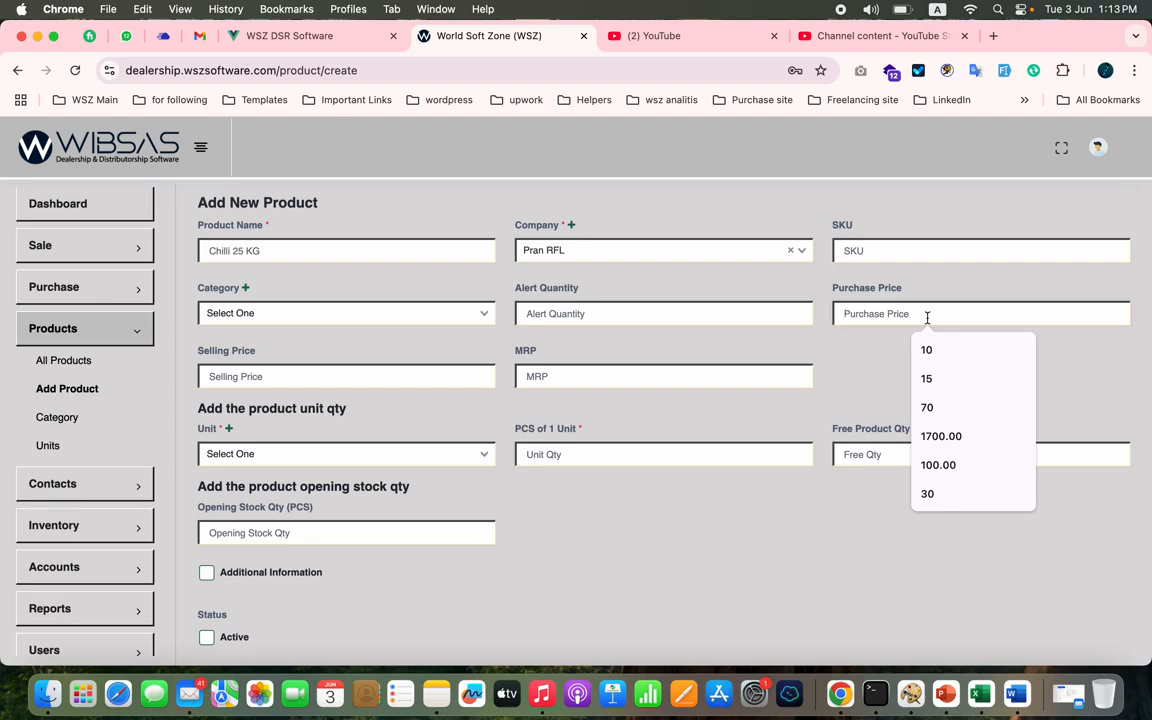
text(50)
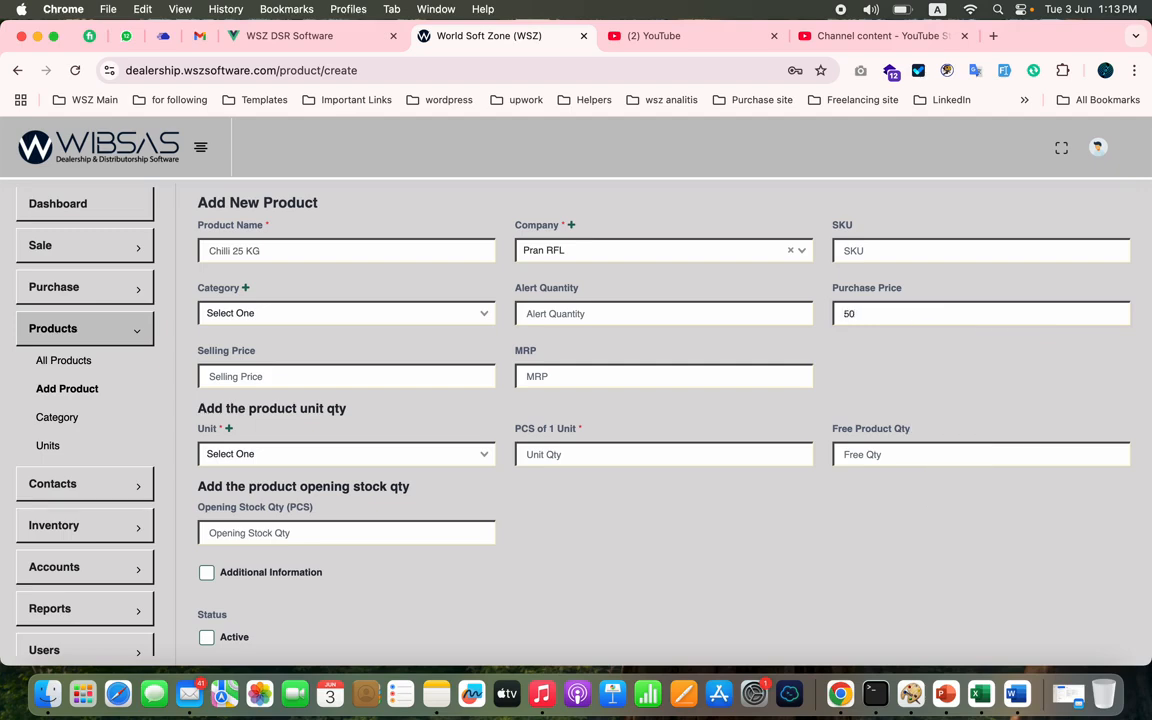
click(359, 374)
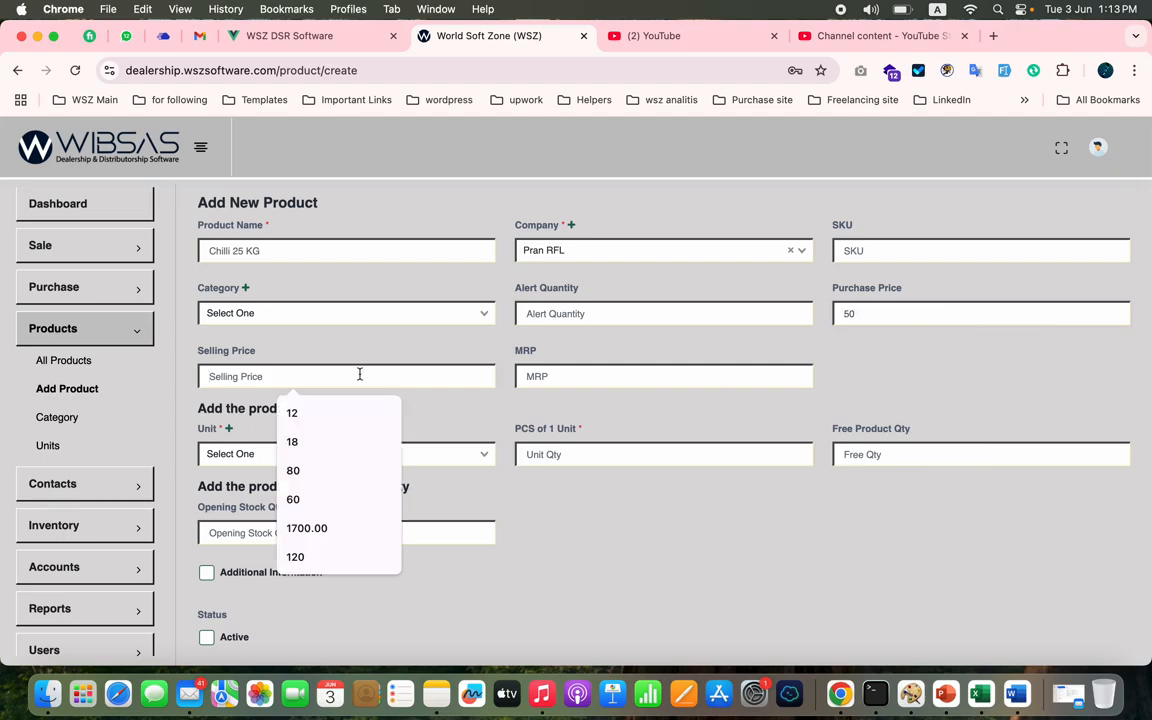
text(60)
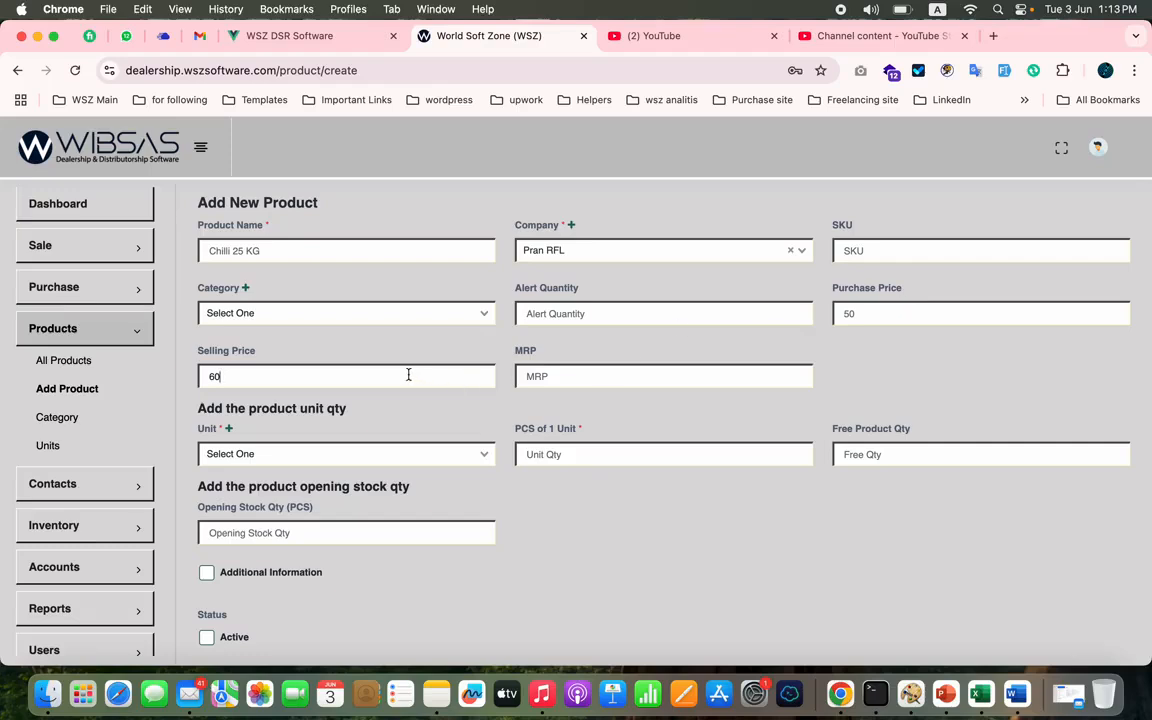
click(561, 369)
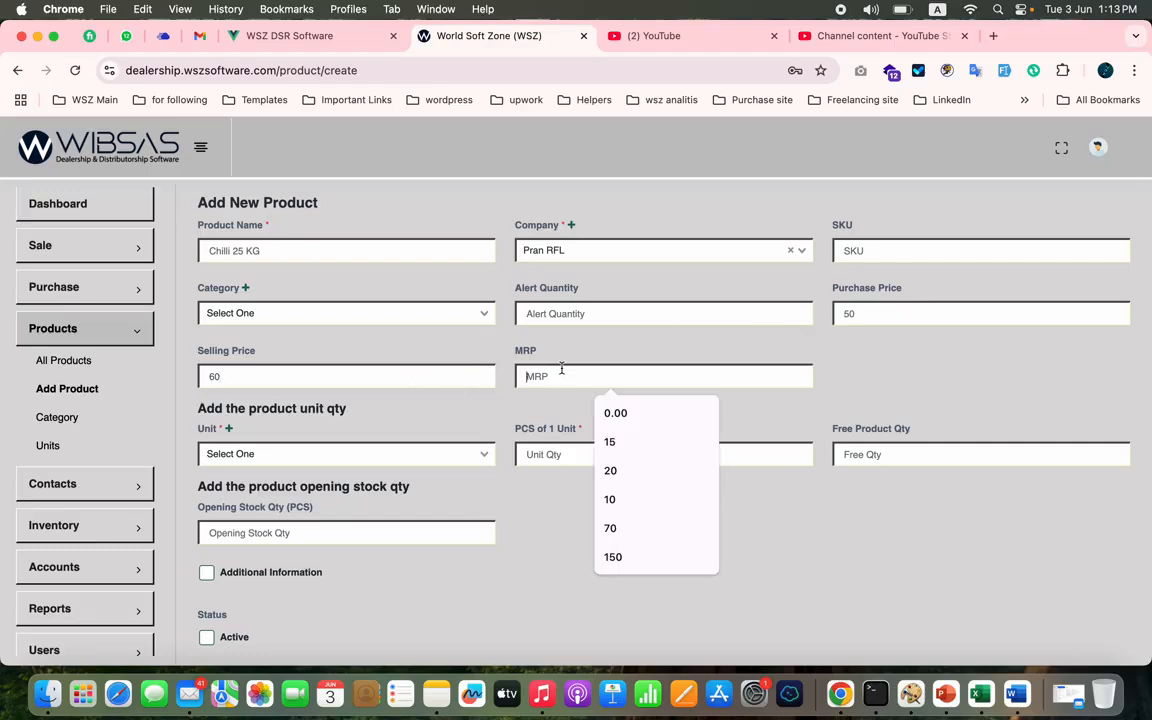
text(60)
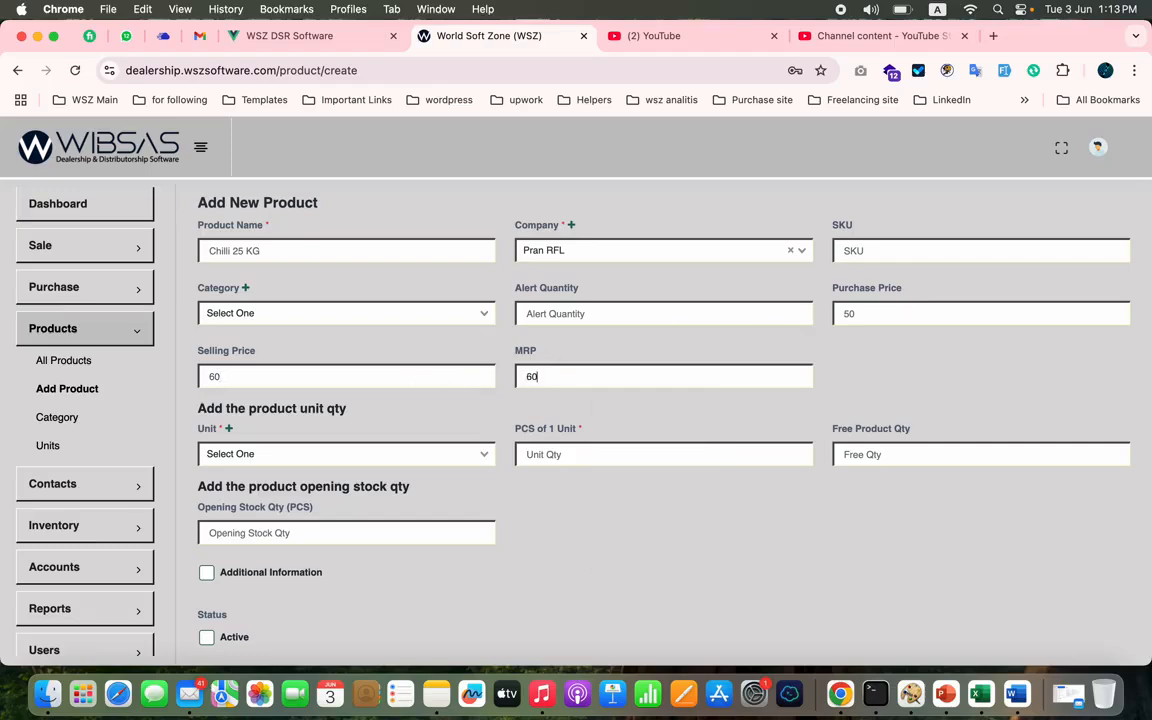
key(BackSpace)
key(BackSpace)
text(7)
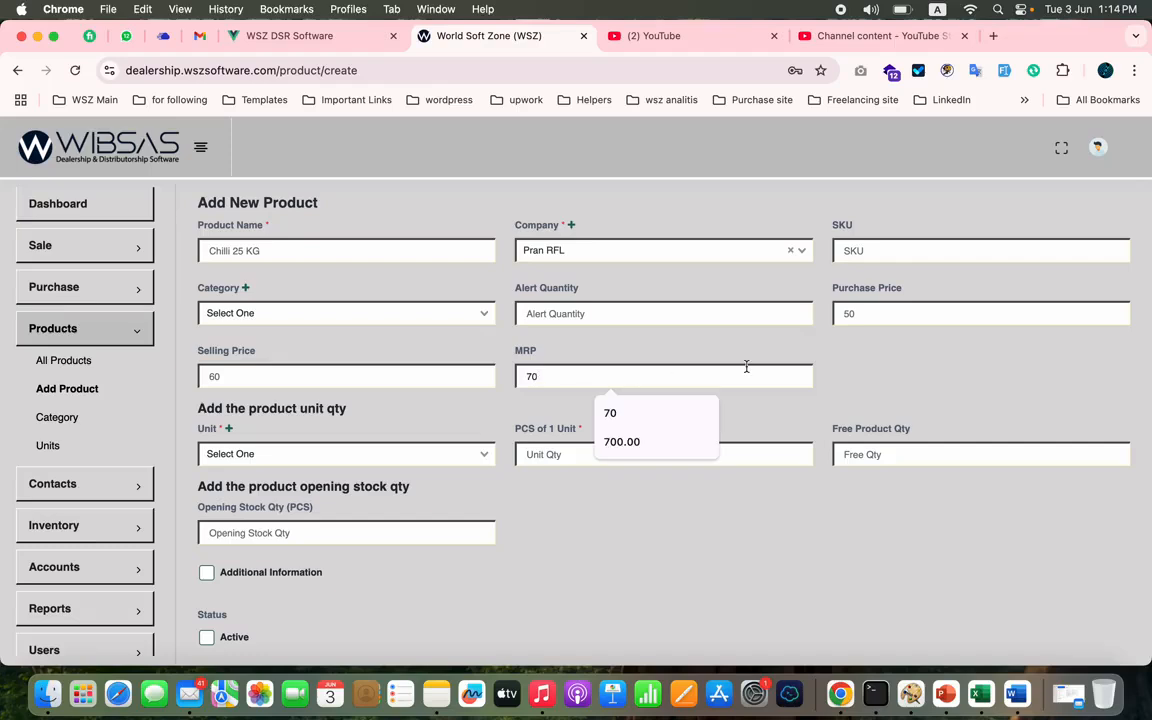
click(829, 358)
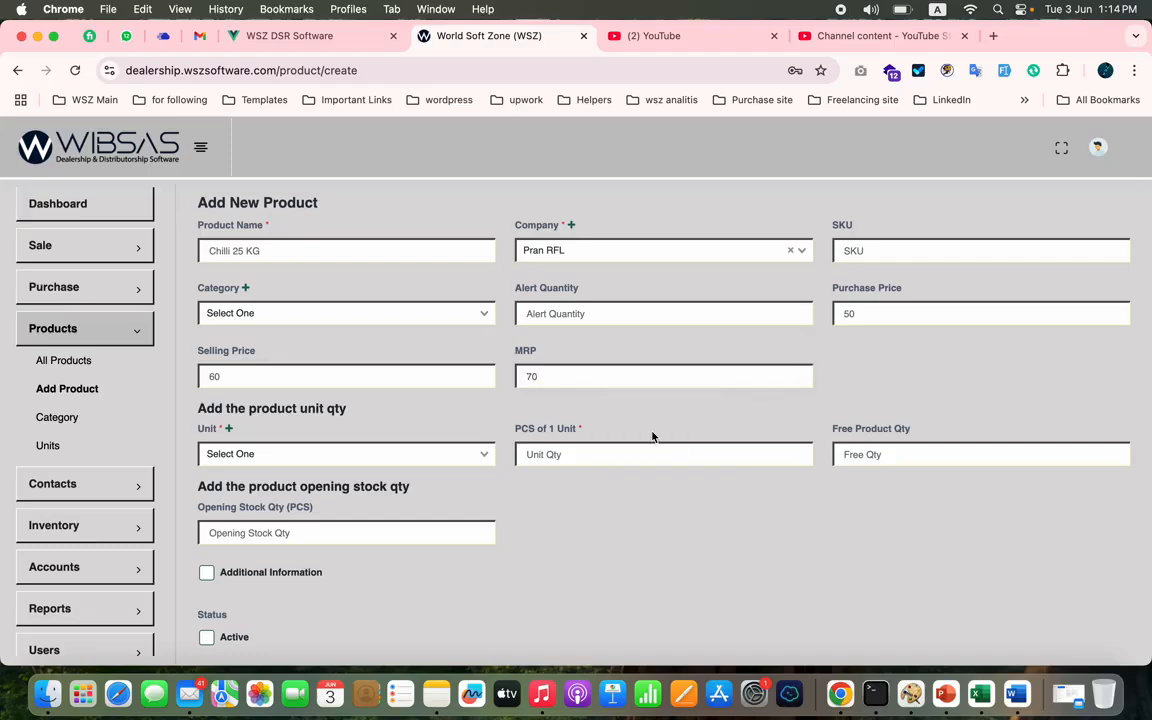
- Set the product's unit to CTN with 24 pieces per unit and its opening stock quantity to 5000
click(376, 458)
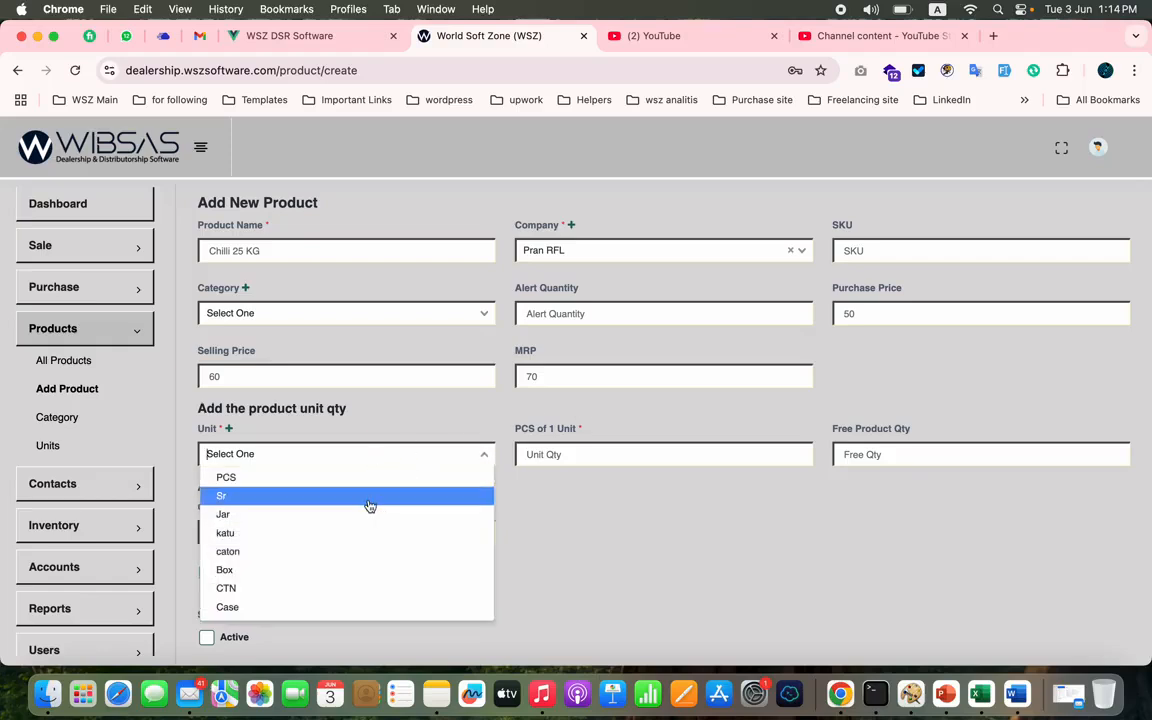
click(262, 590)
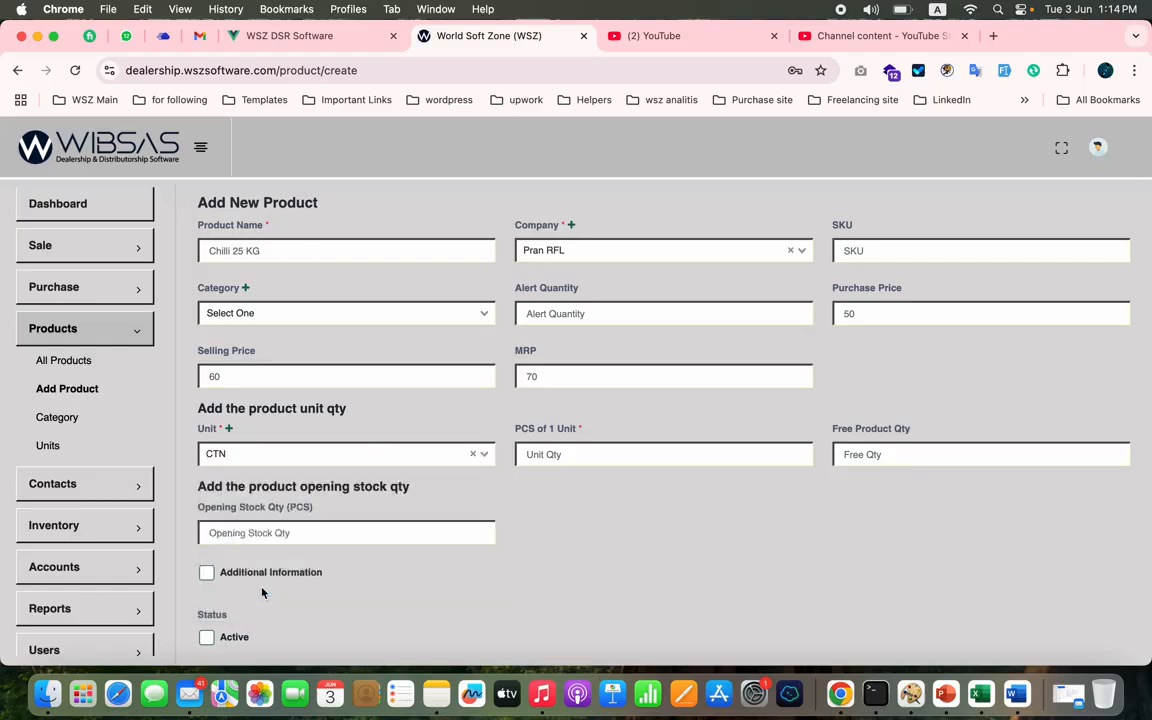
click(568, 458)
text(24)
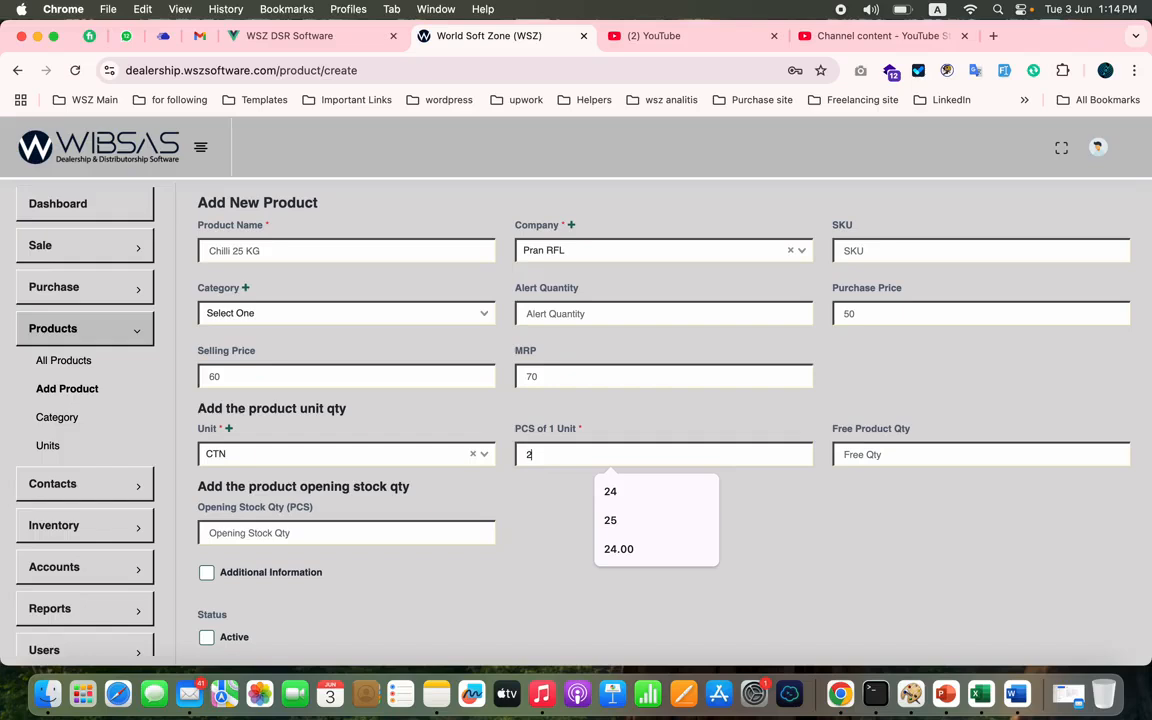
click(877, 487)
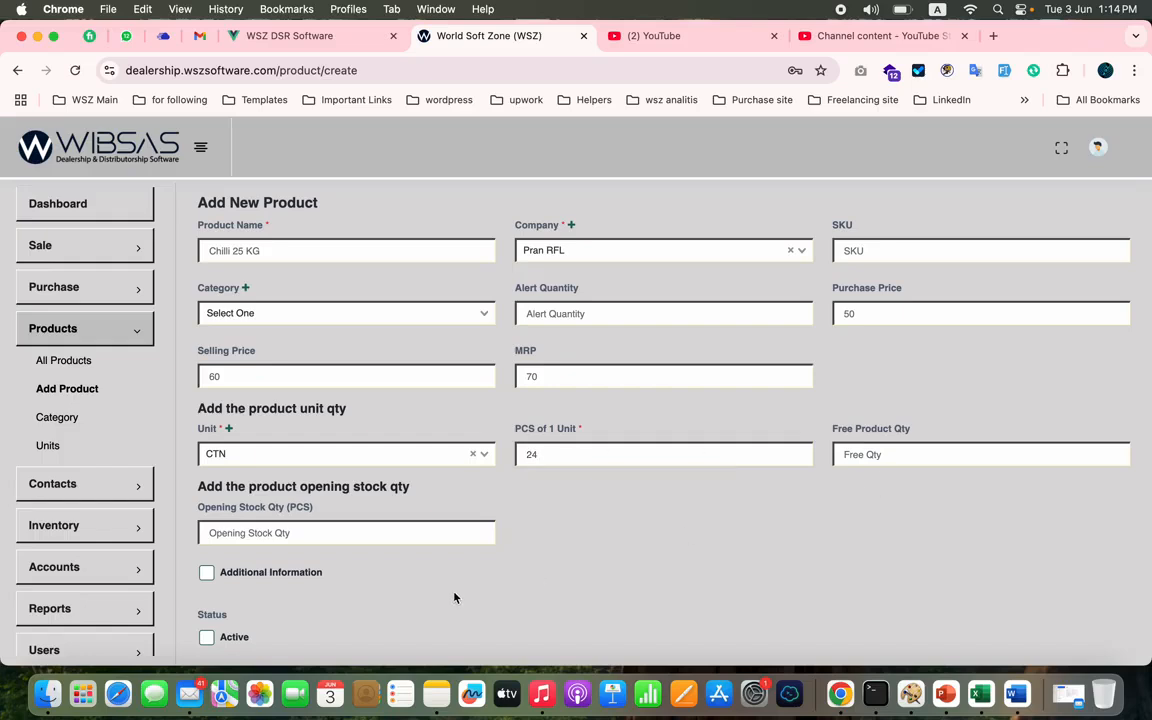
click(429, 535)
text(5)
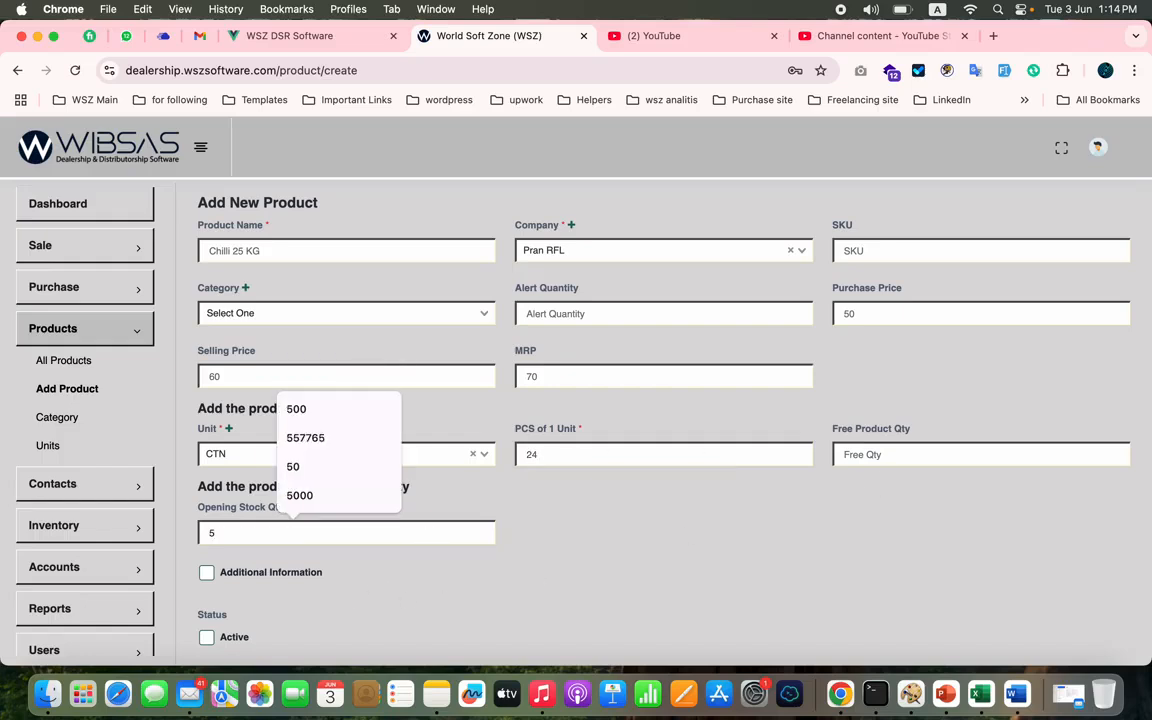
text(000)
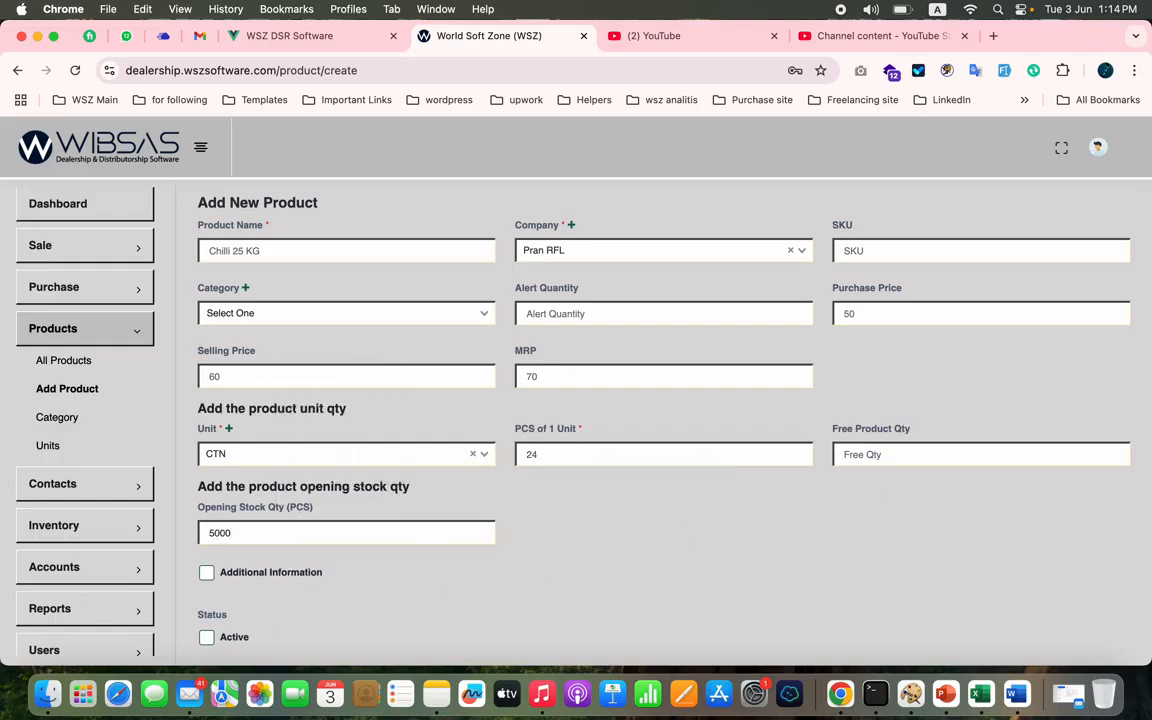
- Submit the new product with active status and check its purchase price in the list of all products
click(207, 637)
scroll(369, 577, down, 1)
scroll(369, 577, down, 3)
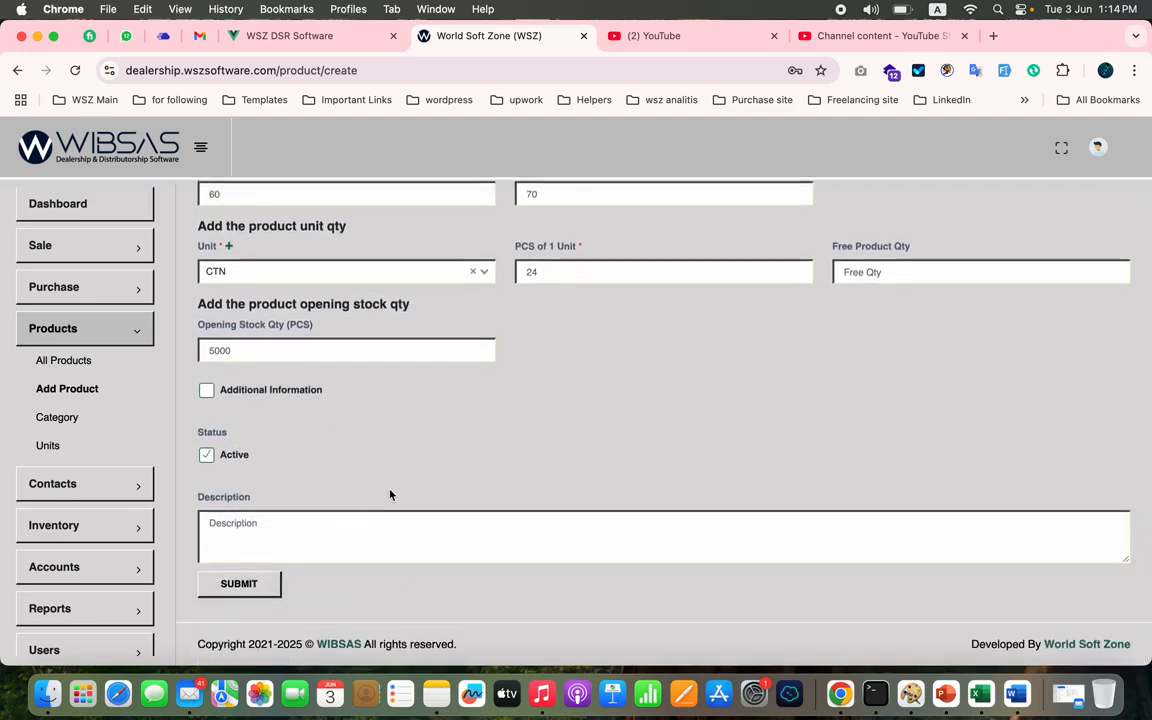
scroll(391, 494, up, 2)
scroll(391, 494, down, 2)
click(239, 578)
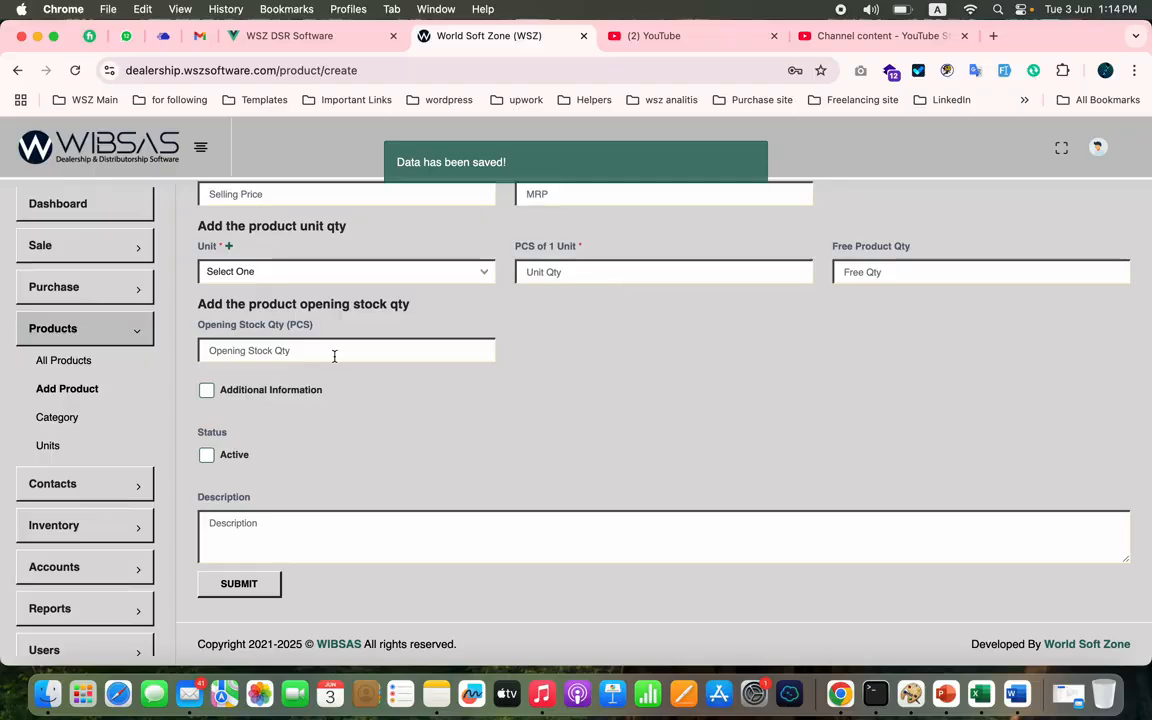
click(90, 363)
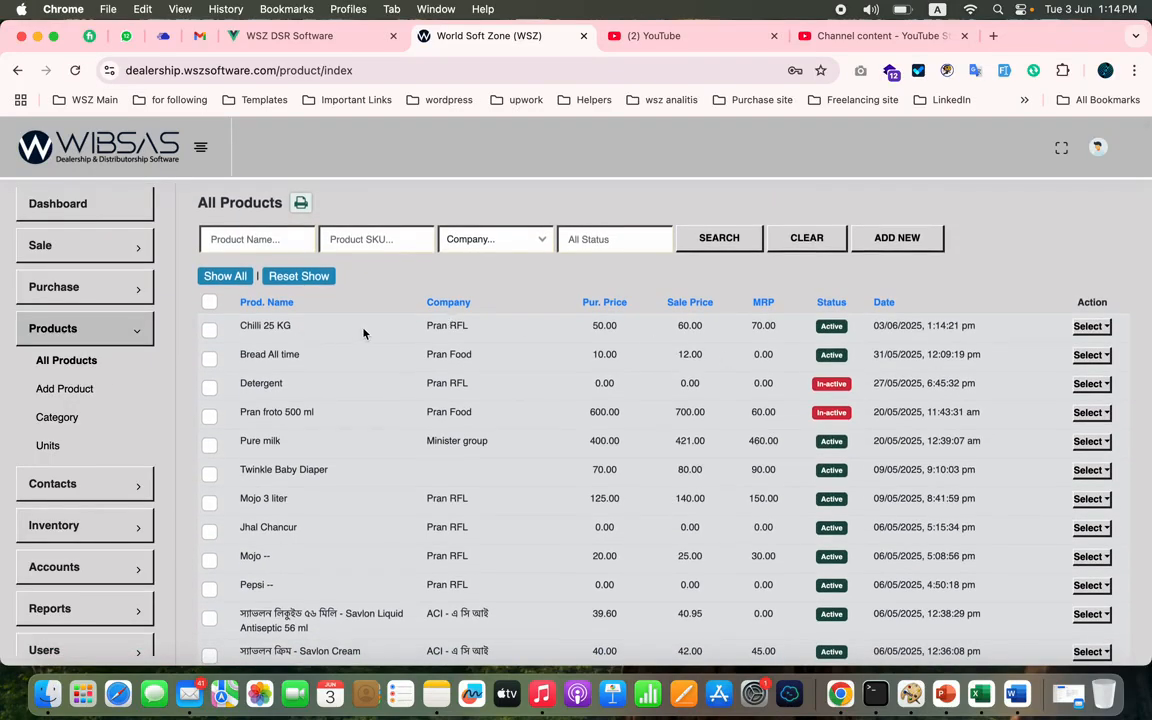
double_click(601, 325)
- Start a new wholesale order and assign the second listed sales representative as its SR
click(113, 250)
click(72, 279)
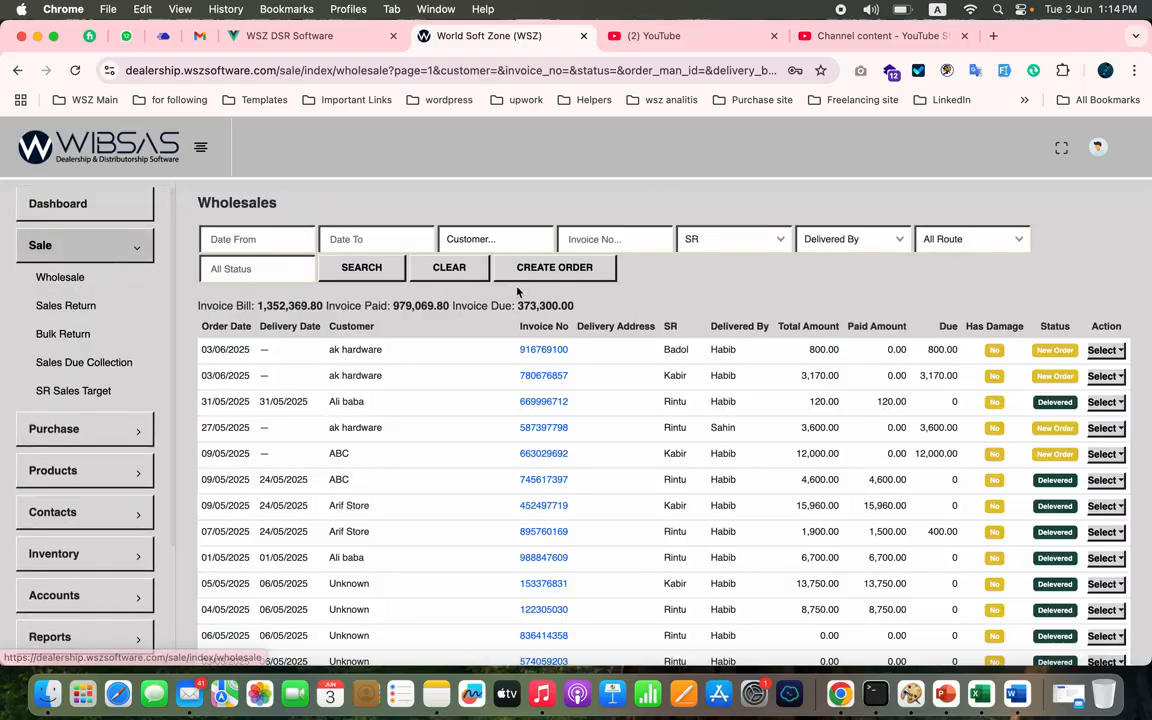
click(548, 267)
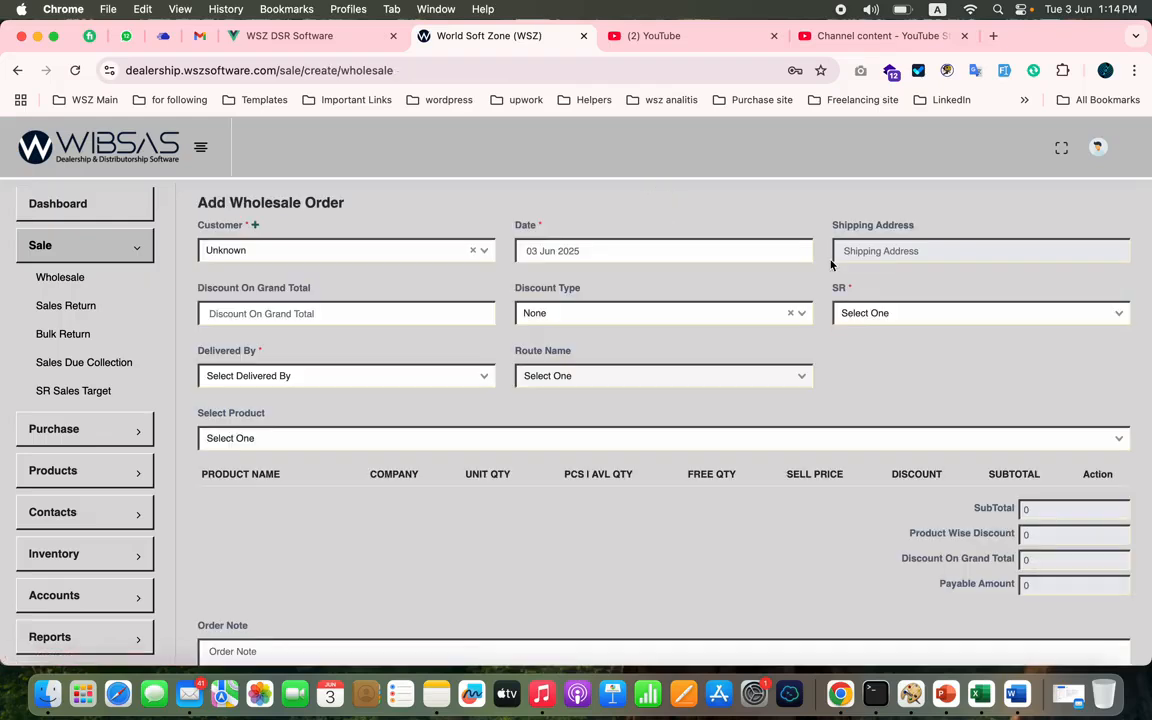
click(869, 312)
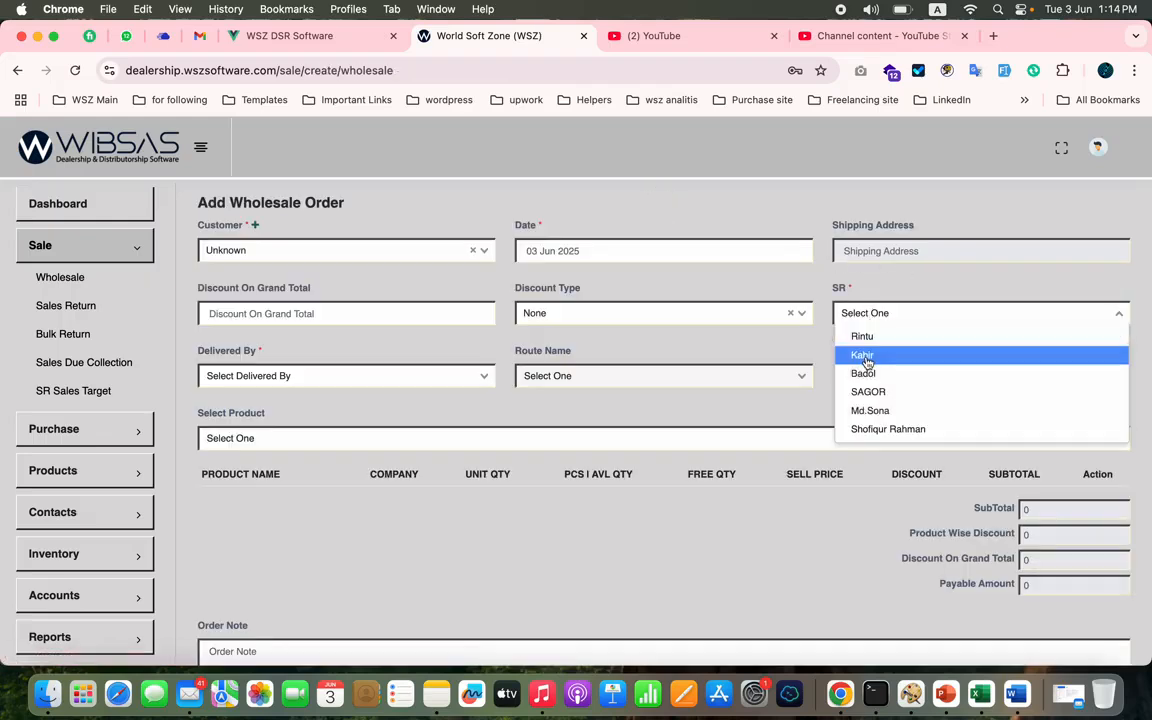
click(864, 355)
- Add the product Chilli 25 KG to the wholesale order with CTN as its quantity unit
click(394, 440)
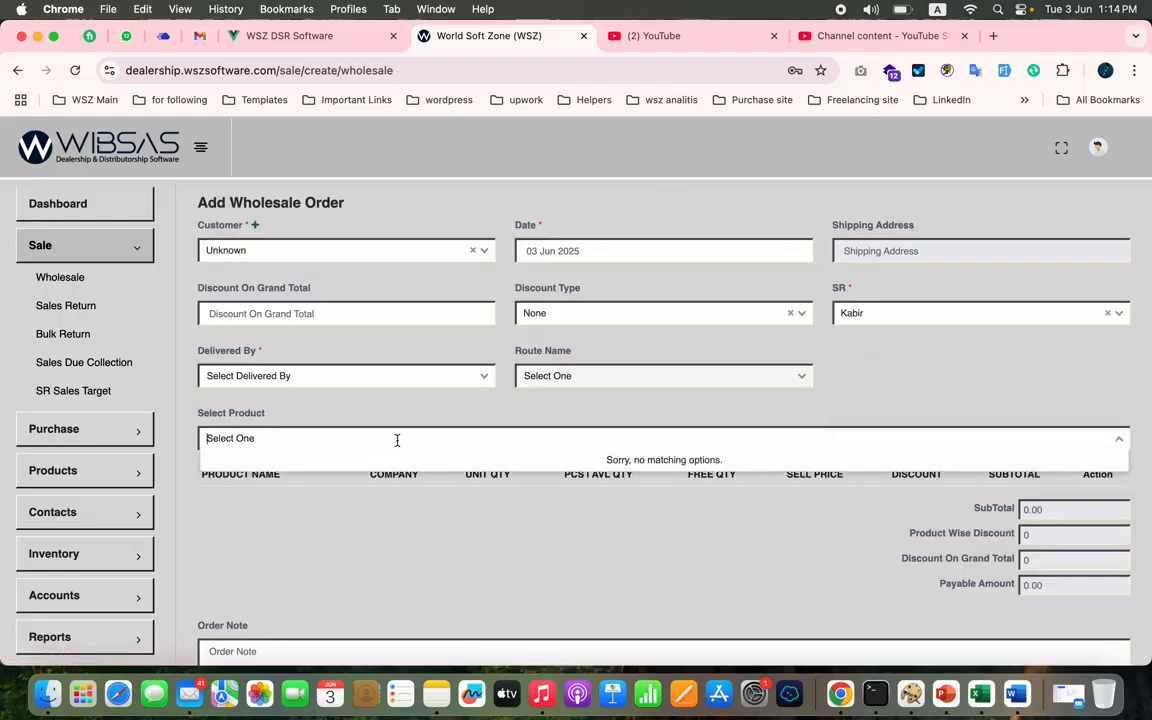
text(ch)
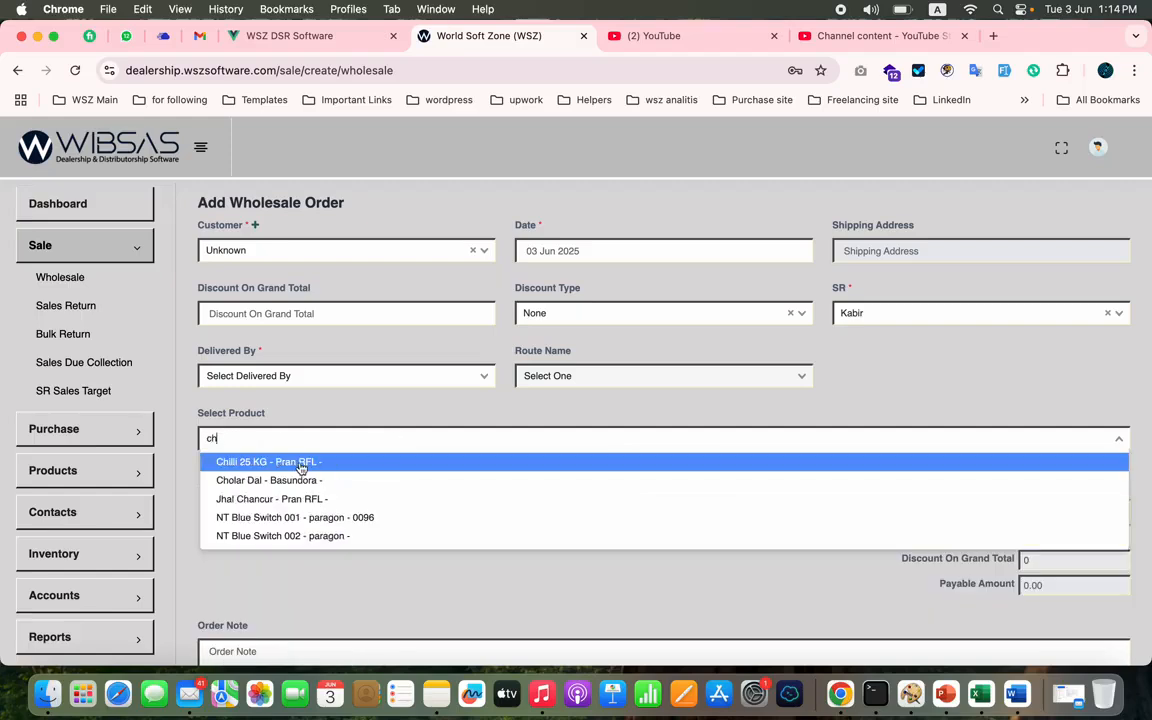
click(270, 463)
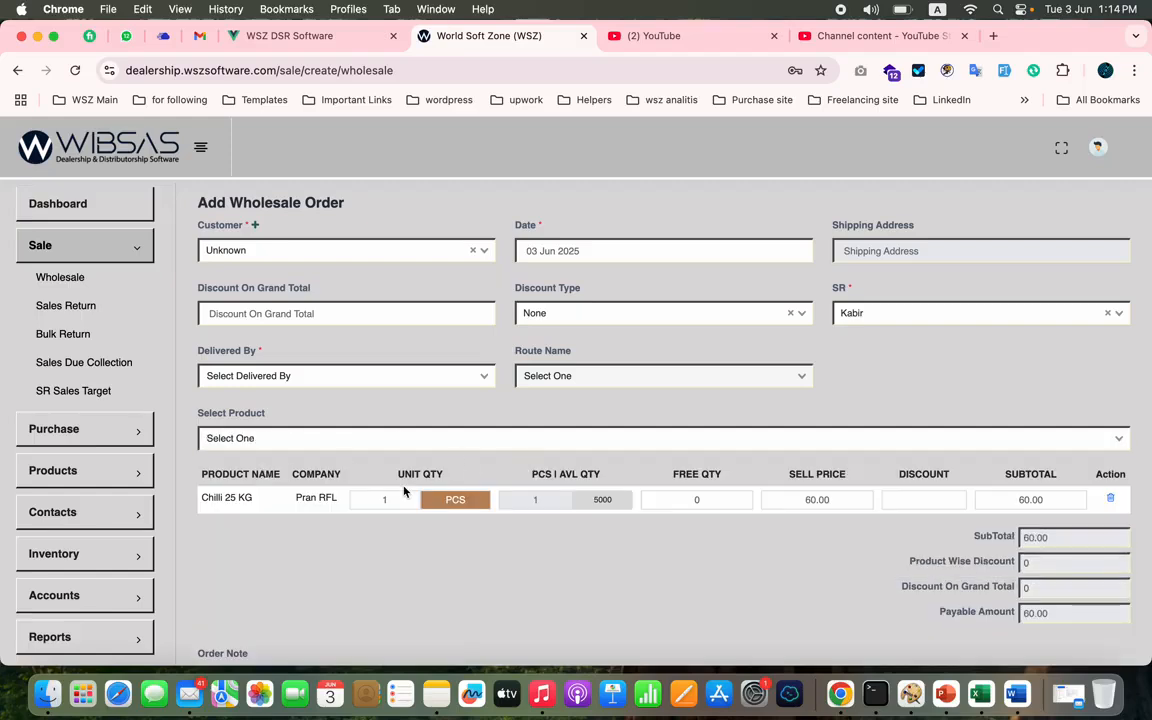
click(455, 500)
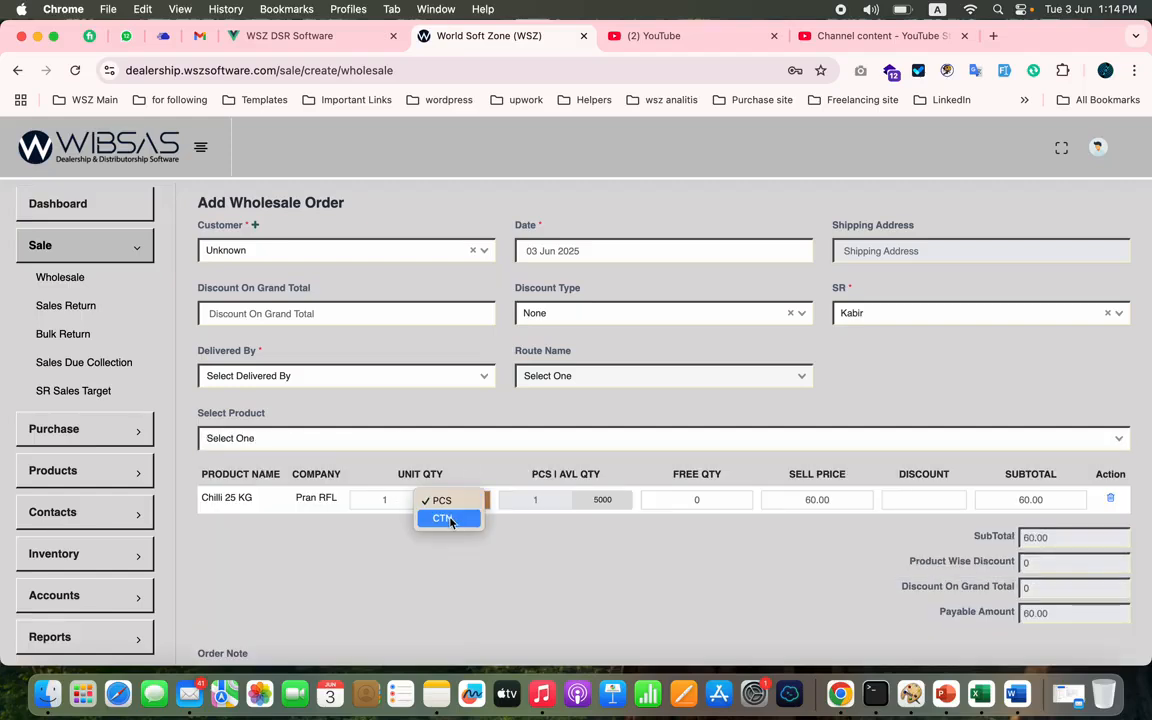
click(451, 518)
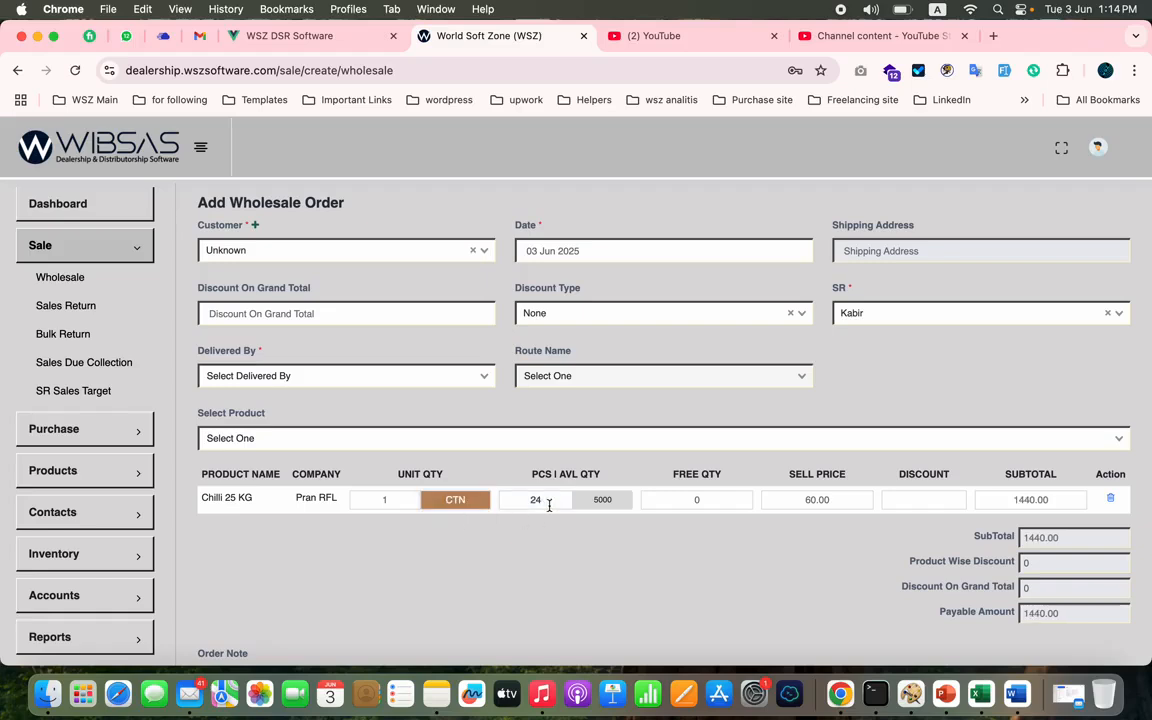
scroll(751, 579, down, 5)
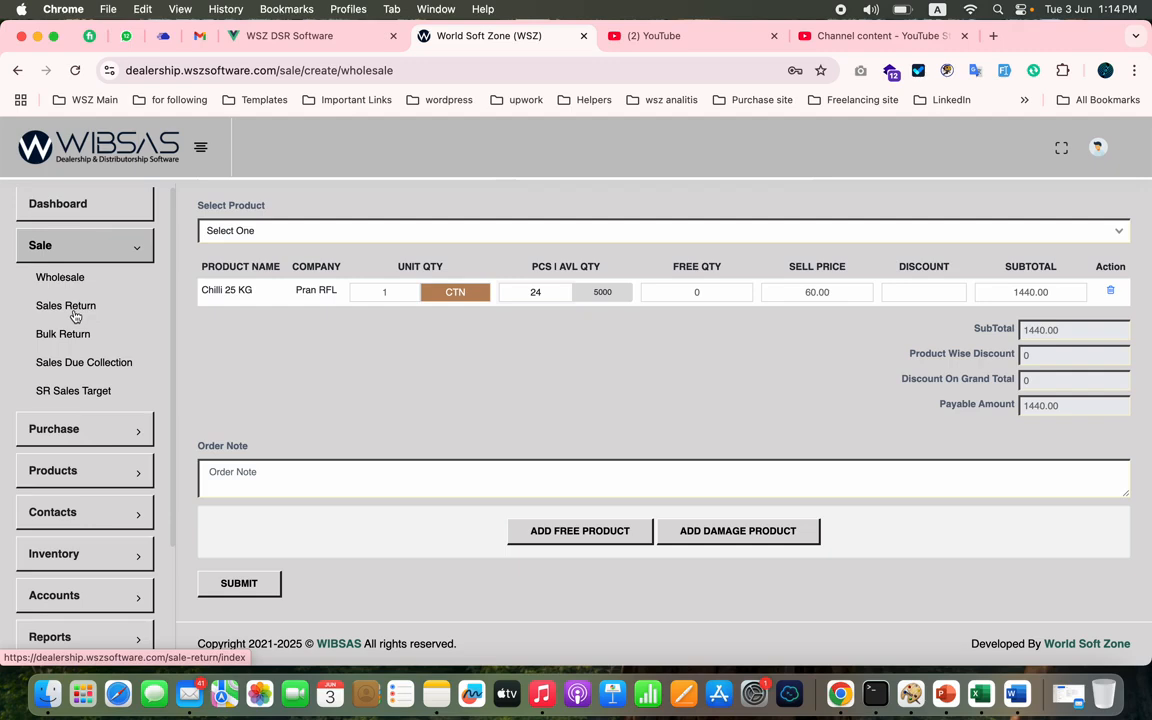
- Set the order's customer to Azad Enterprise and try to submit the wholesale order
scroll(260, 328, up, 5)
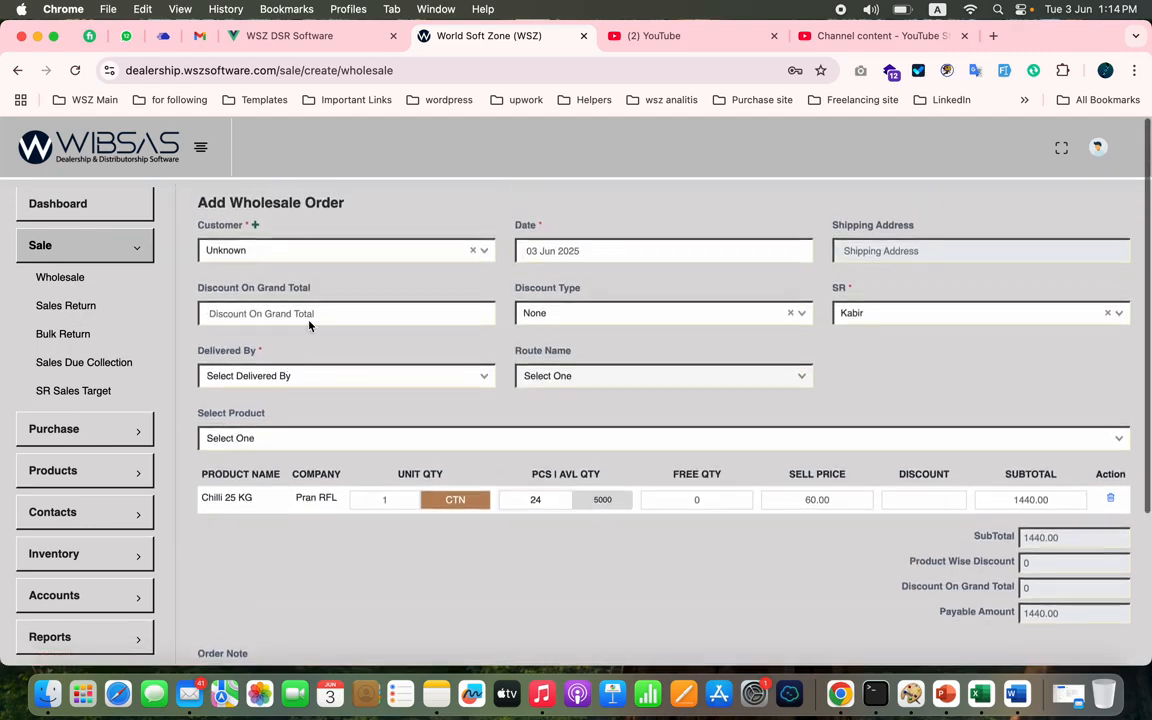
click(370, 249)
text(a)
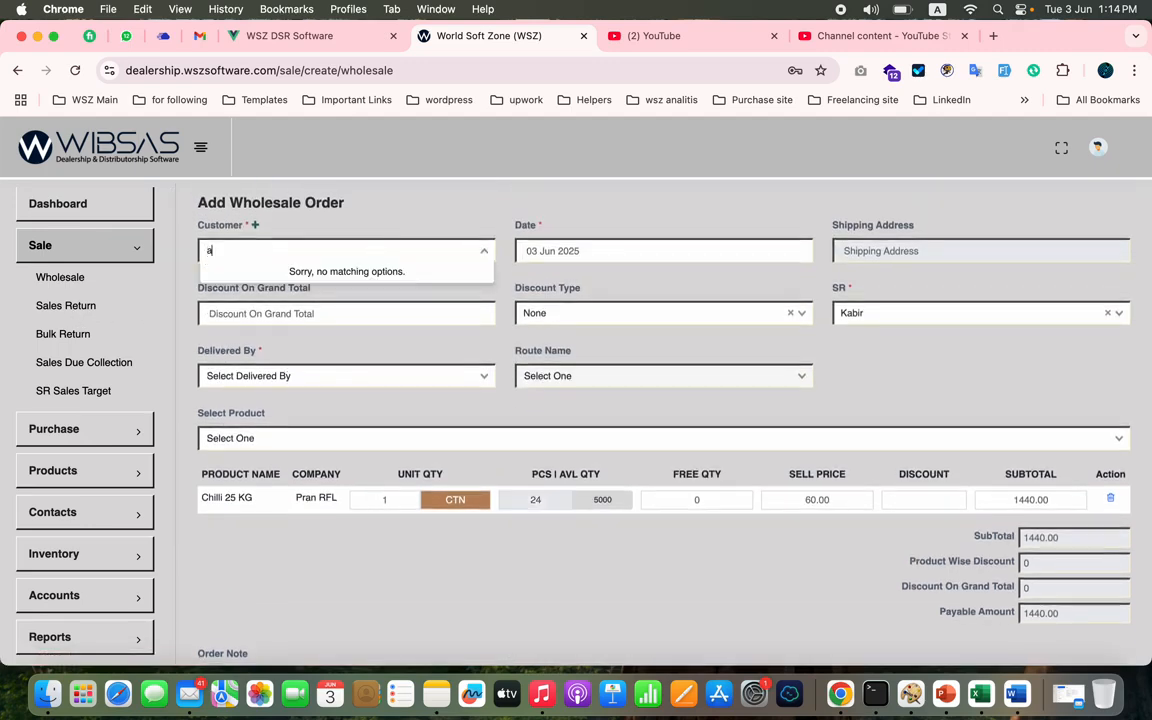
click(290, 384)
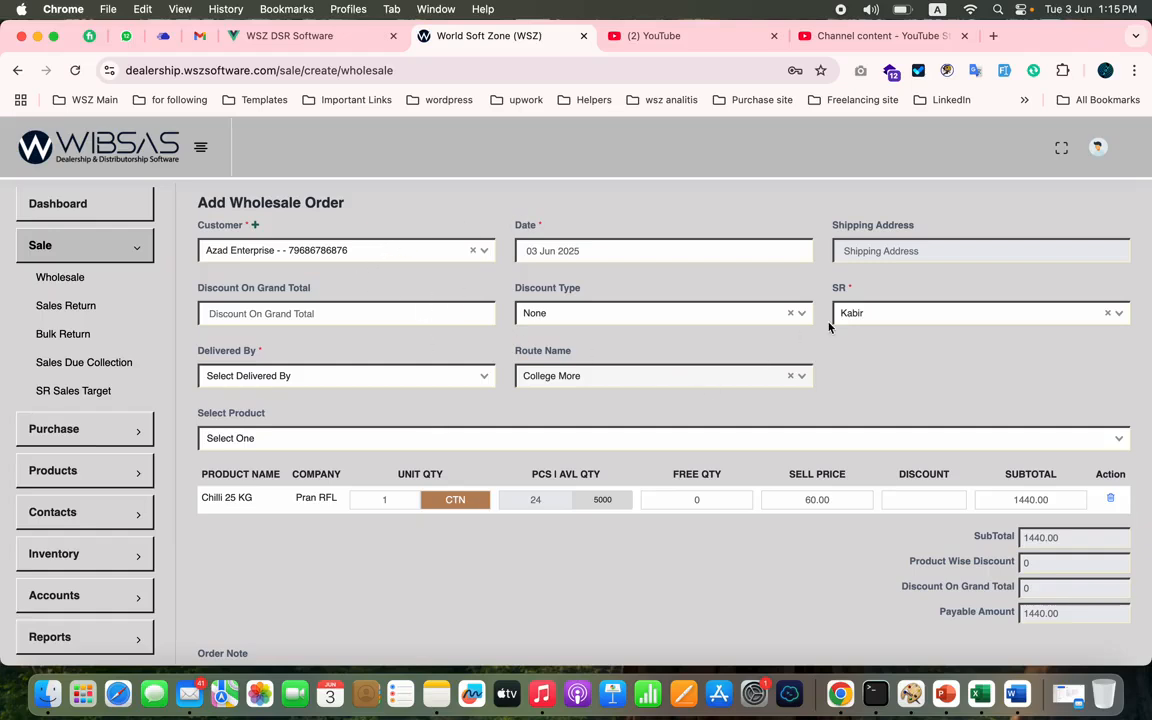
scroll(590, 468, down, 3)
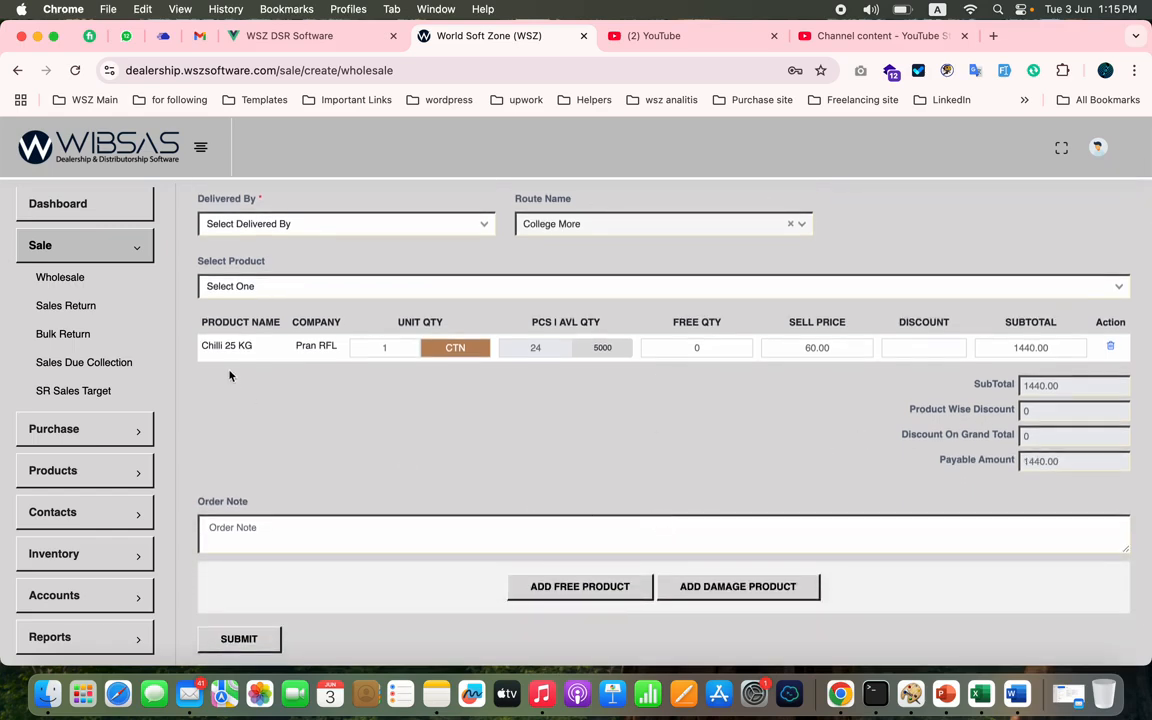
scroll(301, 452, down, 1)
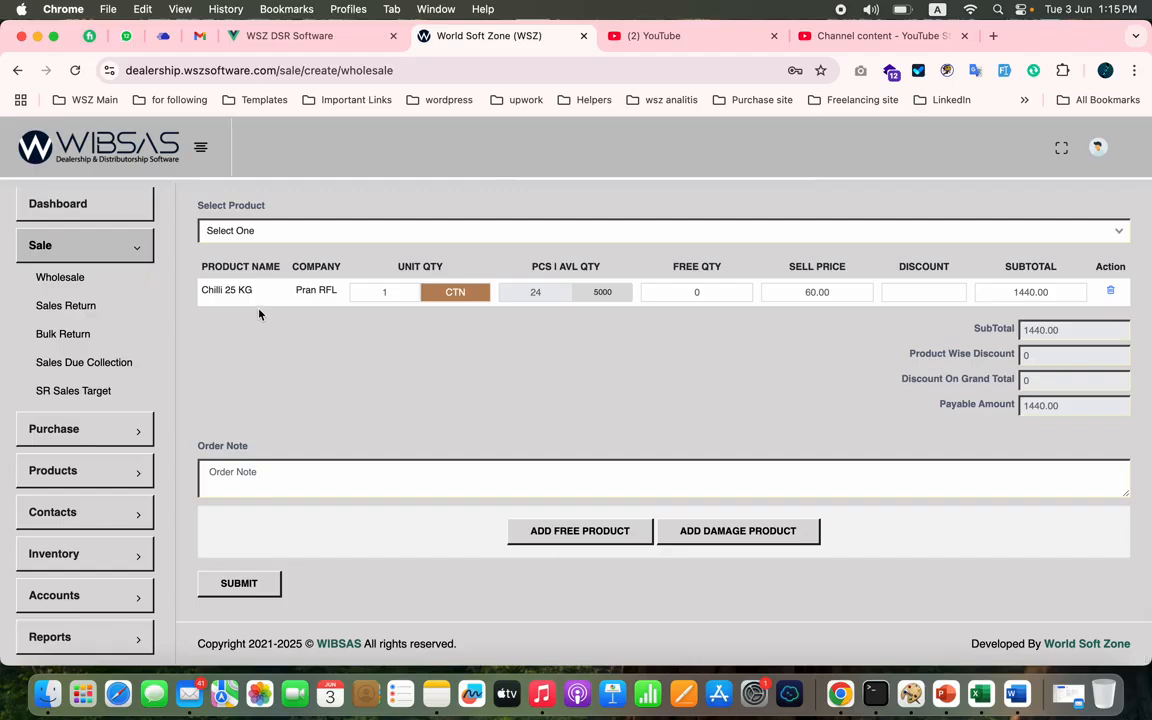
click(238, 583)
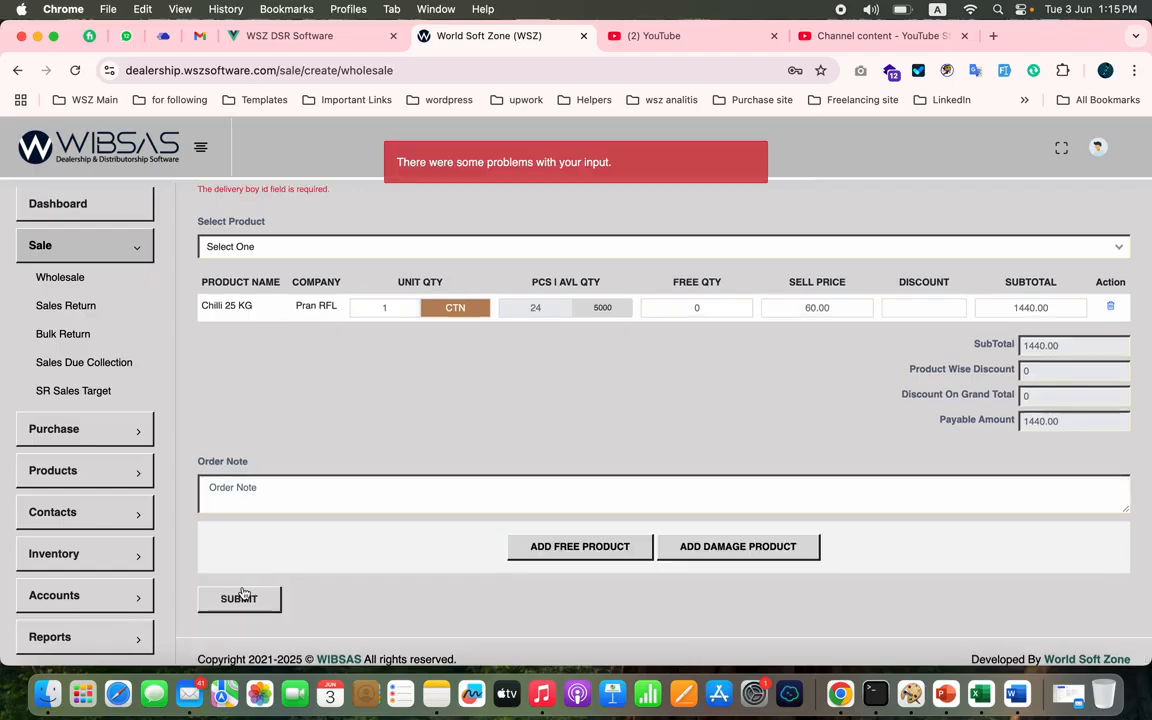
- Assign the second listed delivery person to the order and submit it, viewing the resulting delivery order
scroll(401, 433, up, 4)
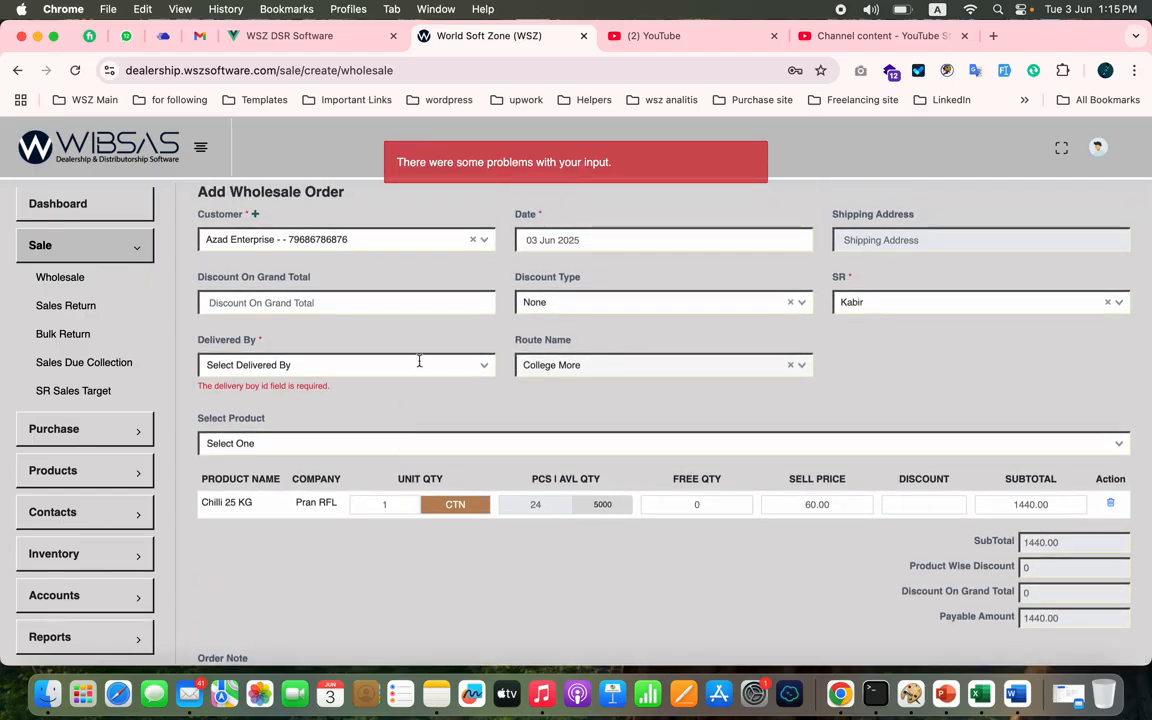
click(410, 365)
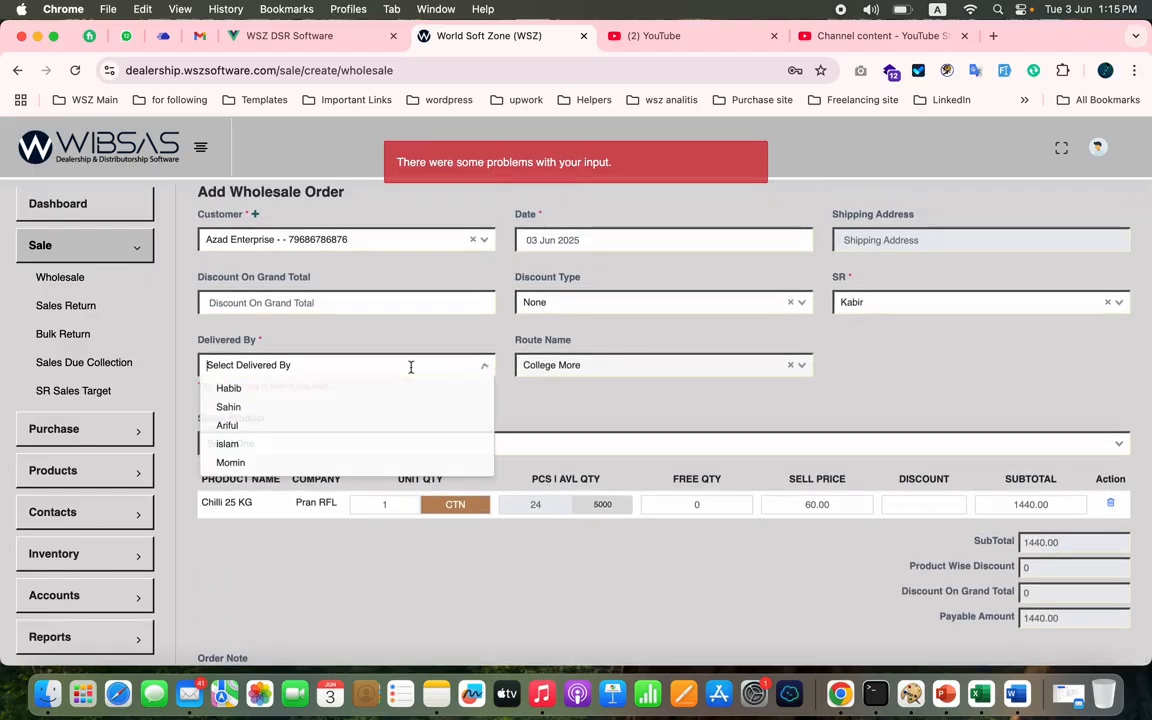
click(340, 407)
scroll(339, 411, down, 4)
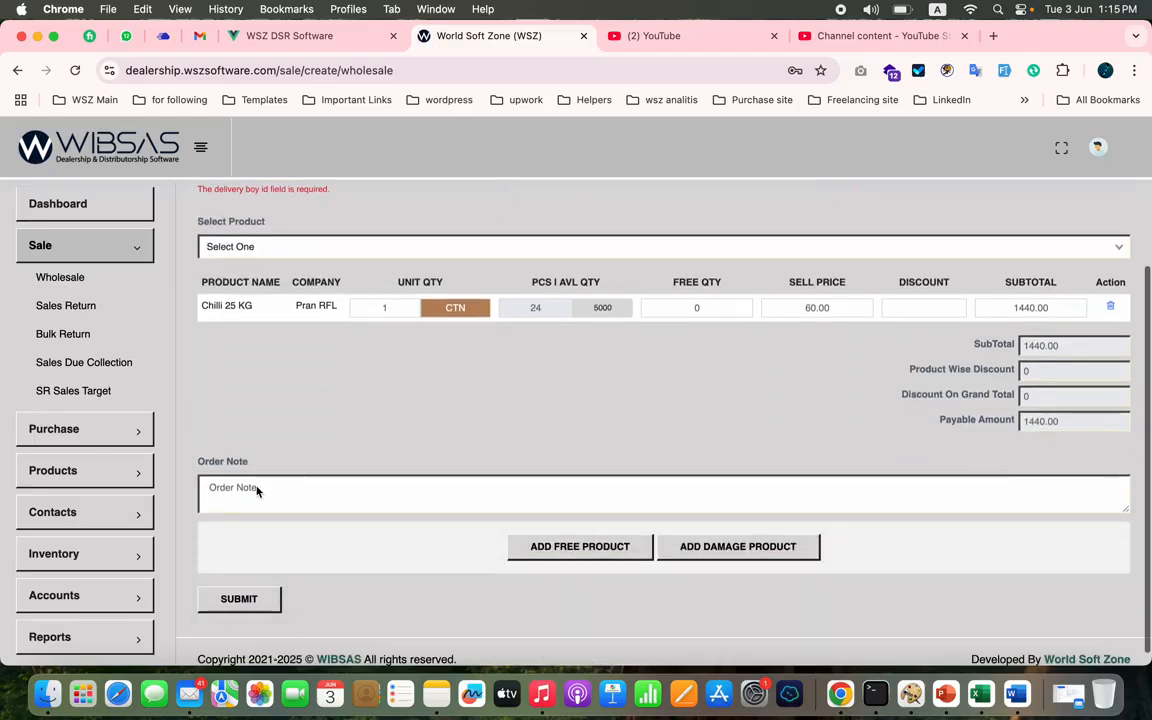
click(236, 599)
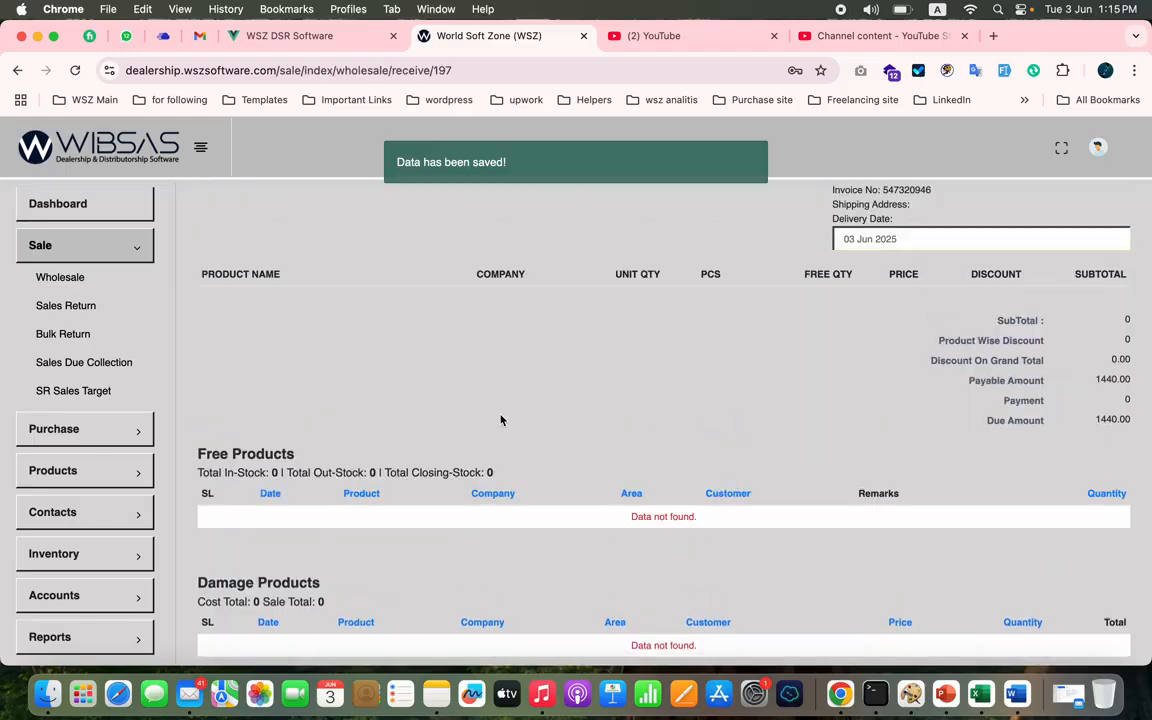
scroll(679, 364, up, 4)
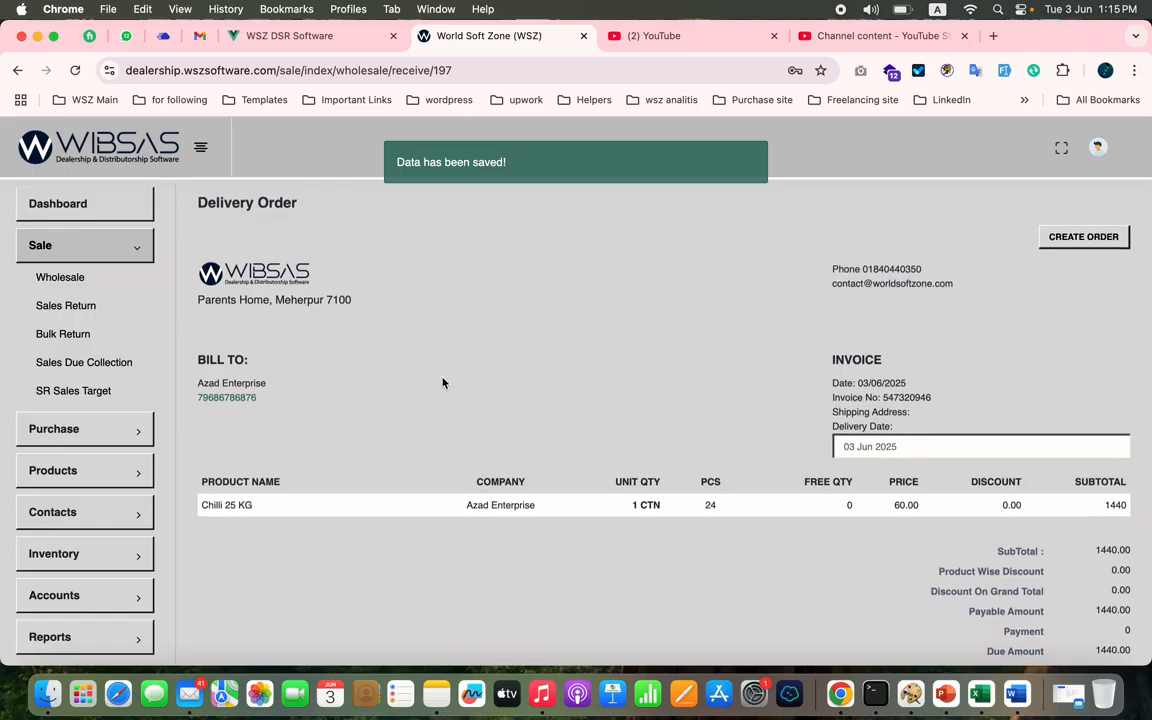
- Open the wholesale list and check the SR recorded for the newest Azad Enterprise order
click(1078, 238)
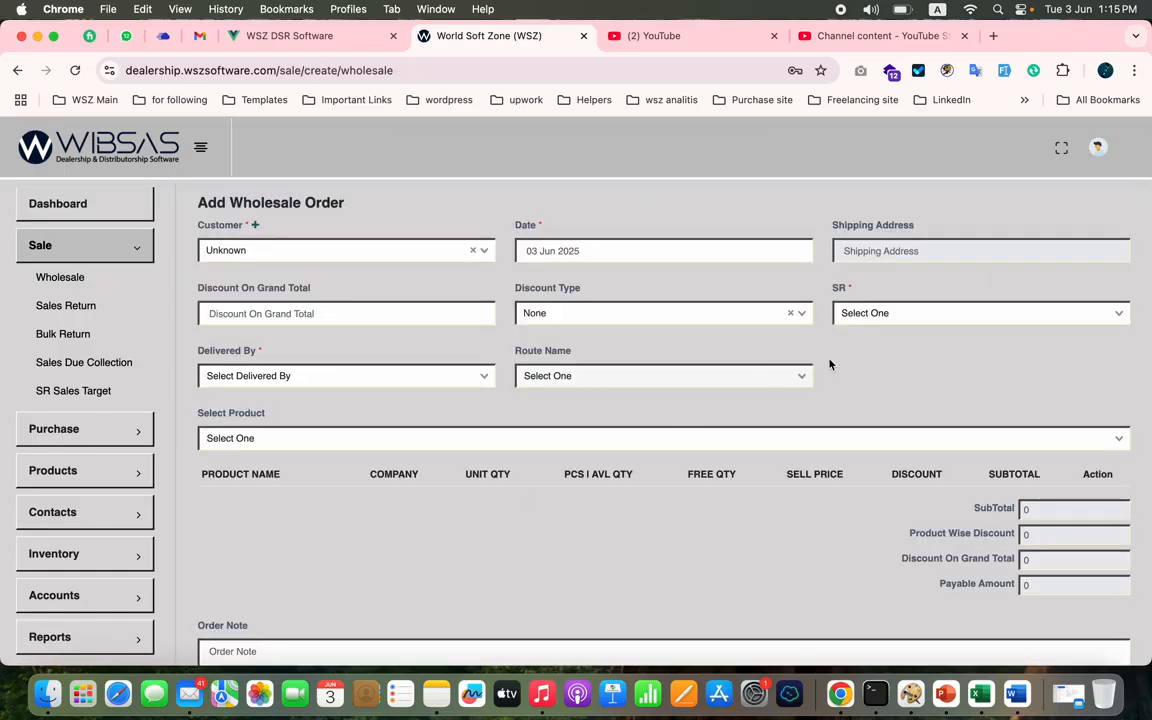
click(905, 316)
click(95, 278)
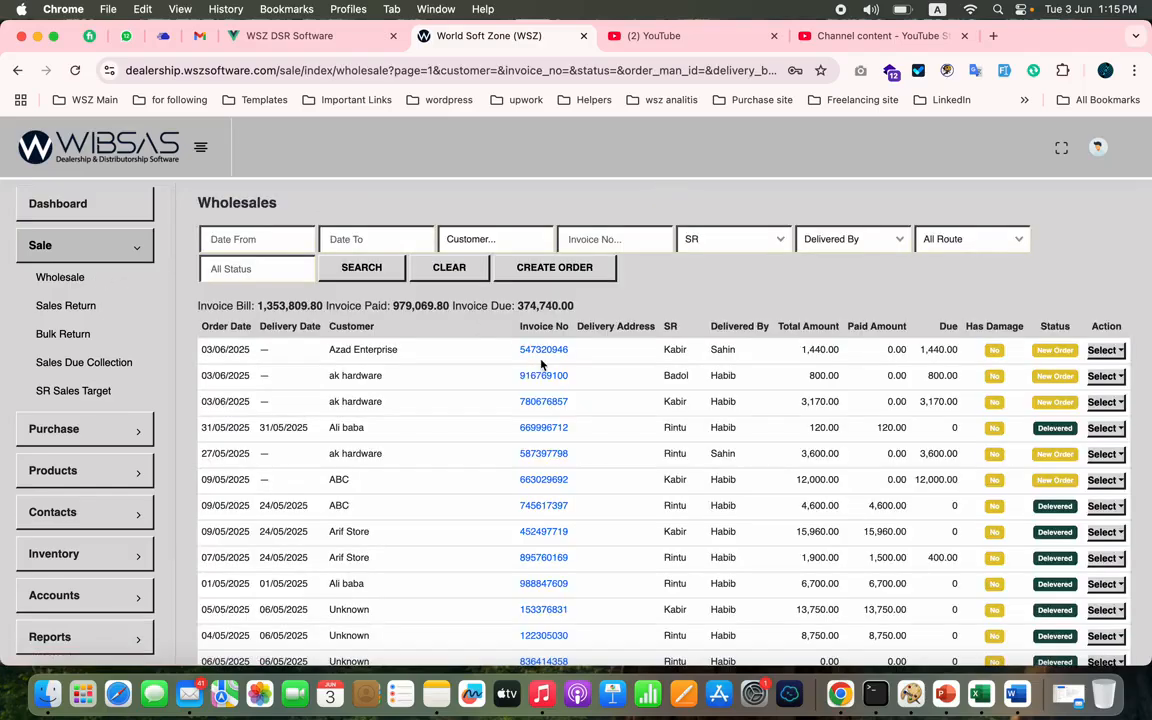
double_click(675, 350)
double_click(673, 350)
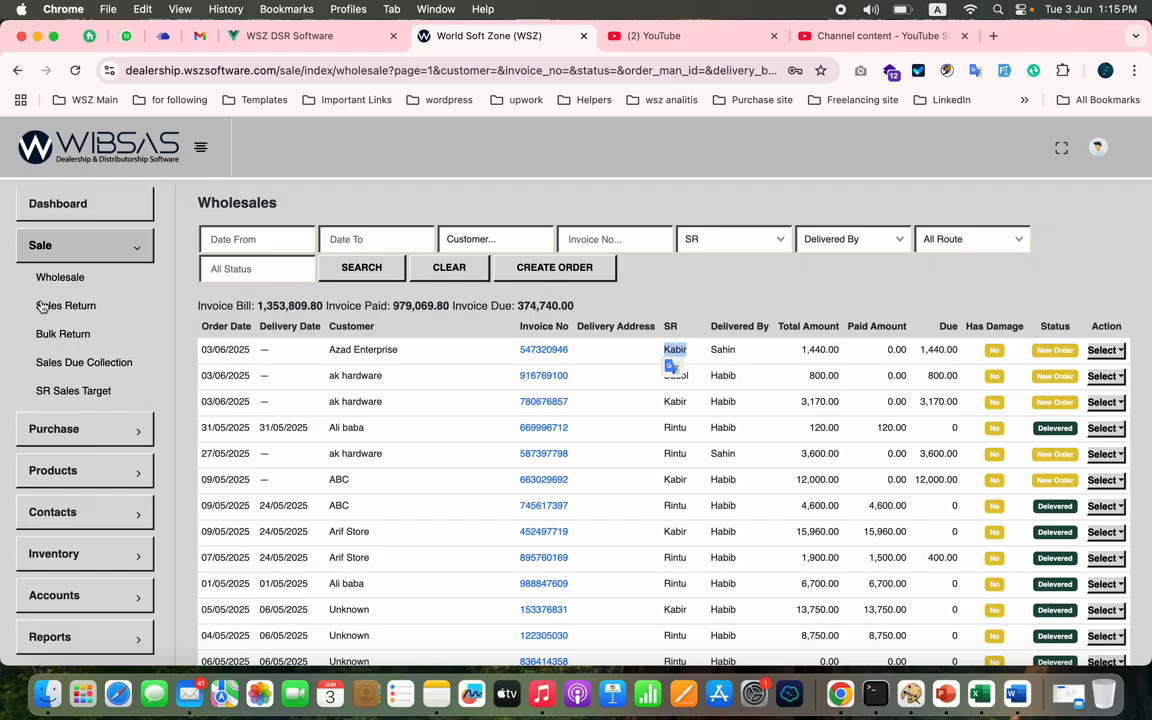
- Start another wholesale order with the first listed SR and add the product All time honey cumb from Pran Food
click(585, 268)
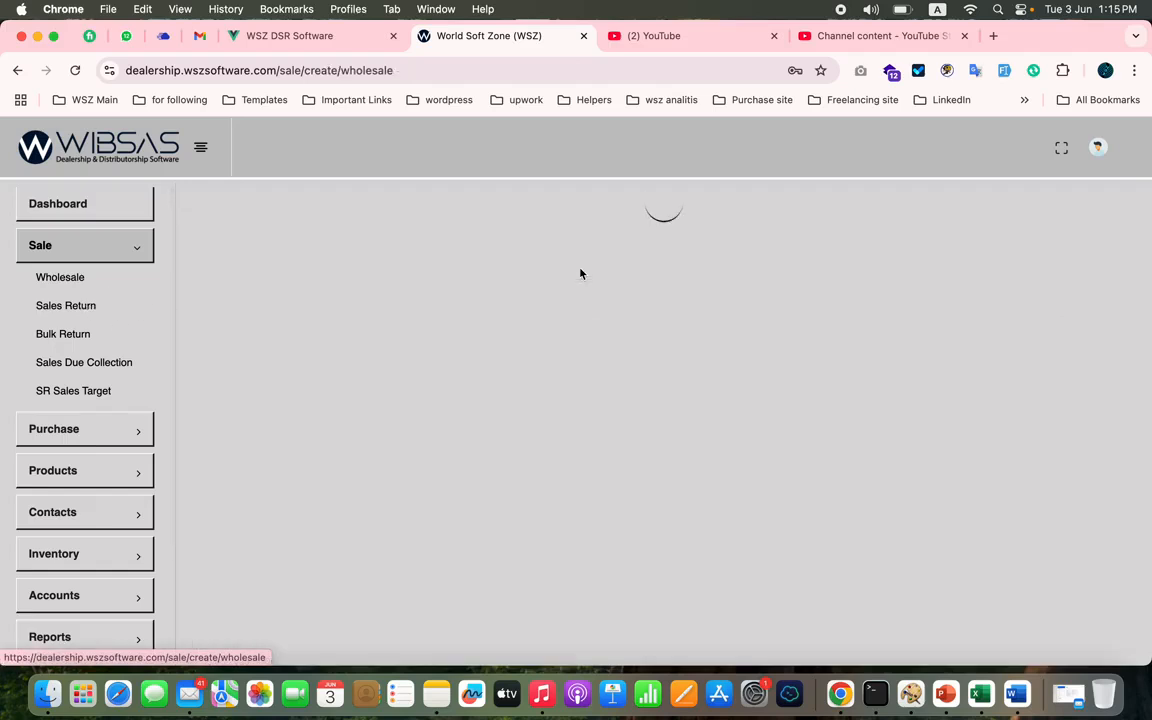
click(902, 315)
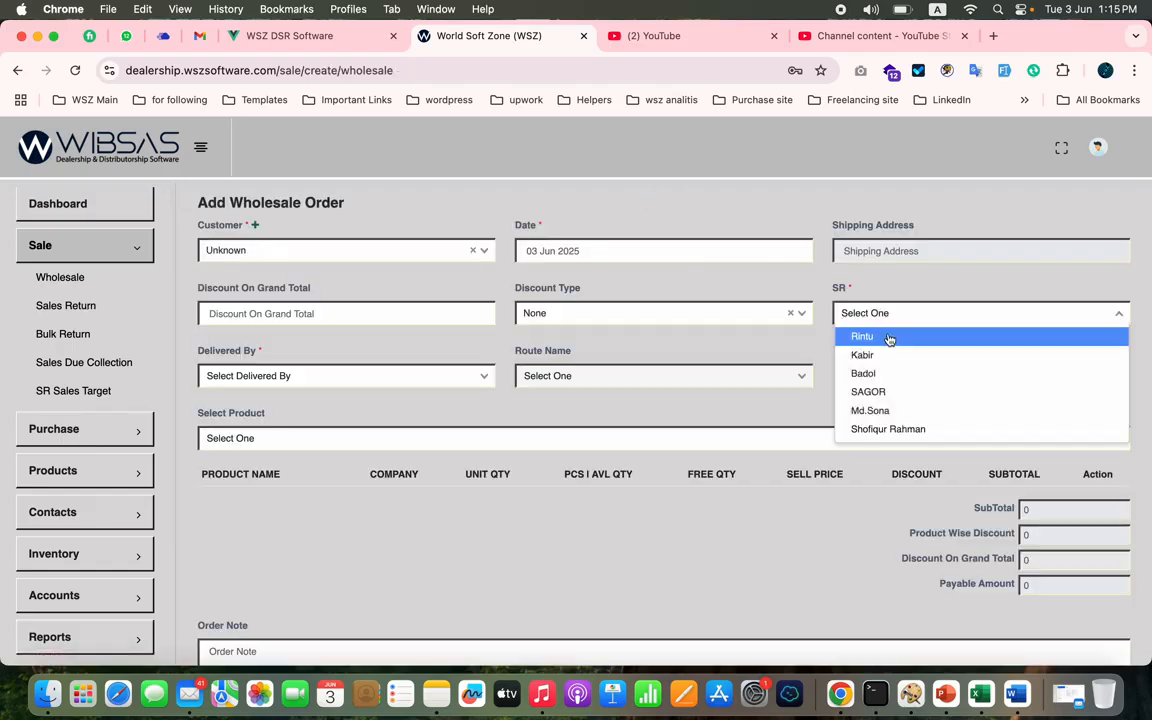
click(886, 336)
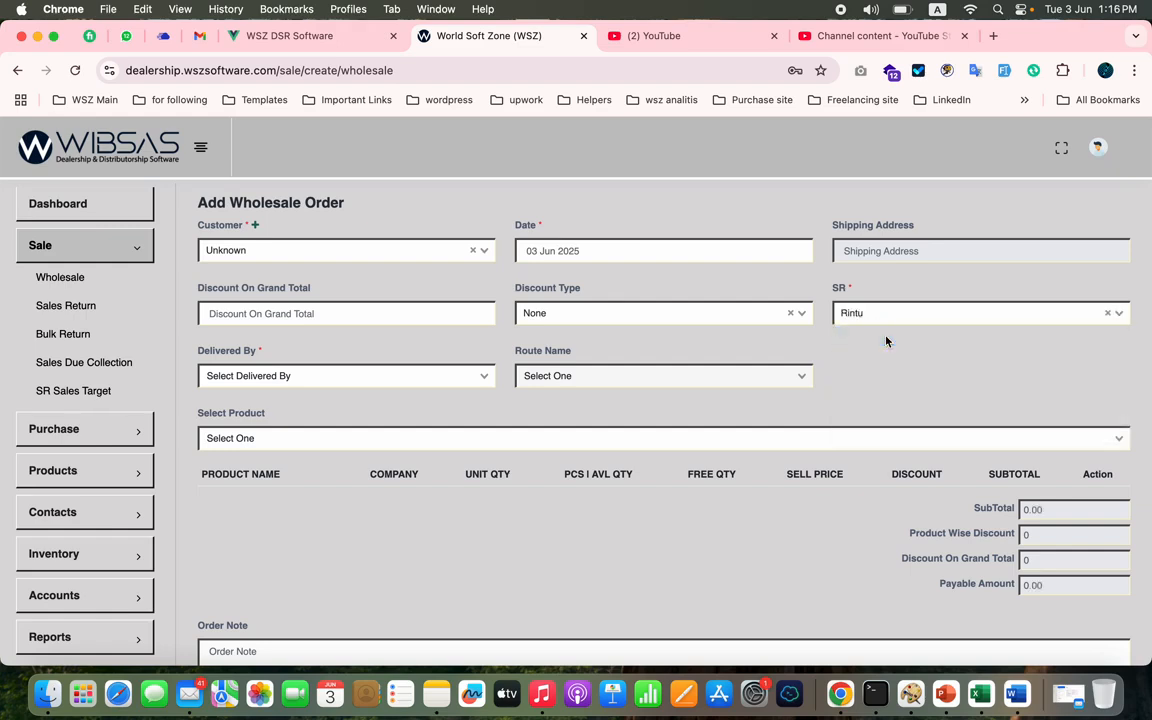
click(401, 434)
text(a)
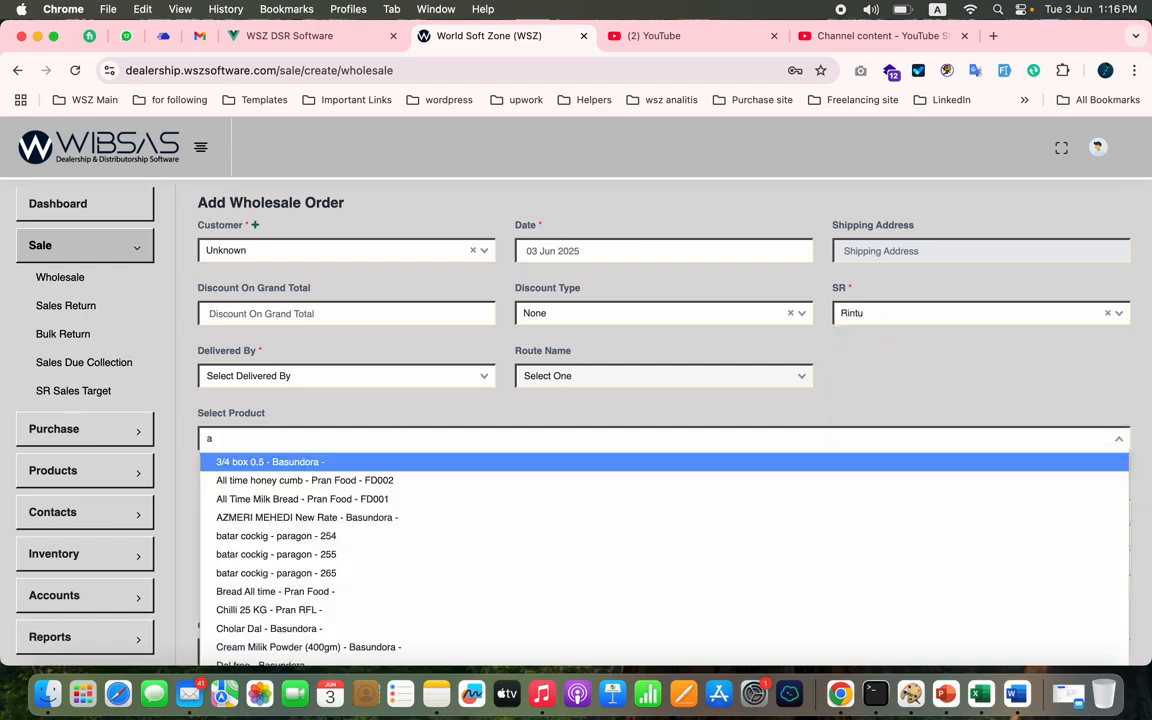
click(347, 481)
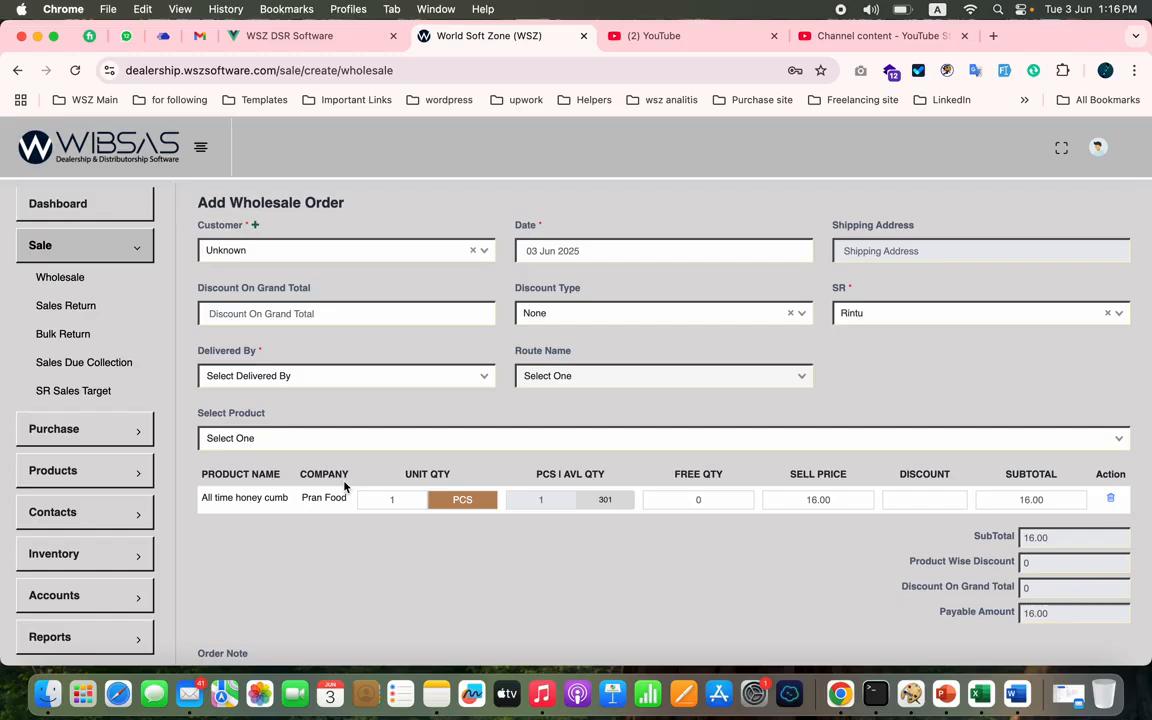
- Set the order's customer to Azad Enterprise and assign the second listed delivery person
click(410, 245)
text(az)
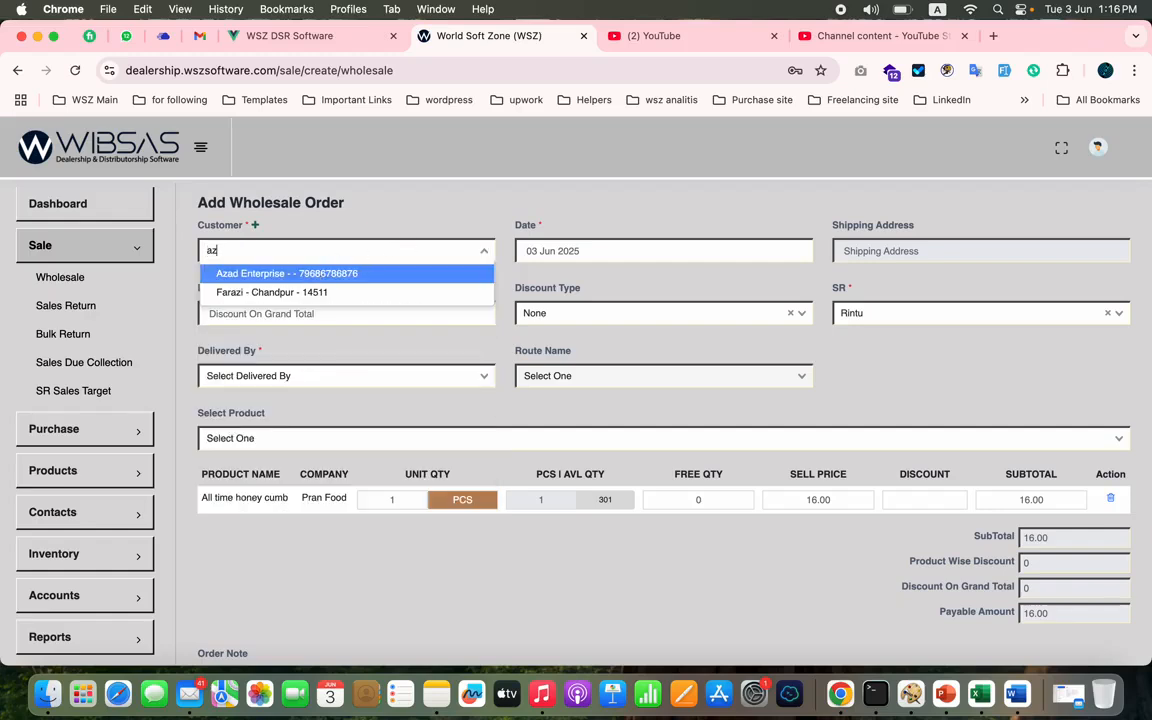
click(322, 273)
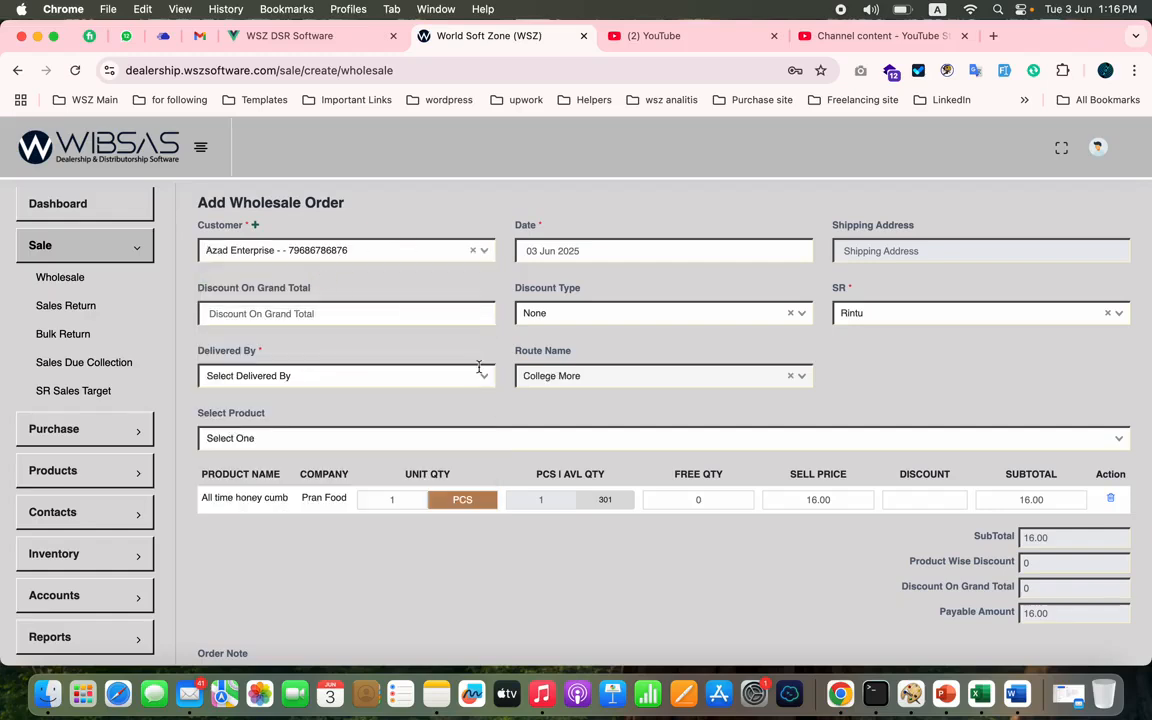
click(430, 382)
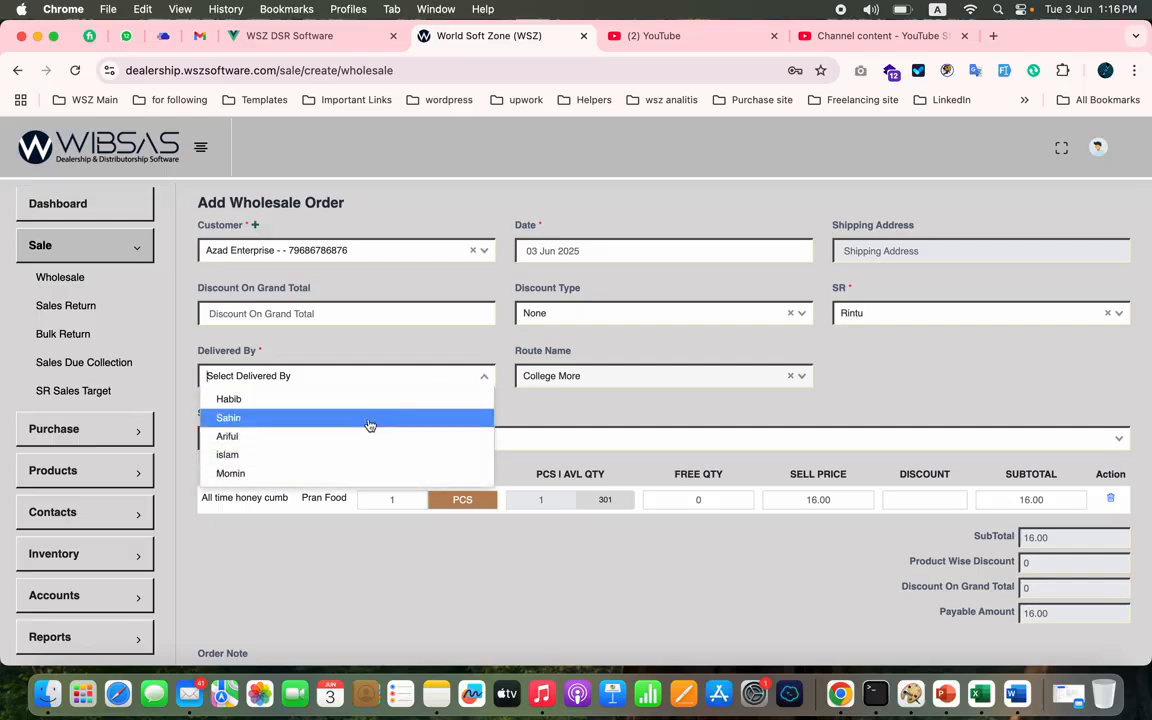
click(383, 402)
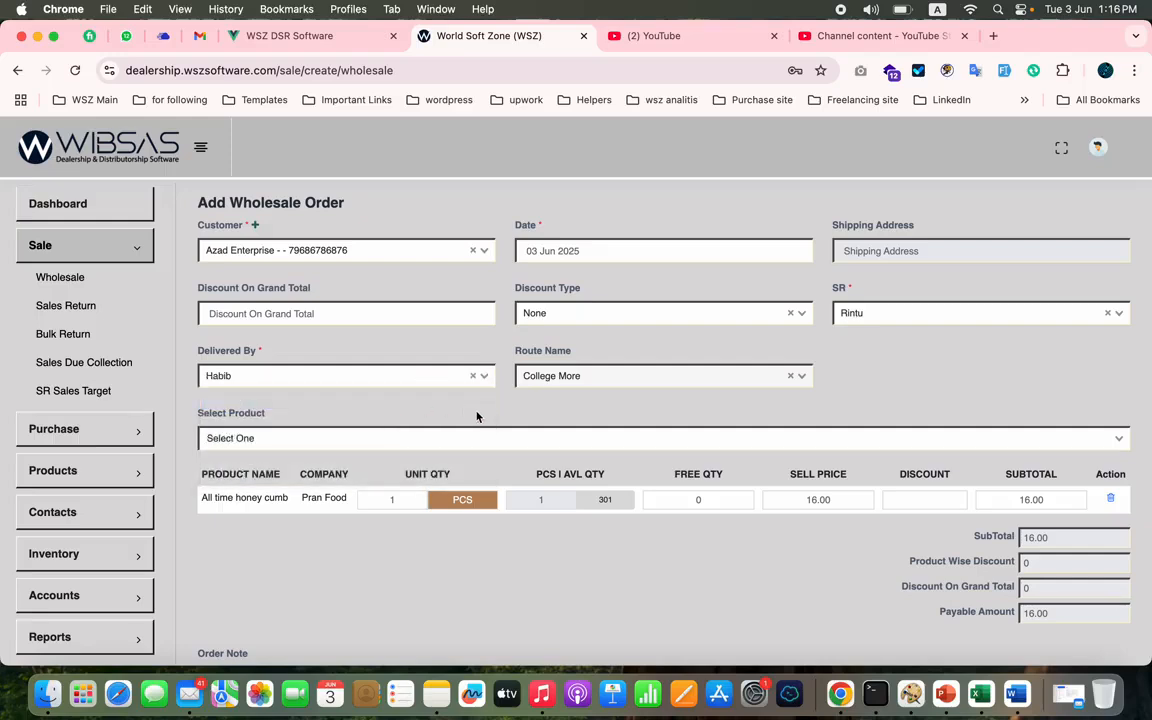
click(444, 375)
click(365, 418)
- Set the All time honey cumb quantity to 15 PCS and submit the wholesale order
scroll(494, 411, down, 3)
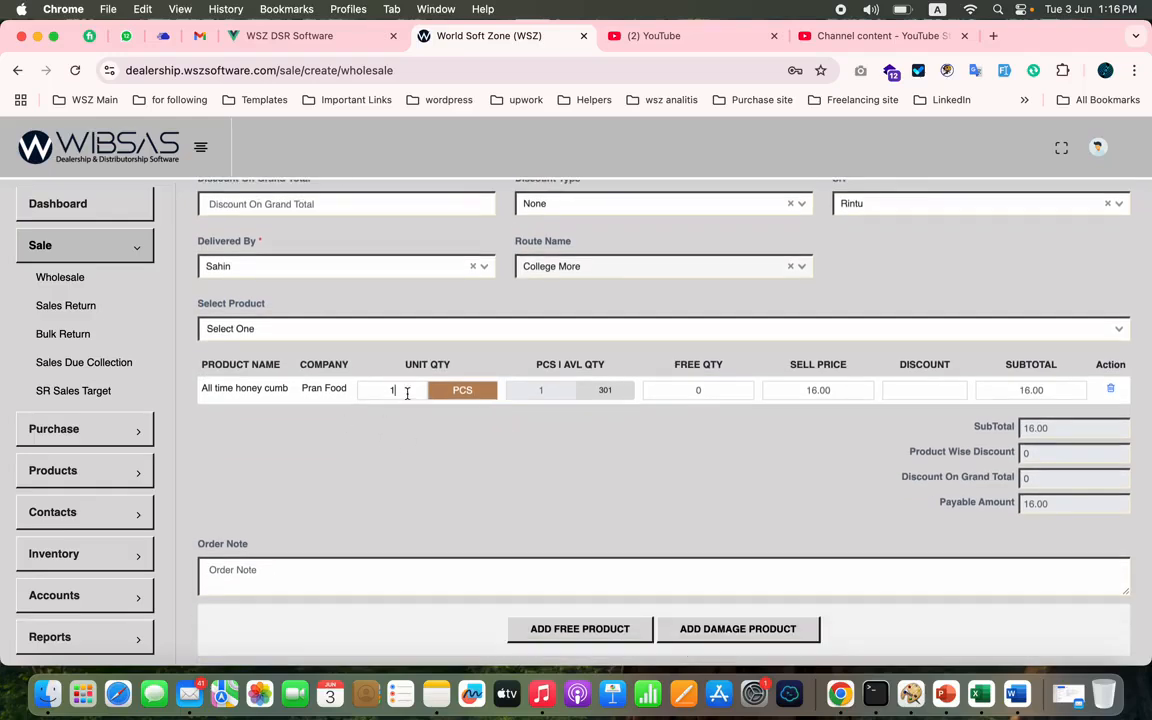
text(5)
scroll(385, 453, down, 2)
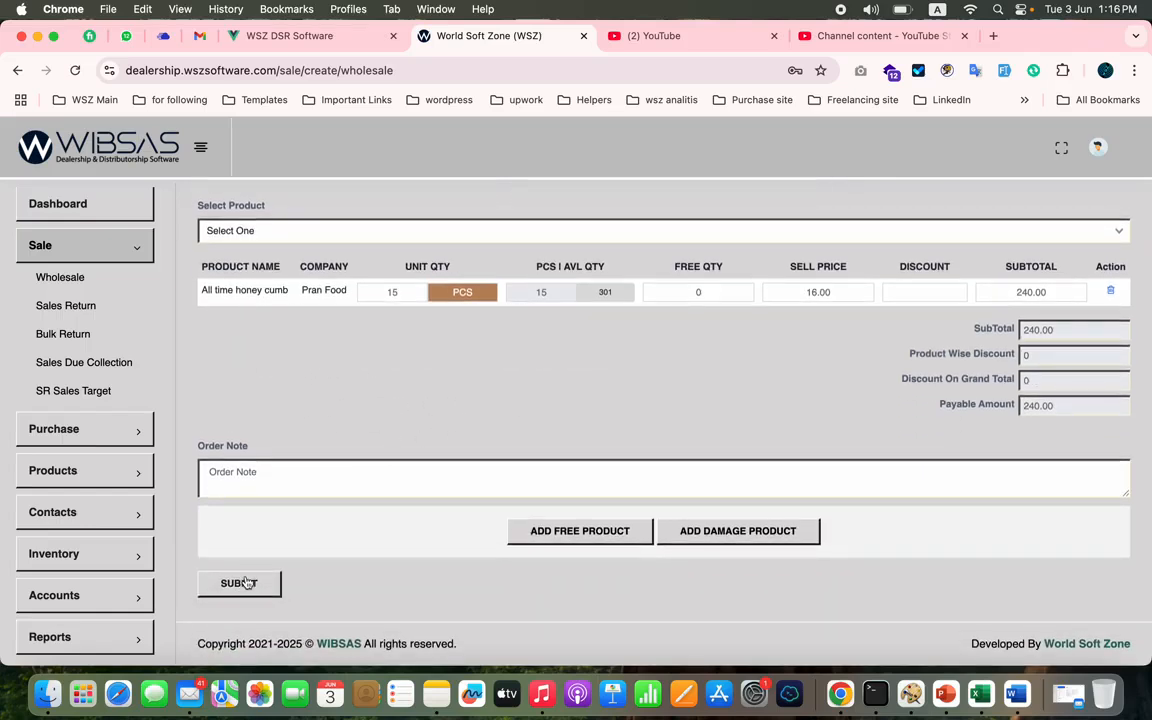
click(245, 583)
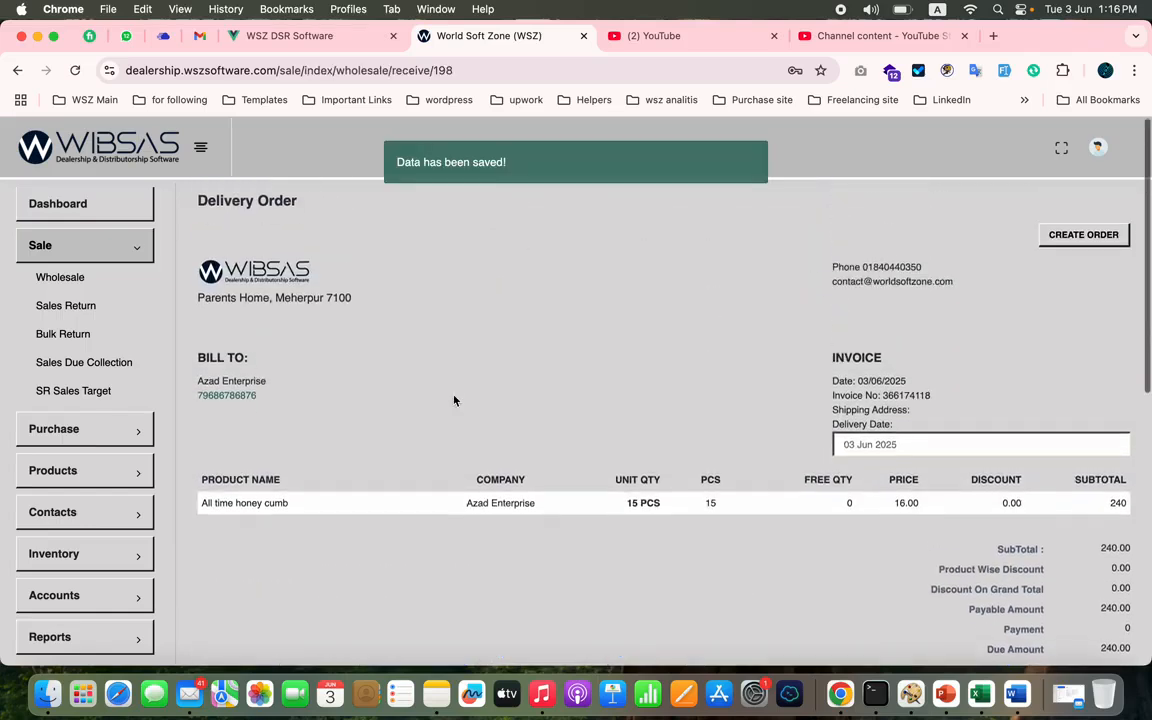
- Open the wholesale list, then bring up the All Wholesale report from the wholesale reports
click(80, 279)
scroll(80, 450, down, 3)
click(100, 485)
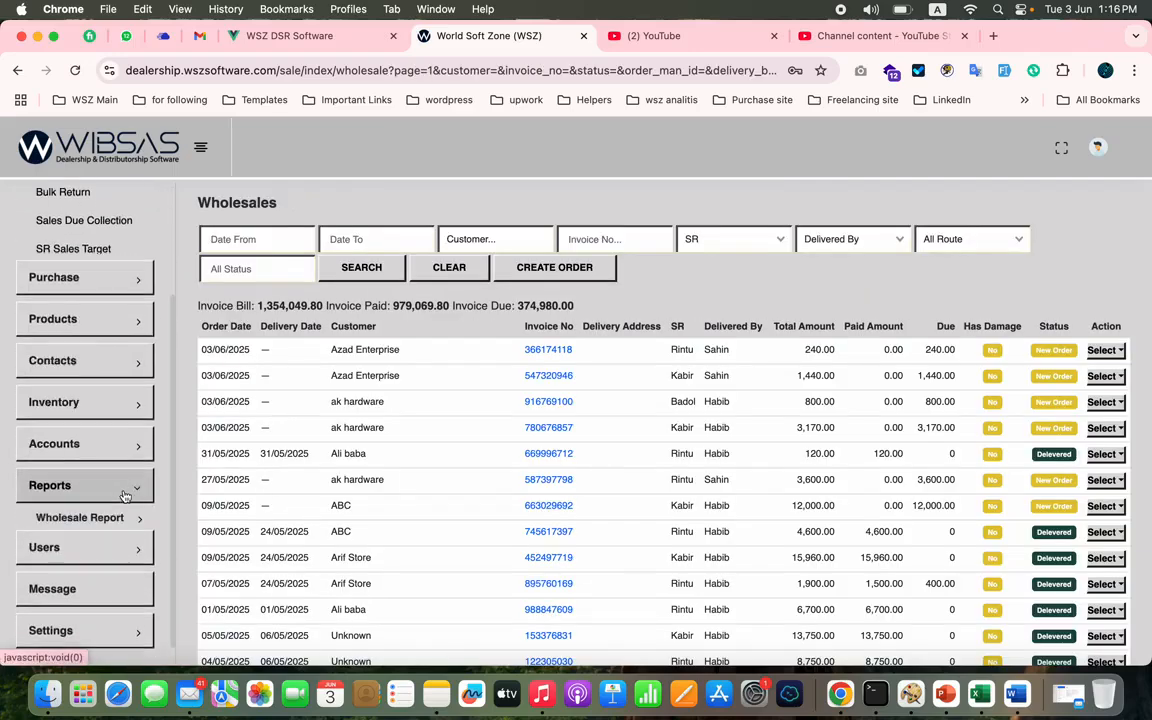
scroll(103, 460, down, 3)
click(120, 390)
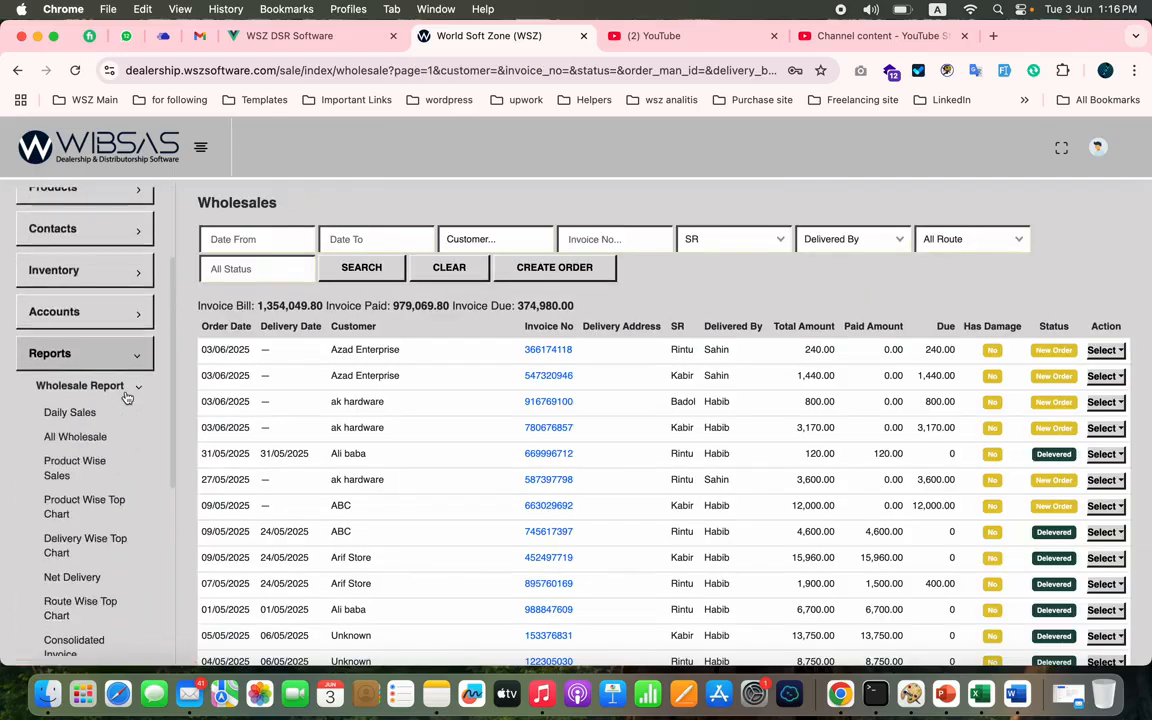
click(78, 441)
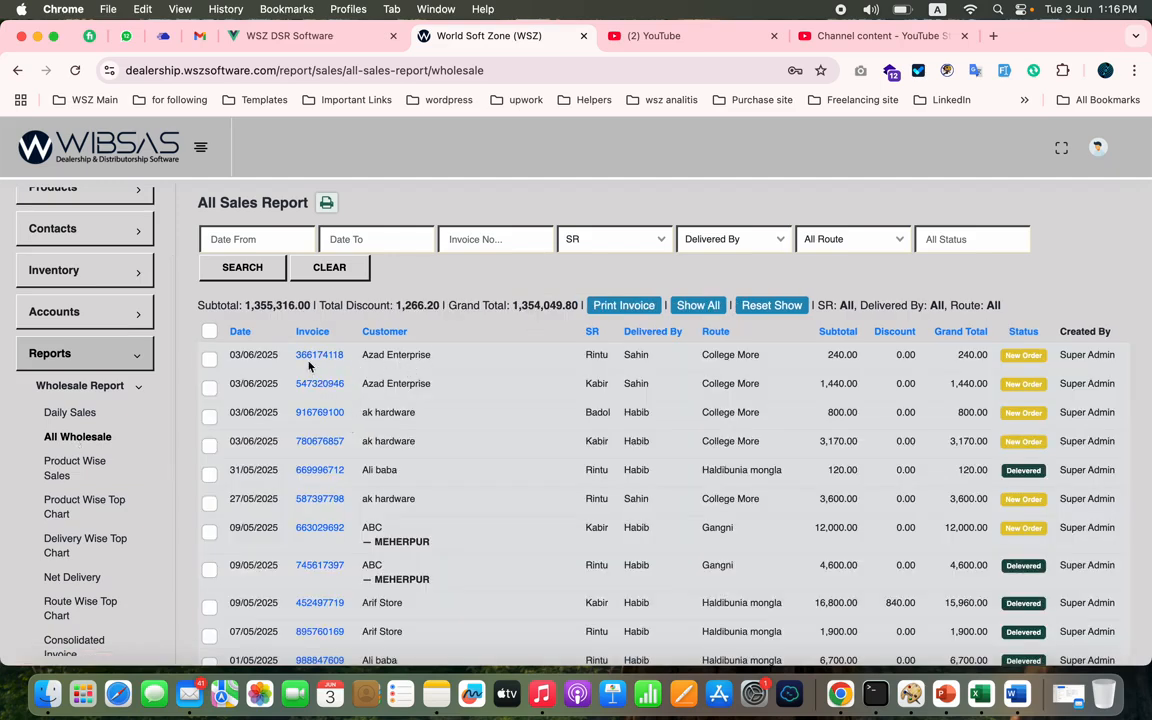
- Check the SR and customer of the two newest Azad Enterprise orders and open the newest order's invoice
double_click(596, 357)
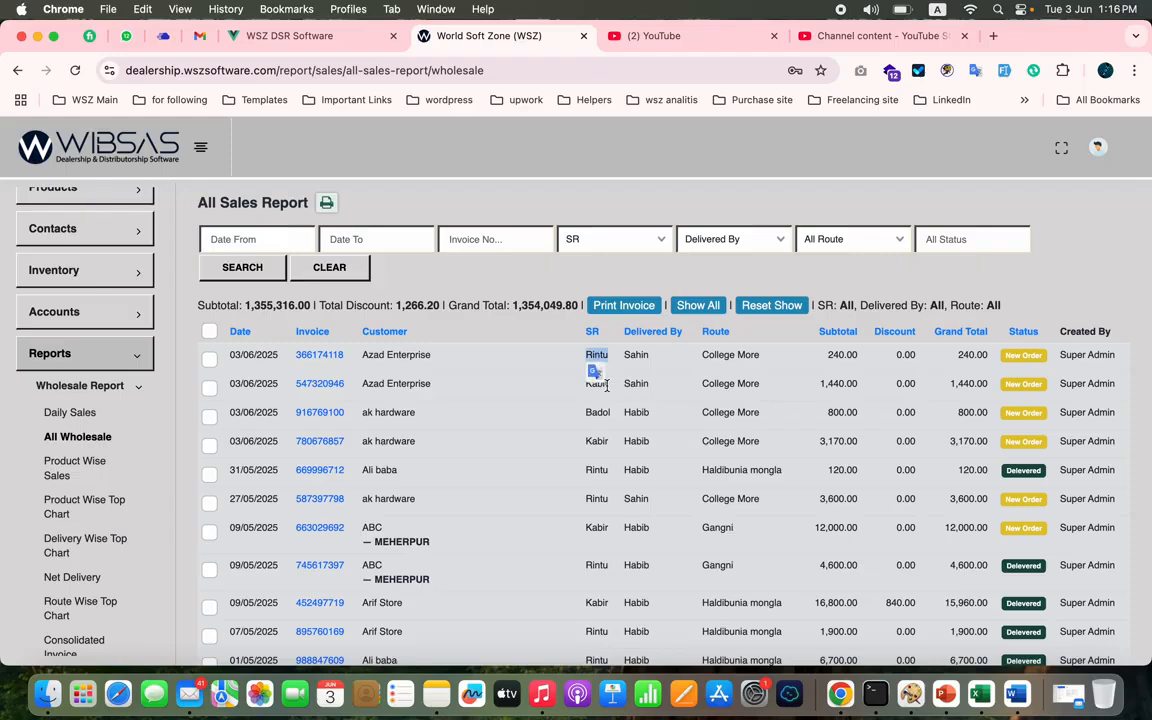
double_click(374, 356)
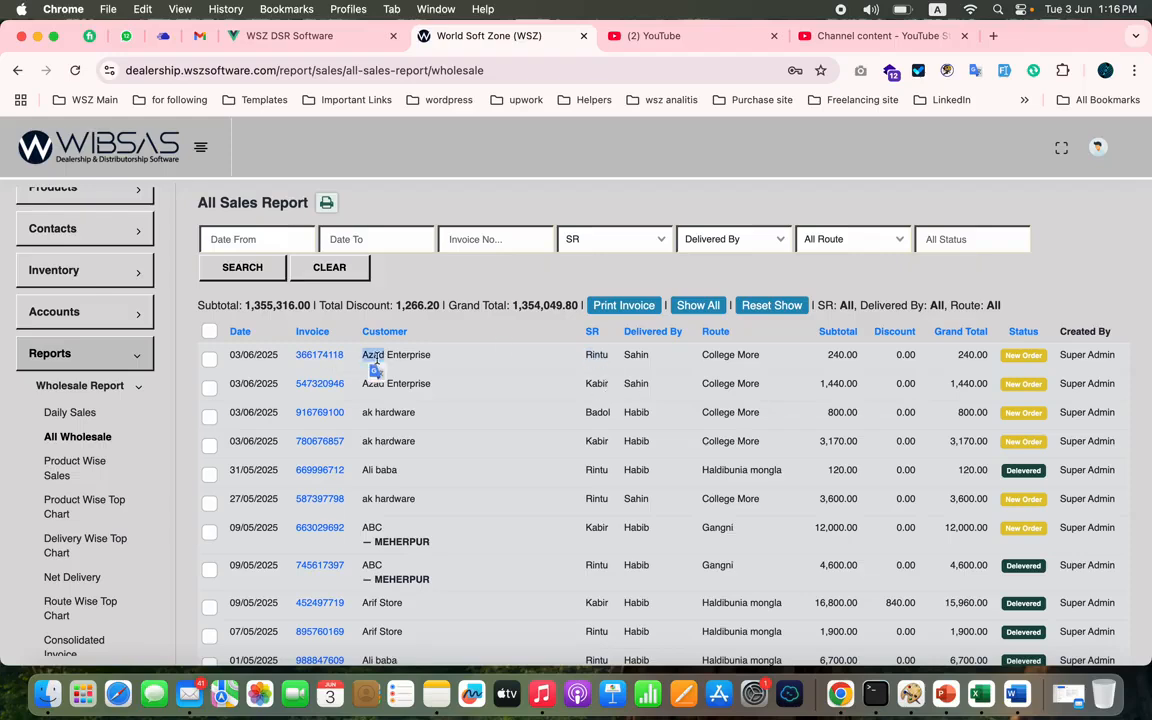
triple_click(376, 358)
double_click(395, 386)
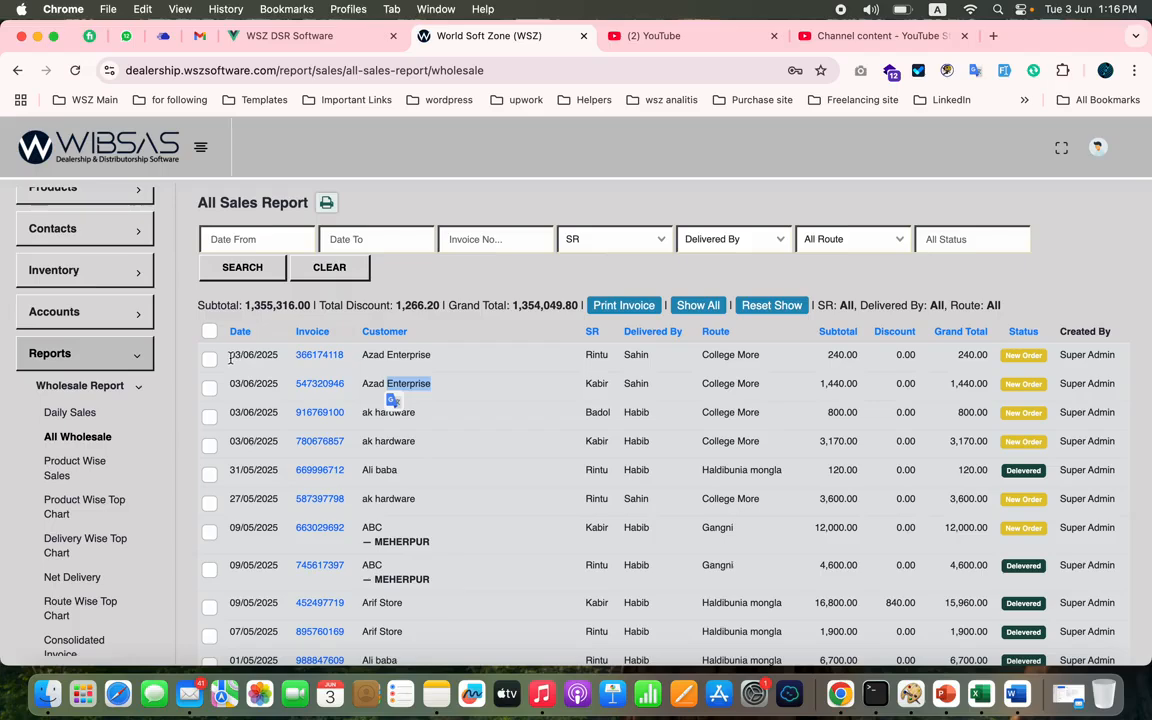
click(321, 355)
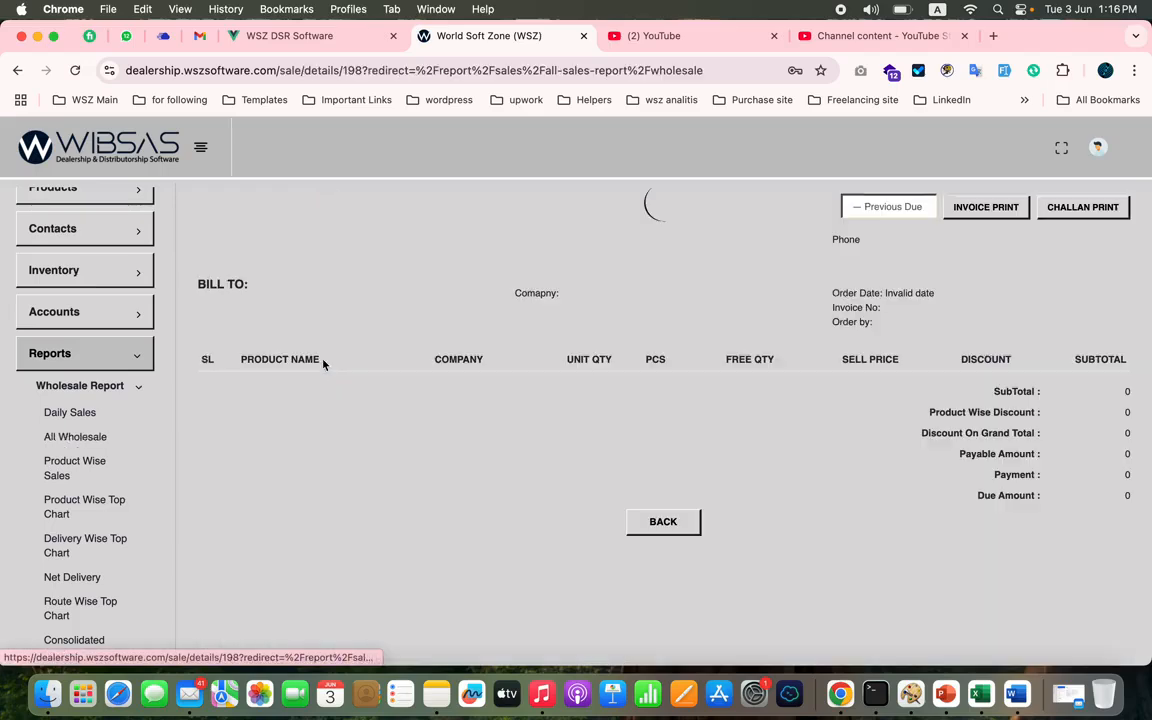
- Return to the All Wholesale report, select both Azad Enterprise orders and view their printable invoices together
click(90, 436)
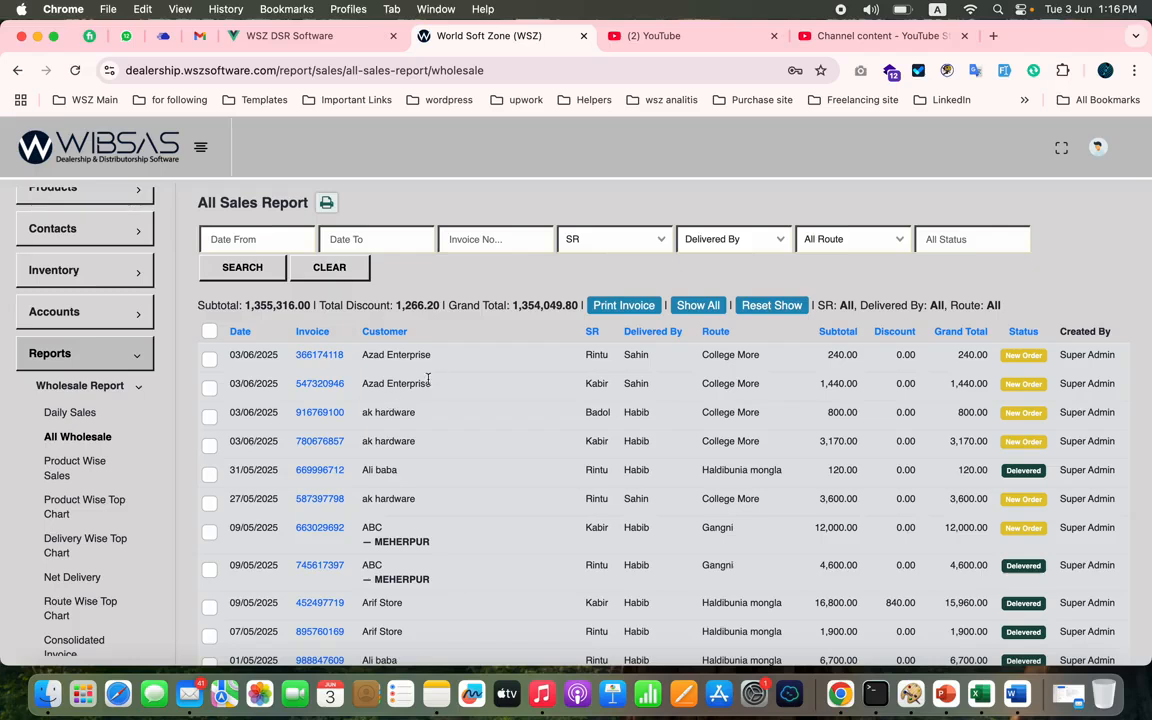
click(209, 359)
click(209, 389)
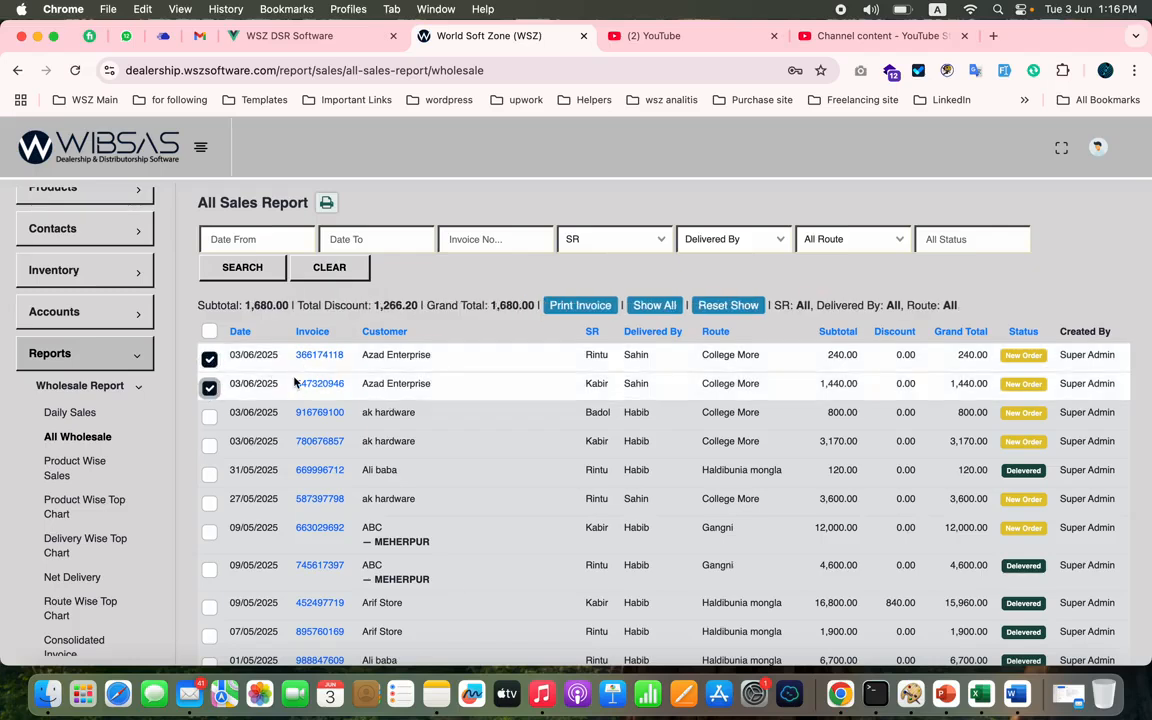
click(583, 305)
scroll(585, 309, down, 4)
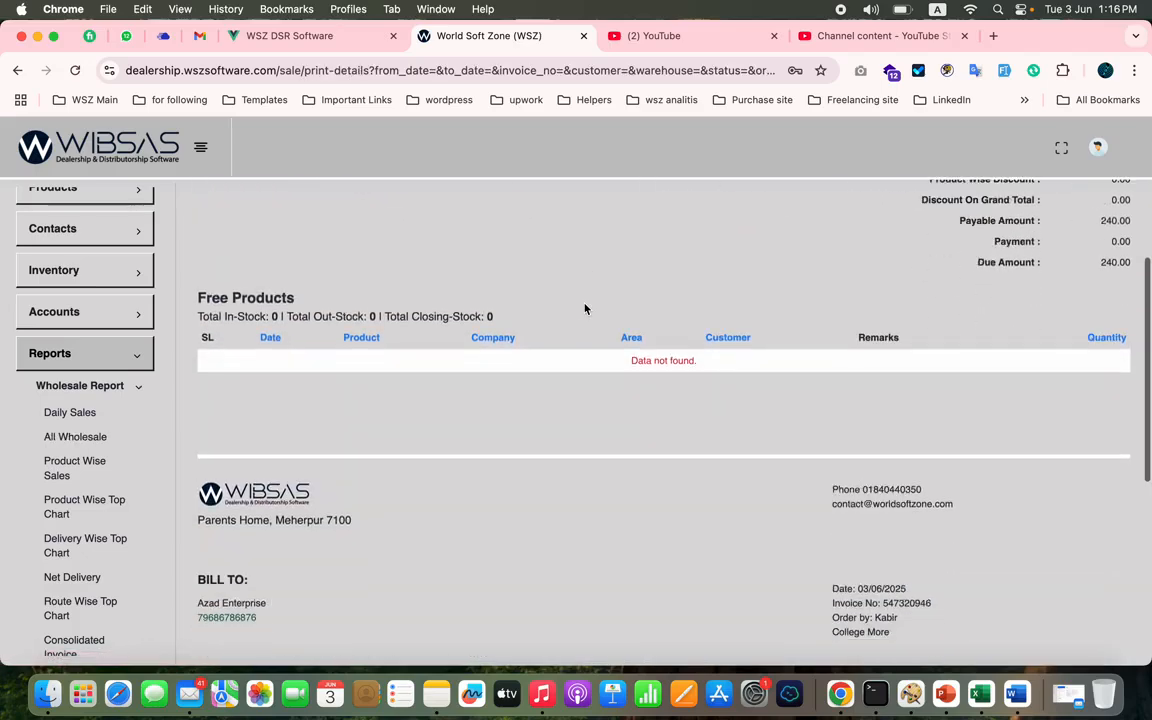
scroll(585, 309, up, 4)
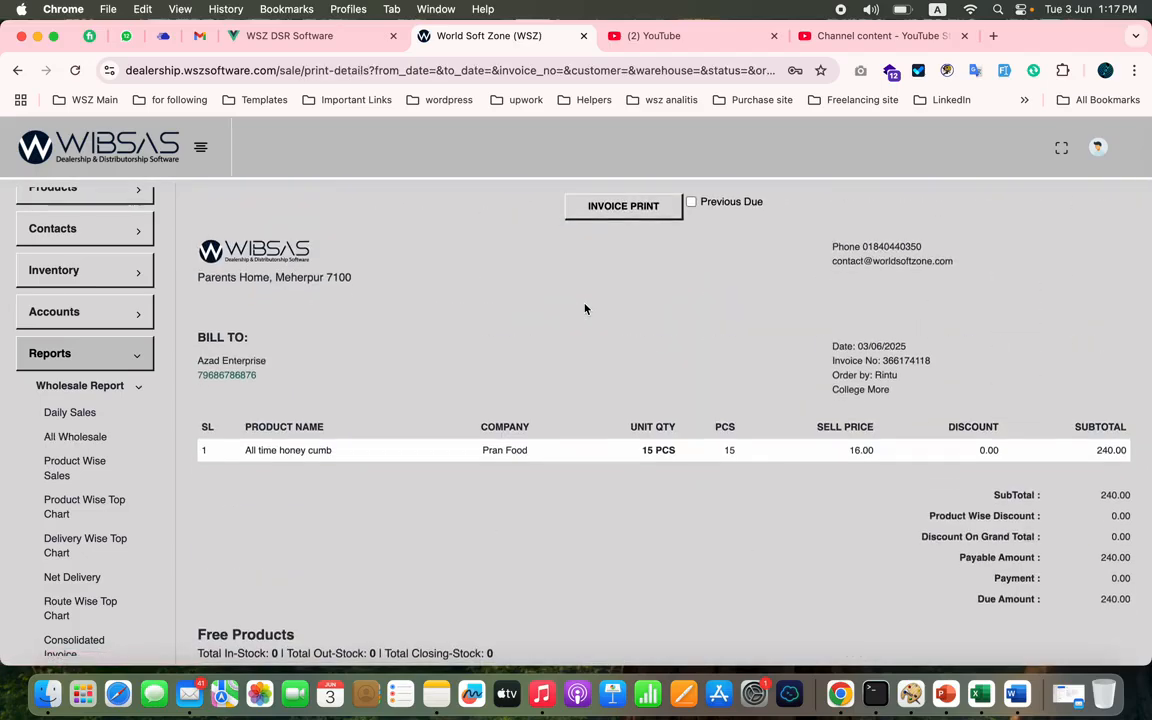
- Turn Previous Due on to check its amount, turn it off again and review both Azad Enterprise invoices
click(690, 203)
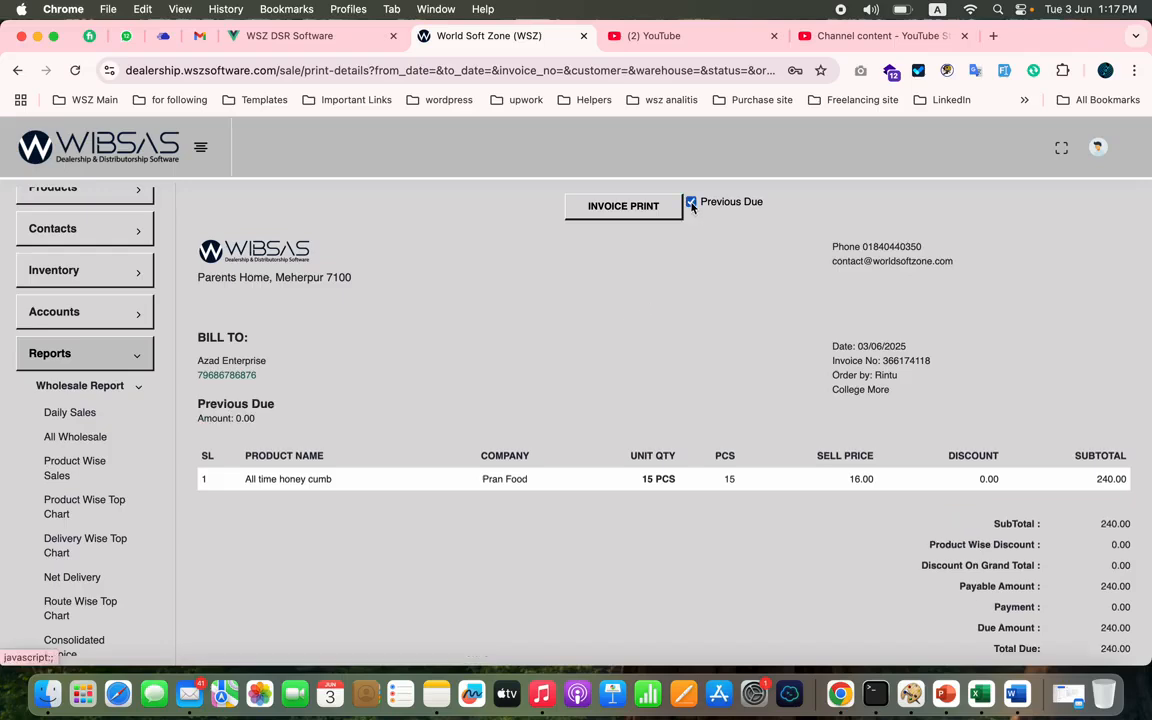
double_click(248, 418)
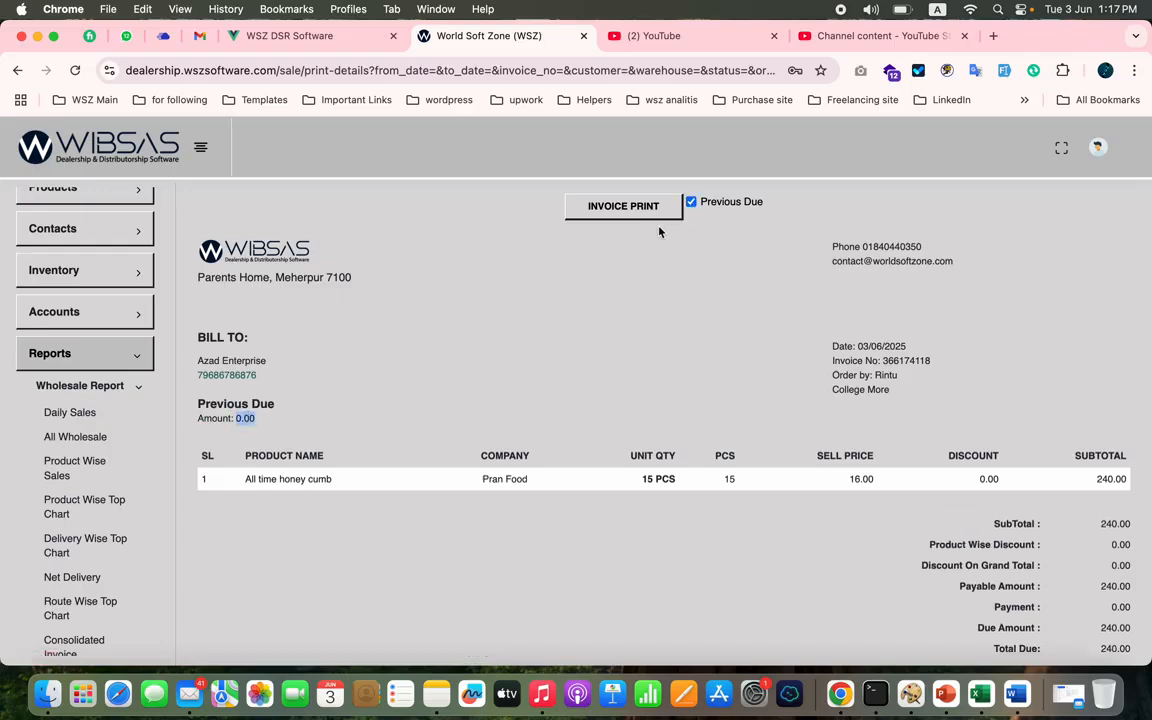
click(691, 203)
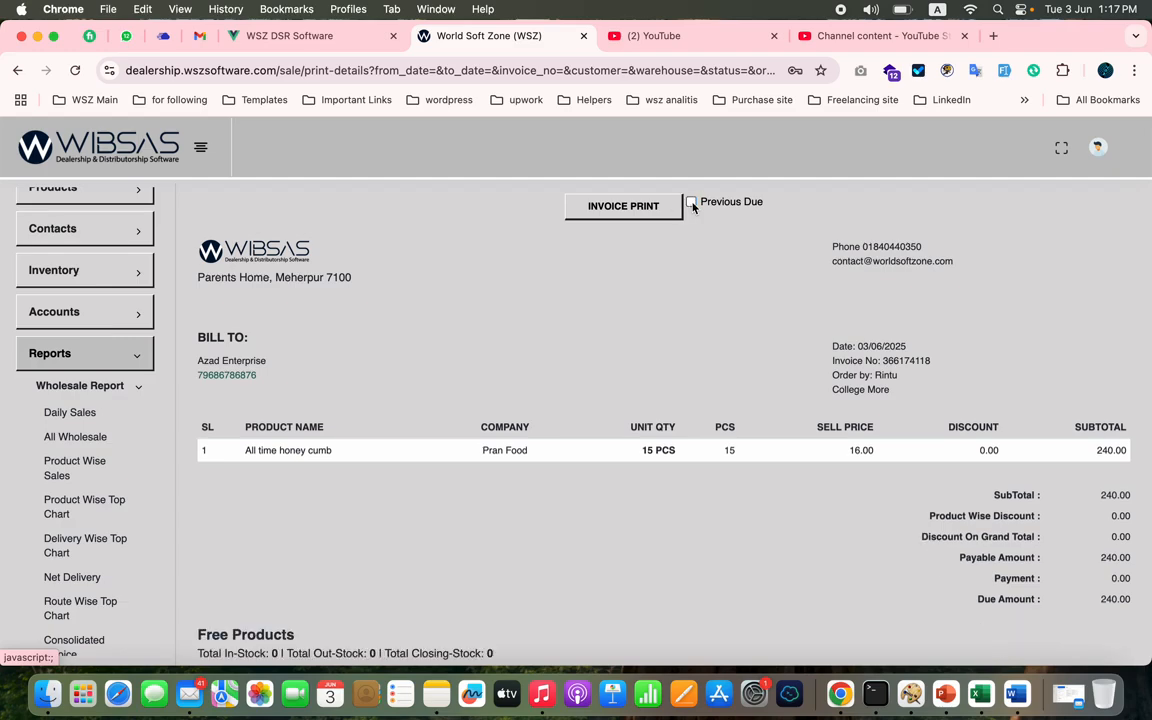
scroll(576, 382, down, 10)
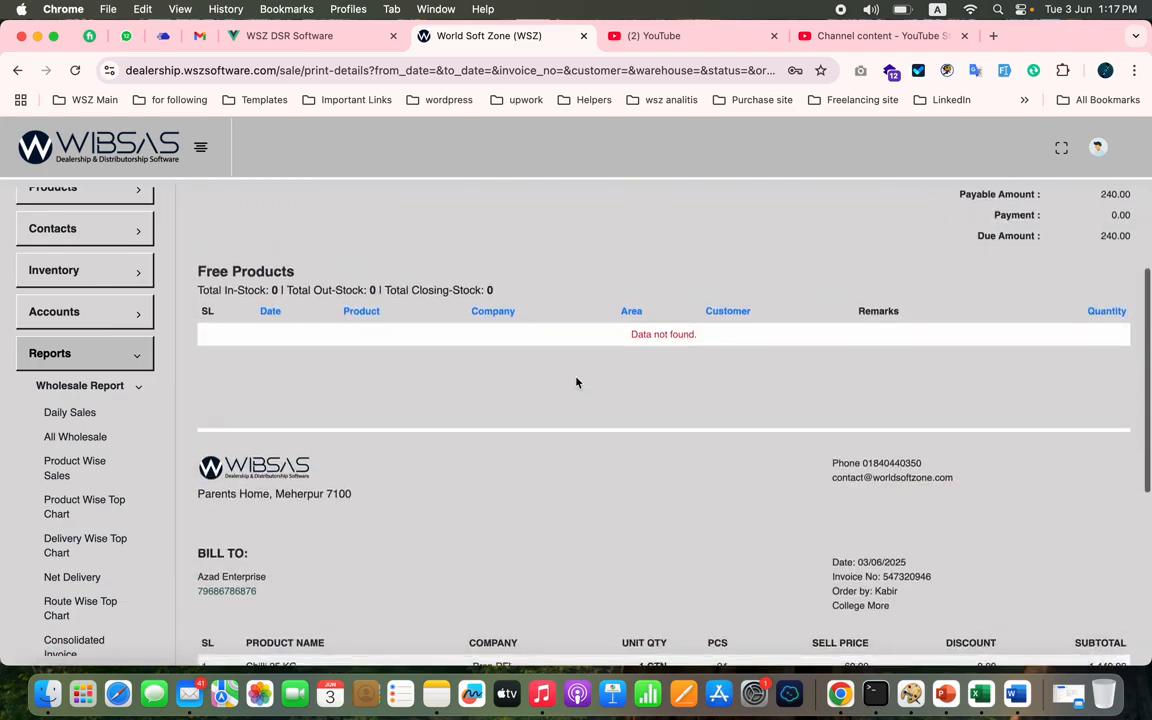
scroll(576, 382, down, 10)
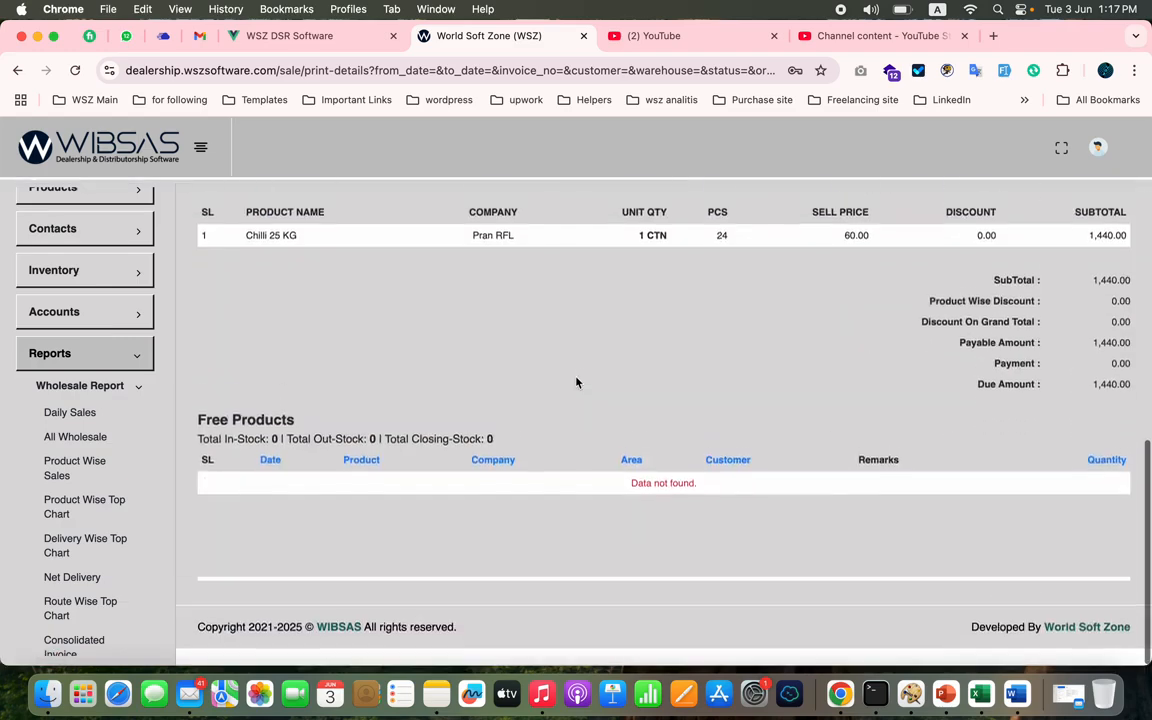
- Go back to the All Wholesale report and check the customer on the newest order
click(100, 437)
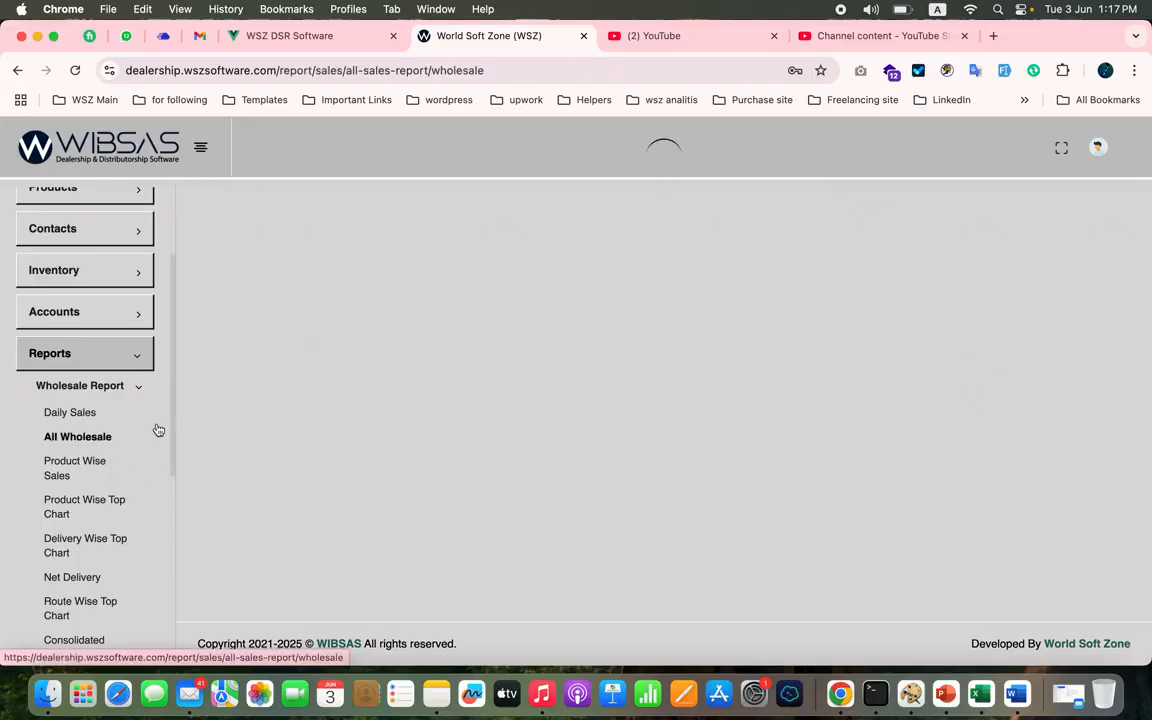
scroll(393, 406, up, 10)
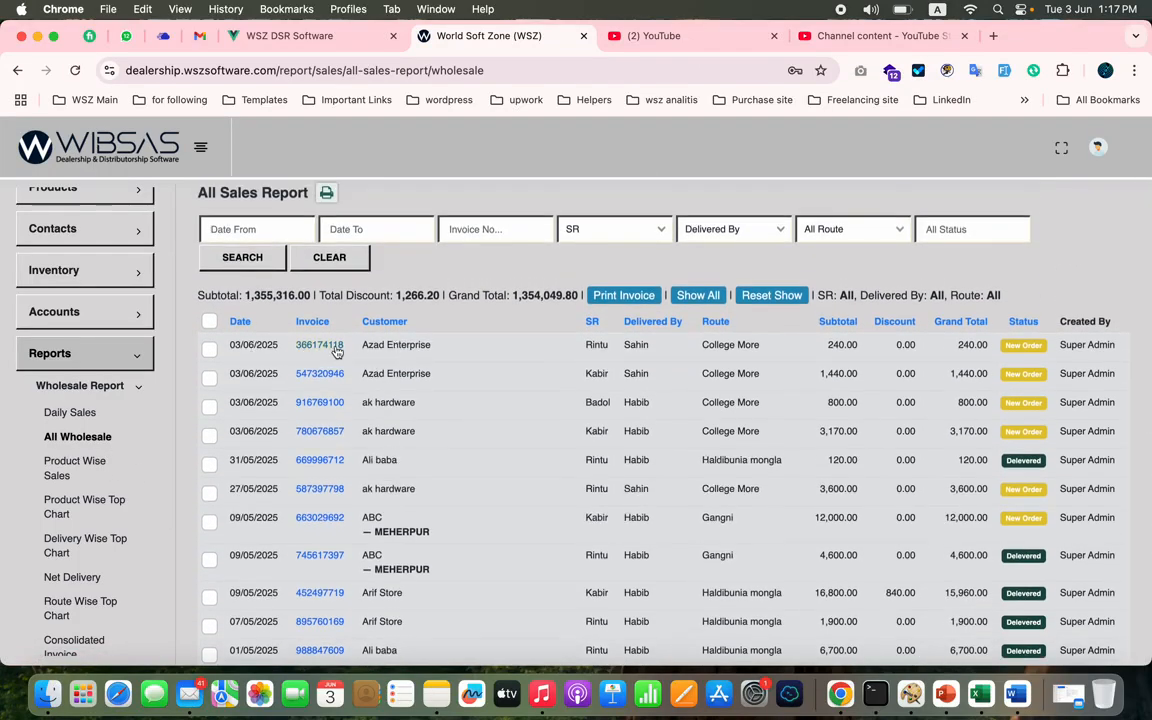
double_click(408, 345)
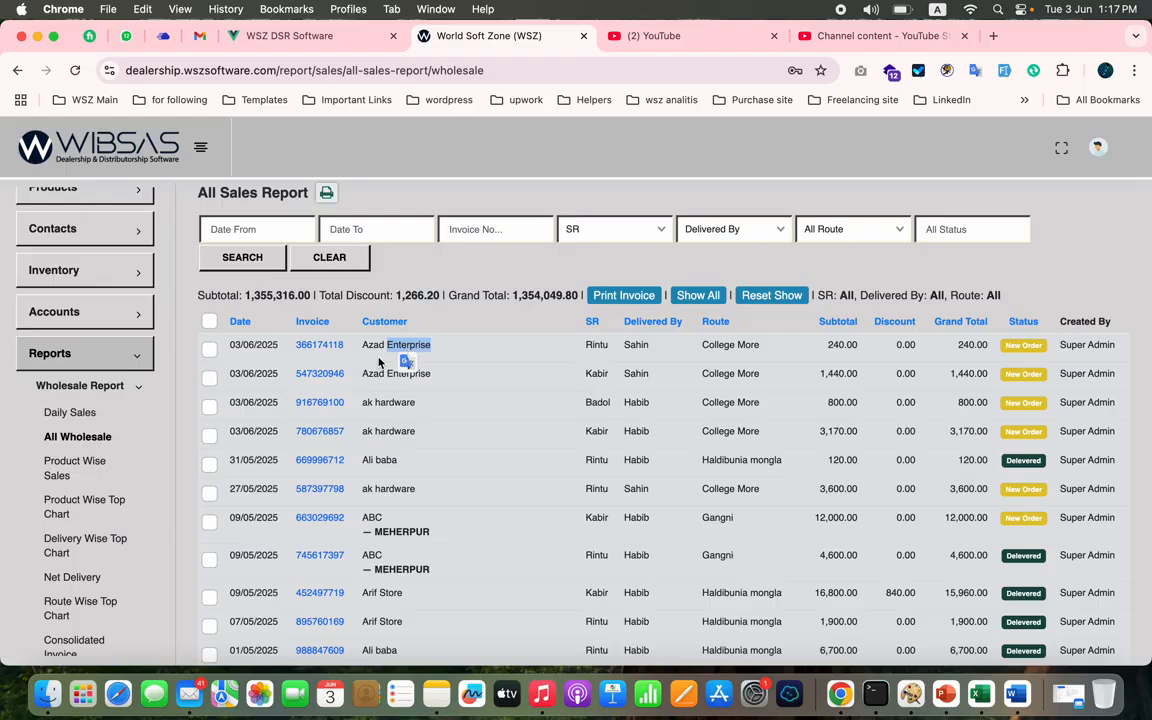
- Open the Consolidated Invoice report, select the Azad Enterprise row and view its combined printable invoice
scroll(62, 555, down, 2)
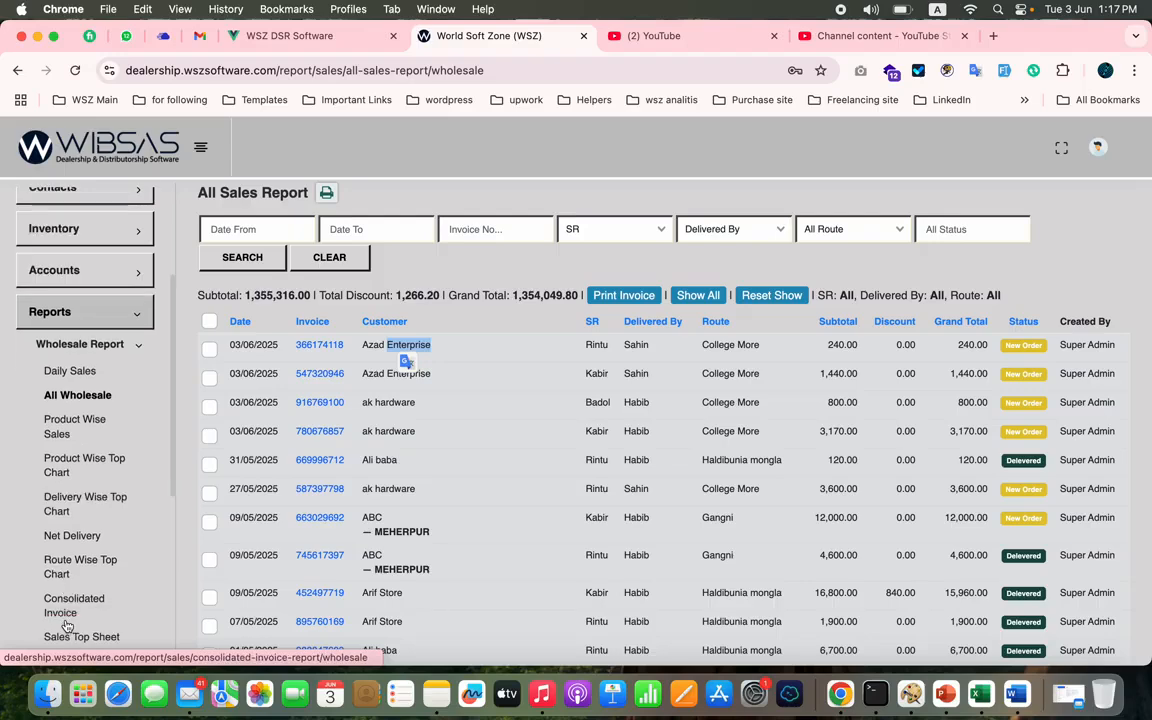
click(80, 613)
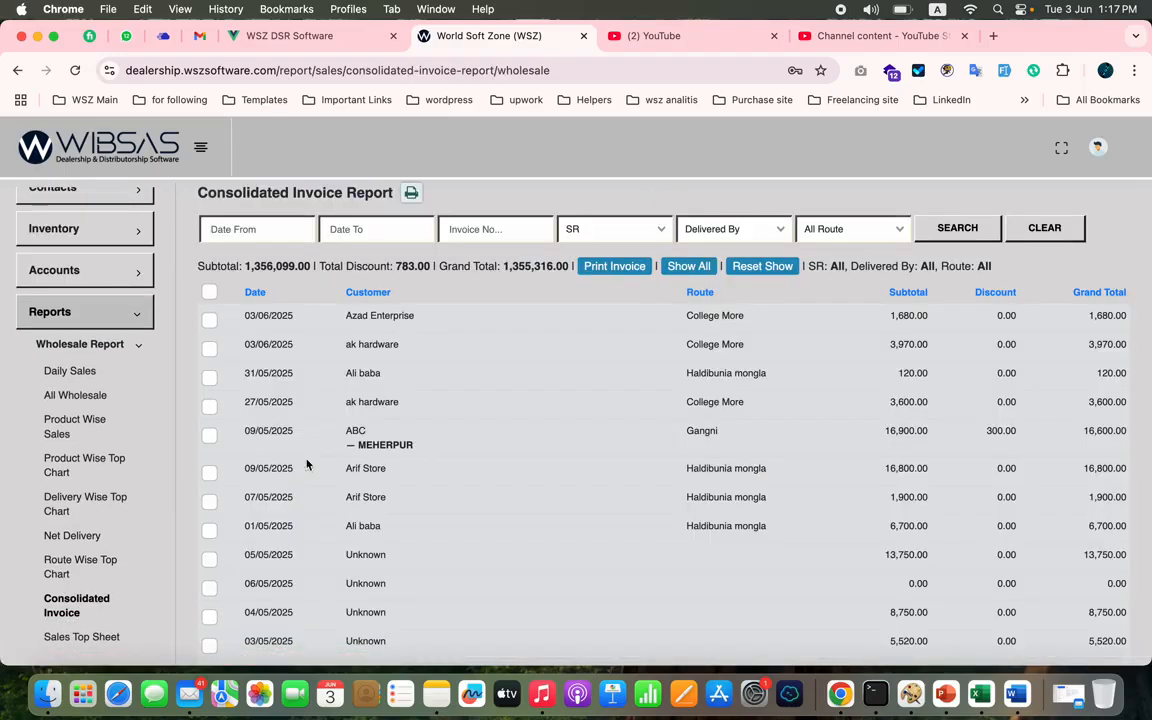
double_click(376, 316)
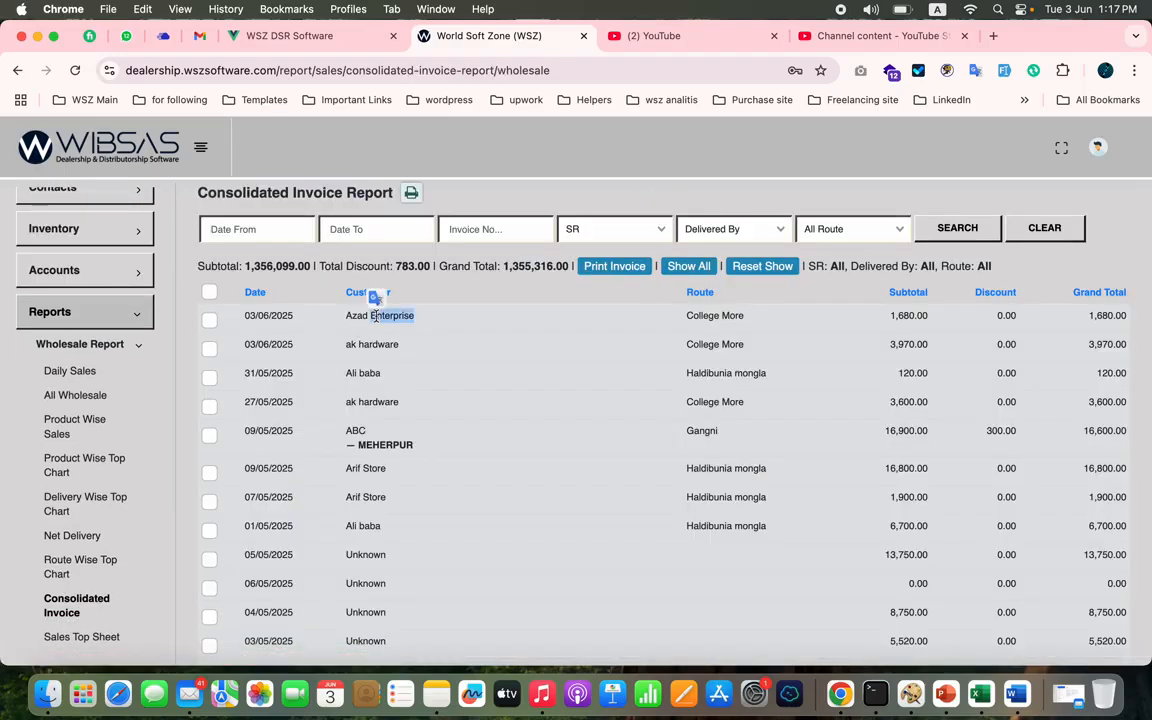
click(273, 327)
click(209, 320)
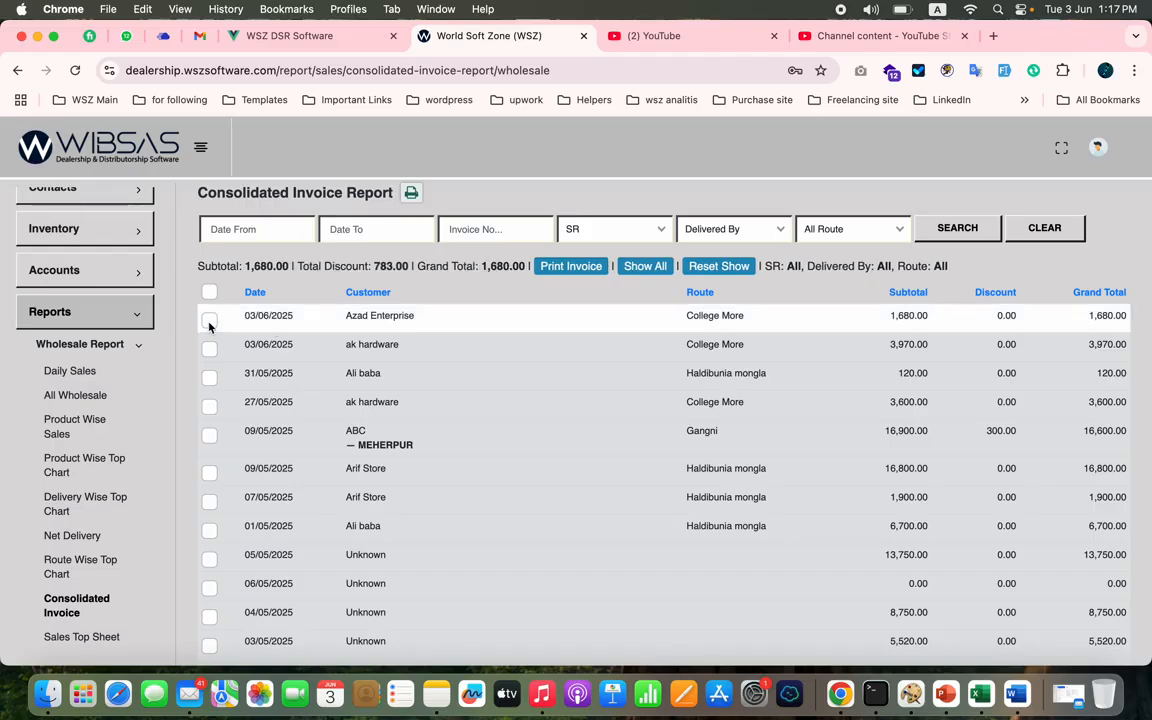
click(563, 272)
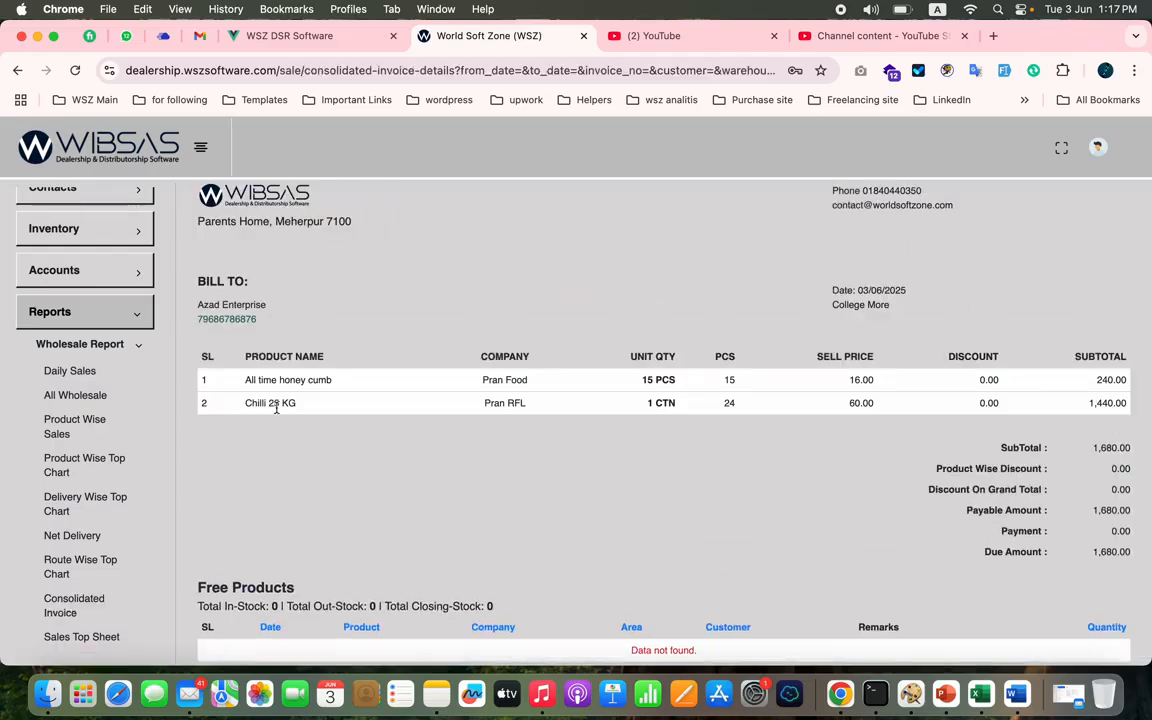
- Check the two products on the consolidated invoice, preview its printout and close the preview without saving
double_click(275, 404)
double_click(292, 380)
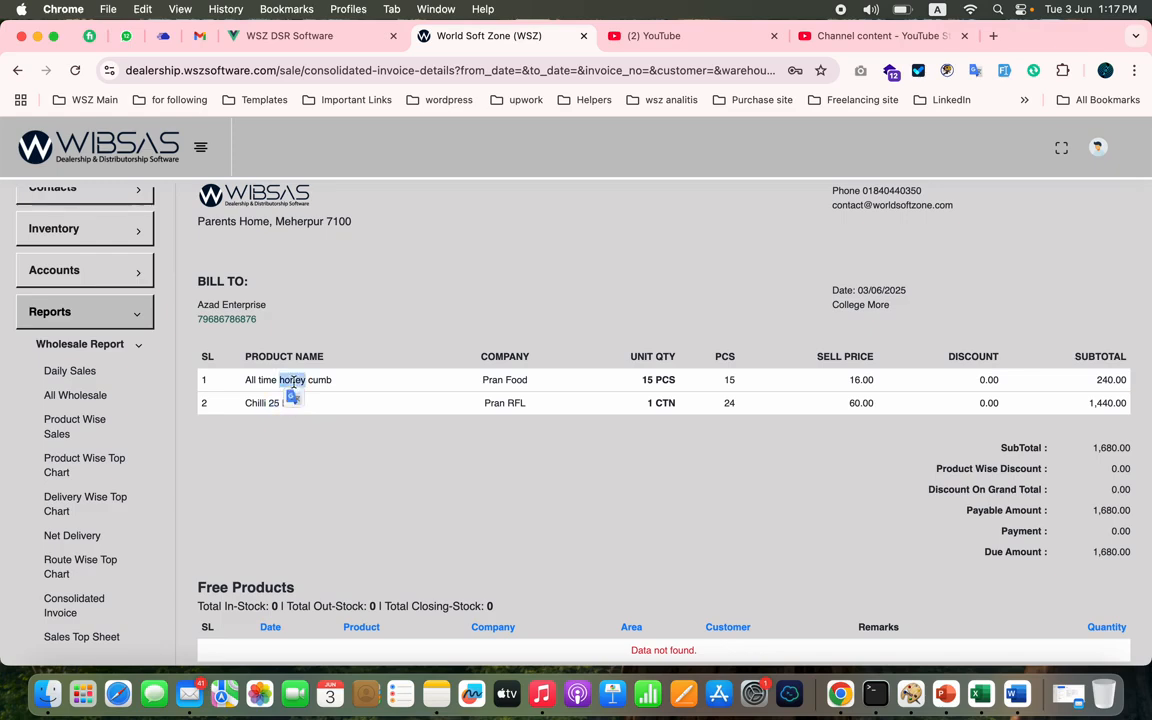
scroll(487, 381, up, 2)
click(678, 226)
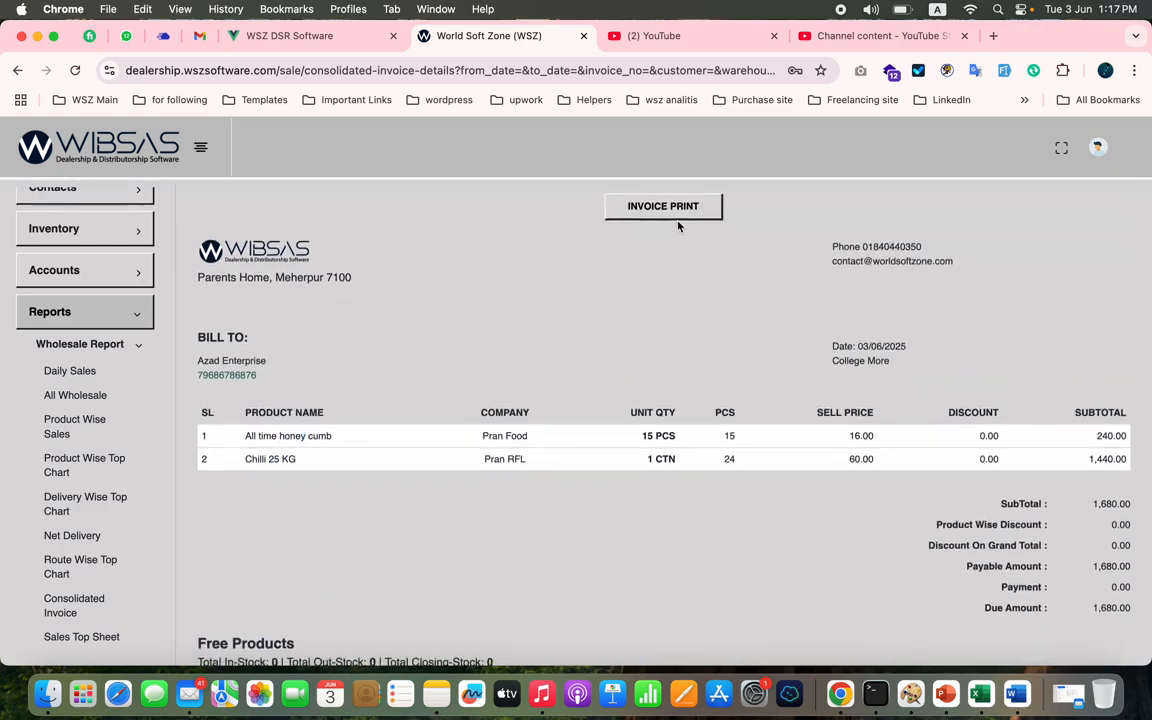
click(688, 212)
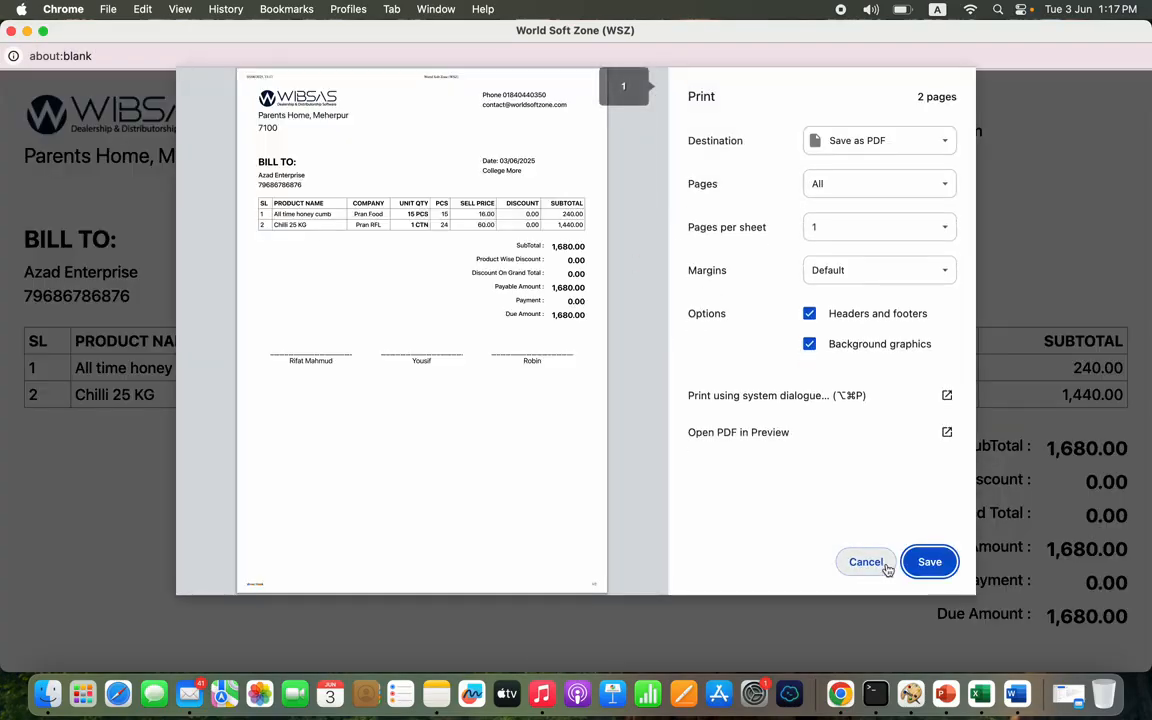
click(884, 565)
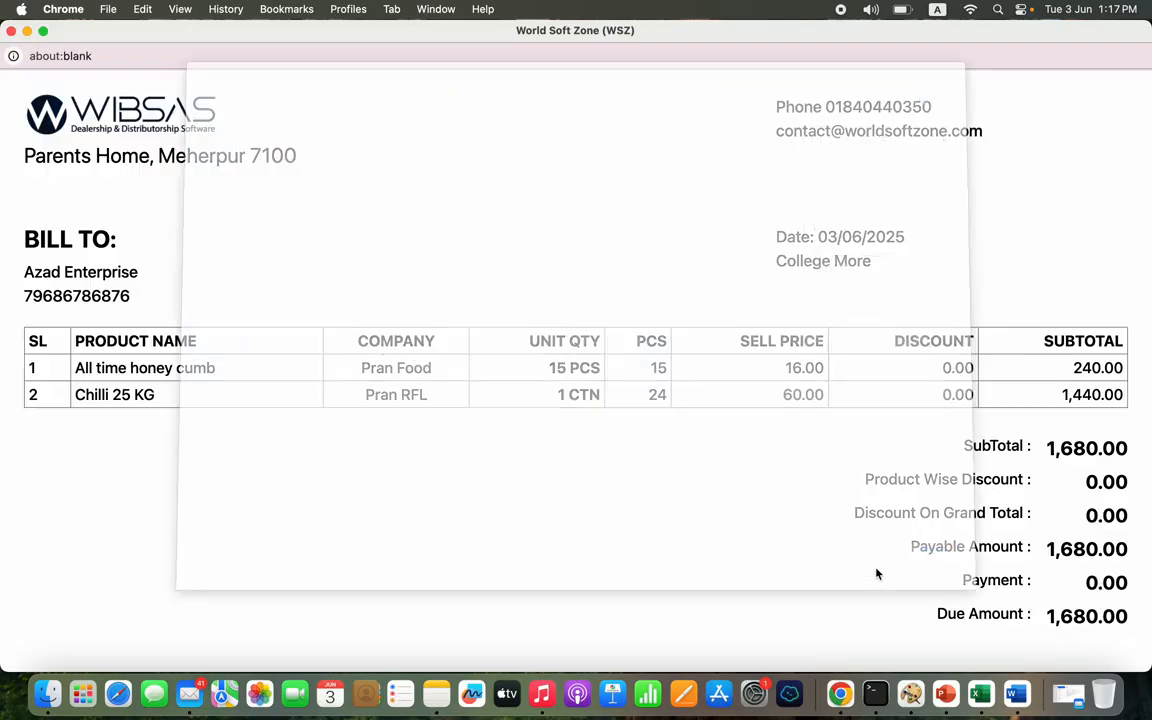
click(11, 31)
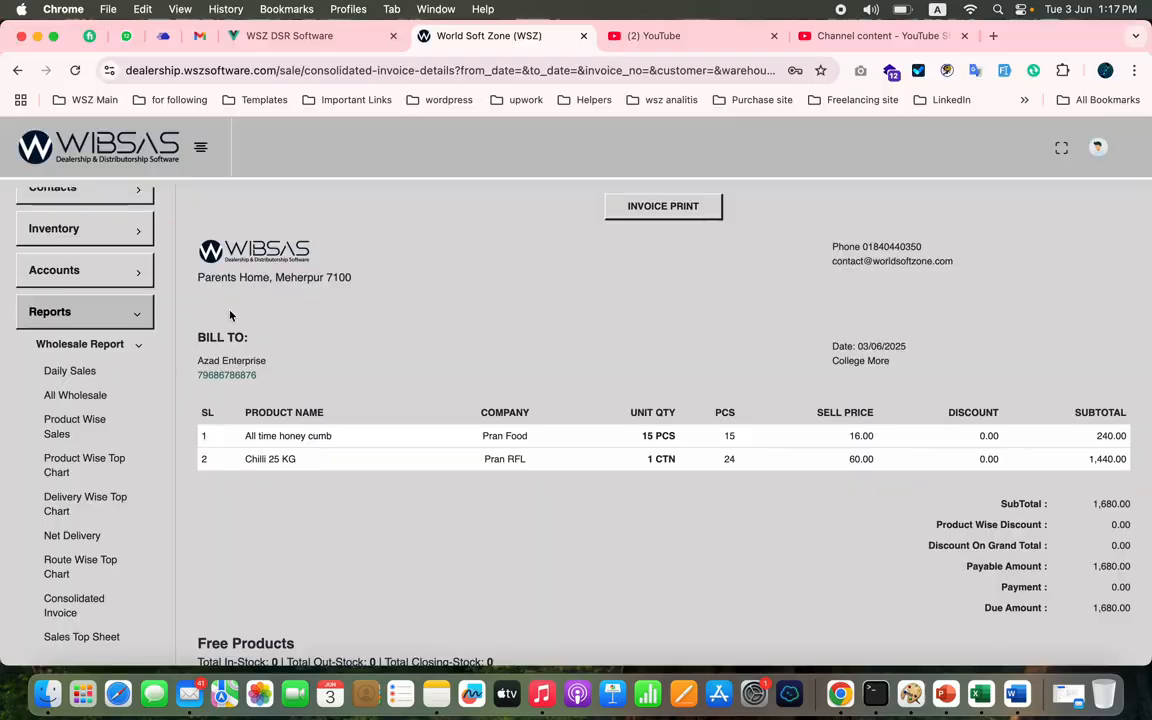
- Open the Route Wise Top Chart report and filter it to route College More from 03 Jun 2025 to 03 Jun 2025
click(80, 559)
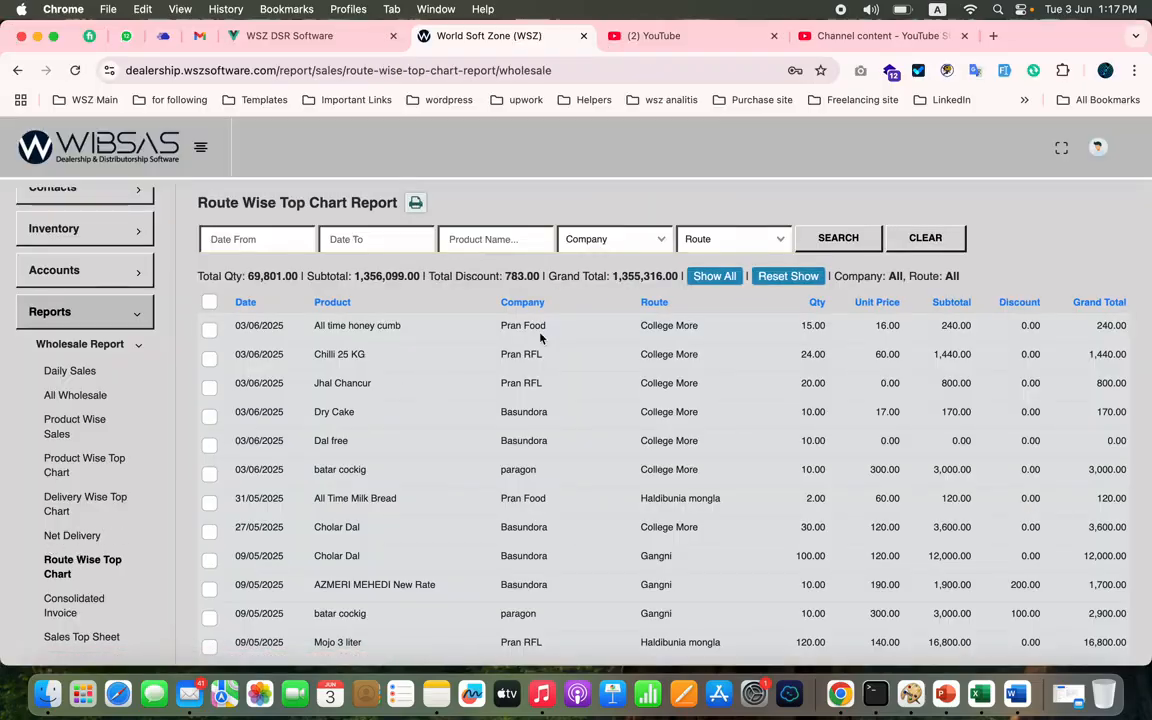
click(733, 241)
click(742, 298)
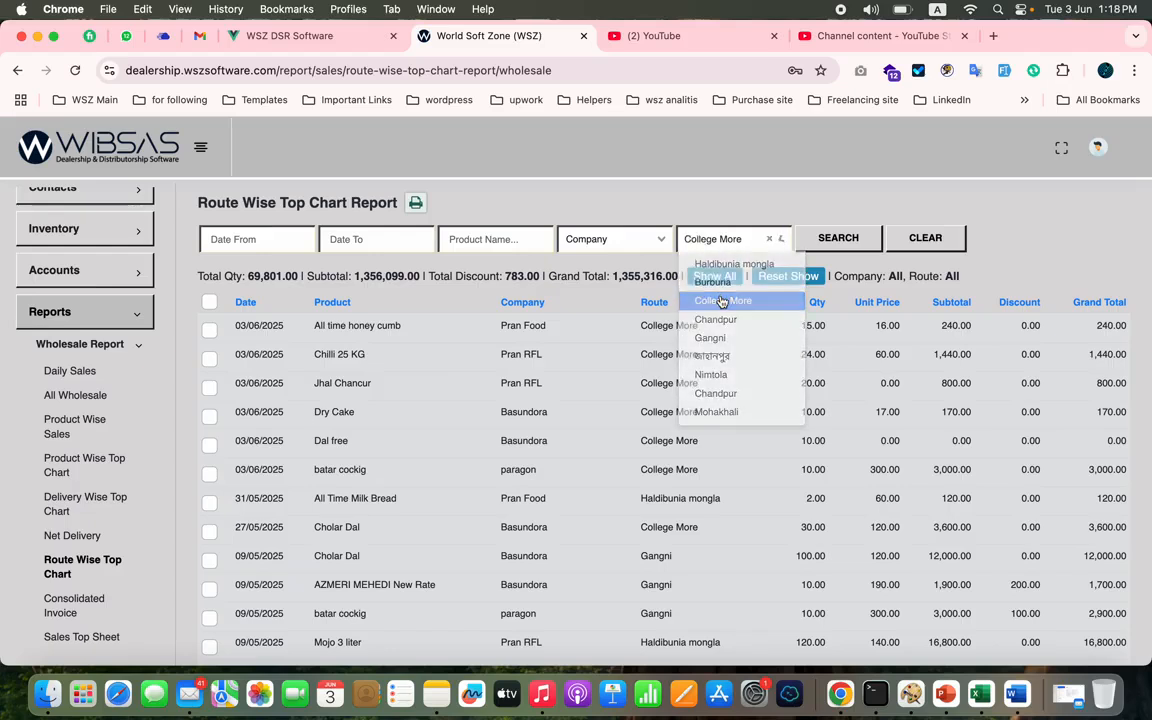
click(265, 241)
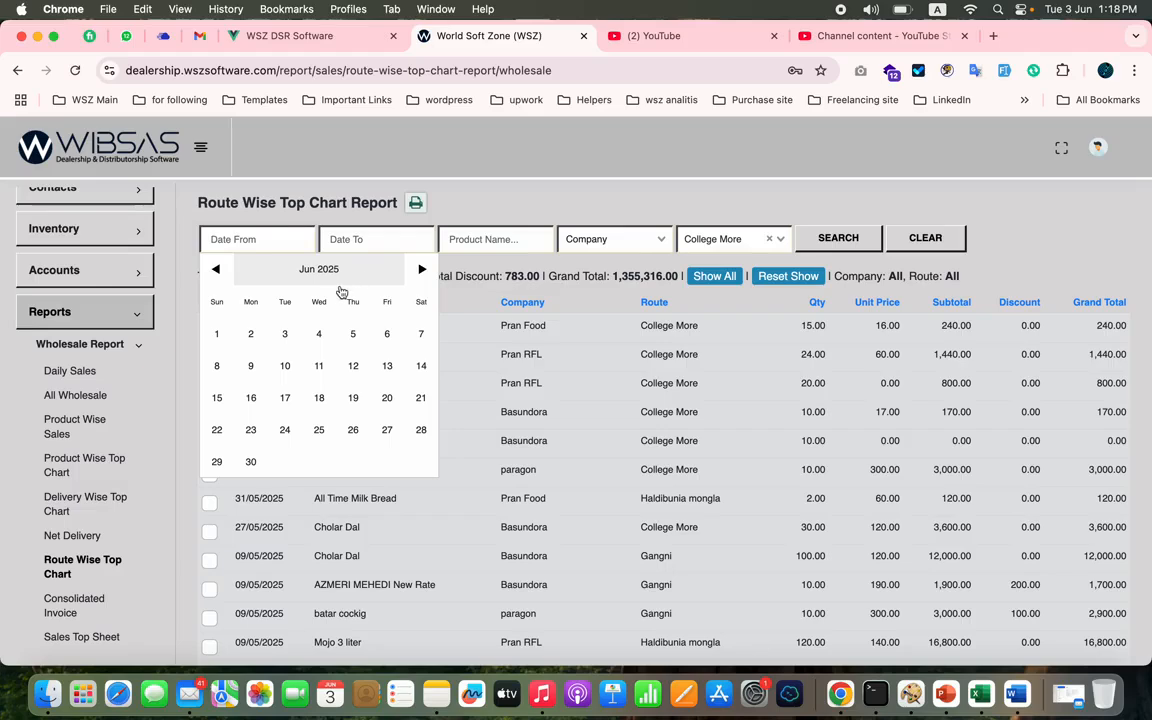
click(287, 334)
click(391, 231)
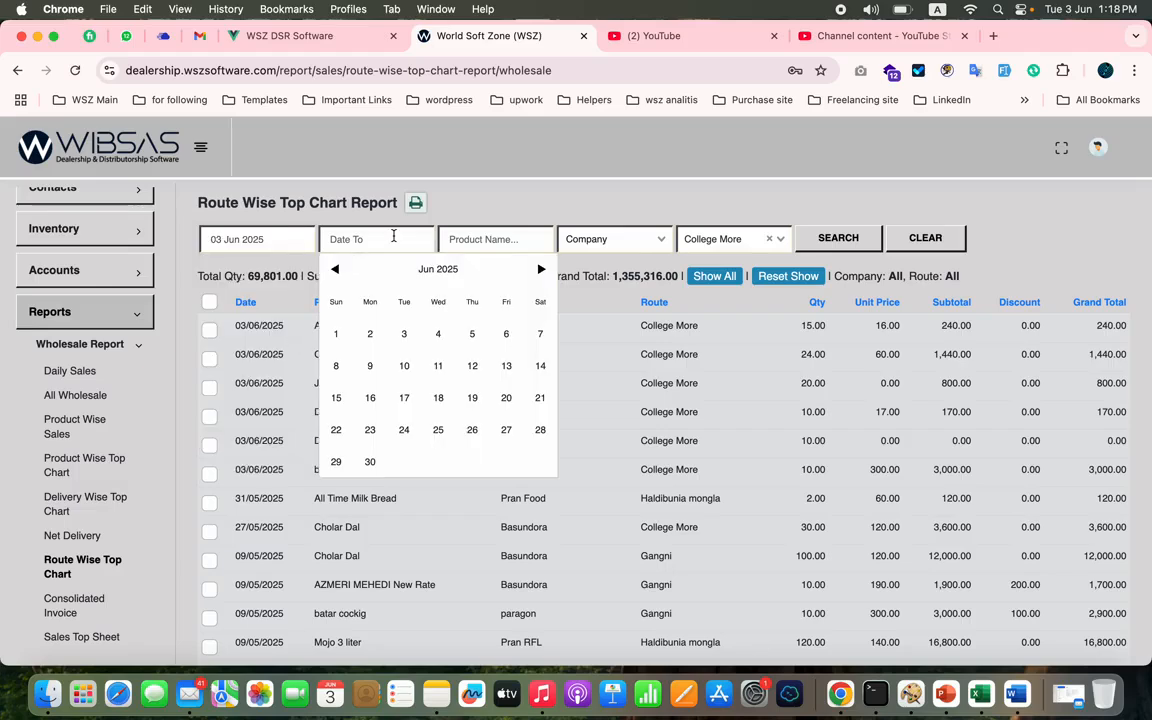
click(404, 333)
click(846, 245)
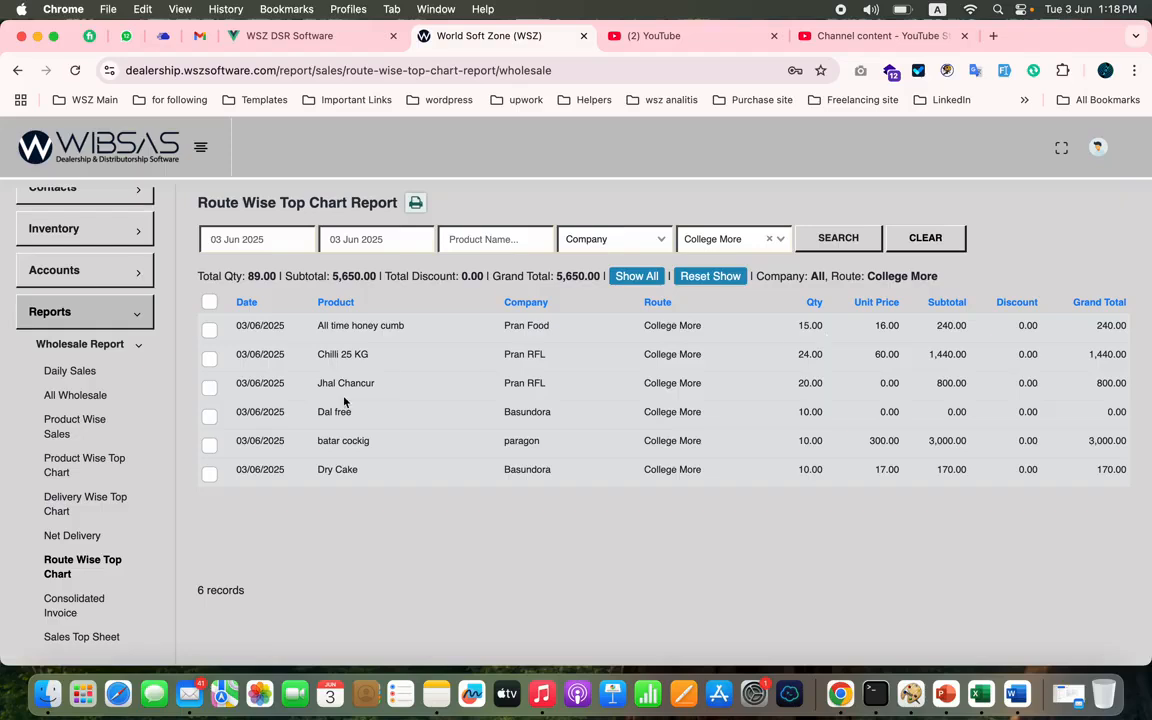
- Filter the Delivery Wise Top Chart report to the first listed delivery person for 03 Jun 2025 and check the total quantity and subtotal
click(80, 508)
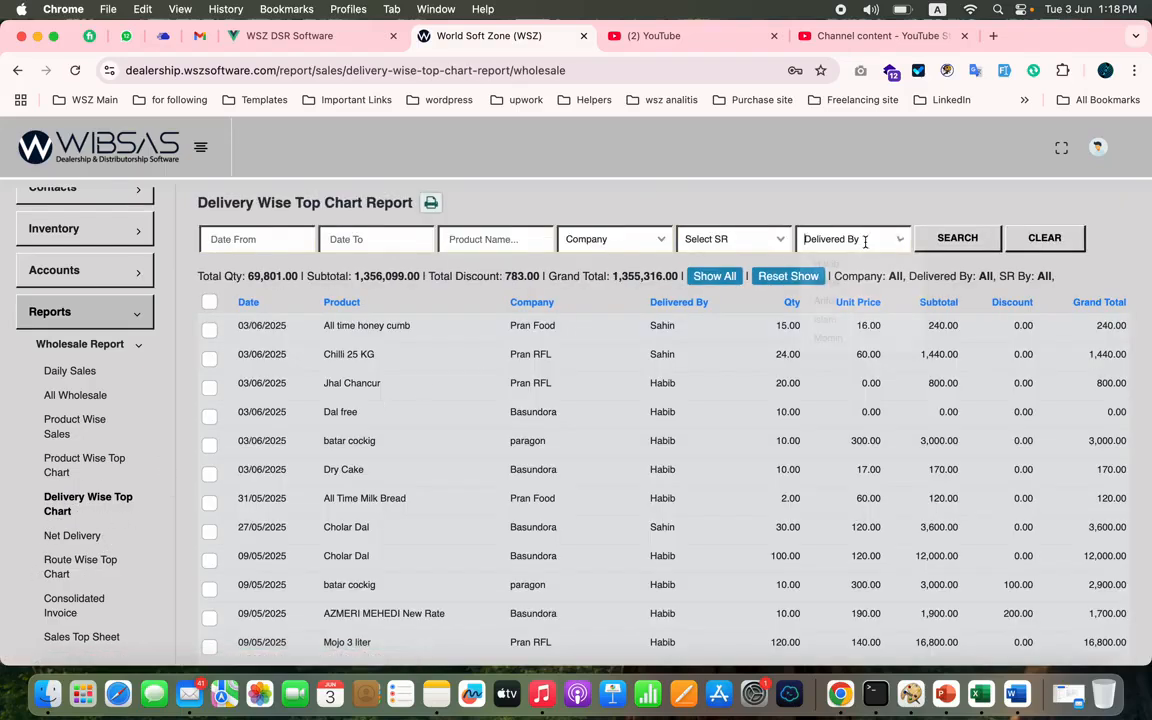
click(825, 239)
click(828, 260)
click(283, 241)
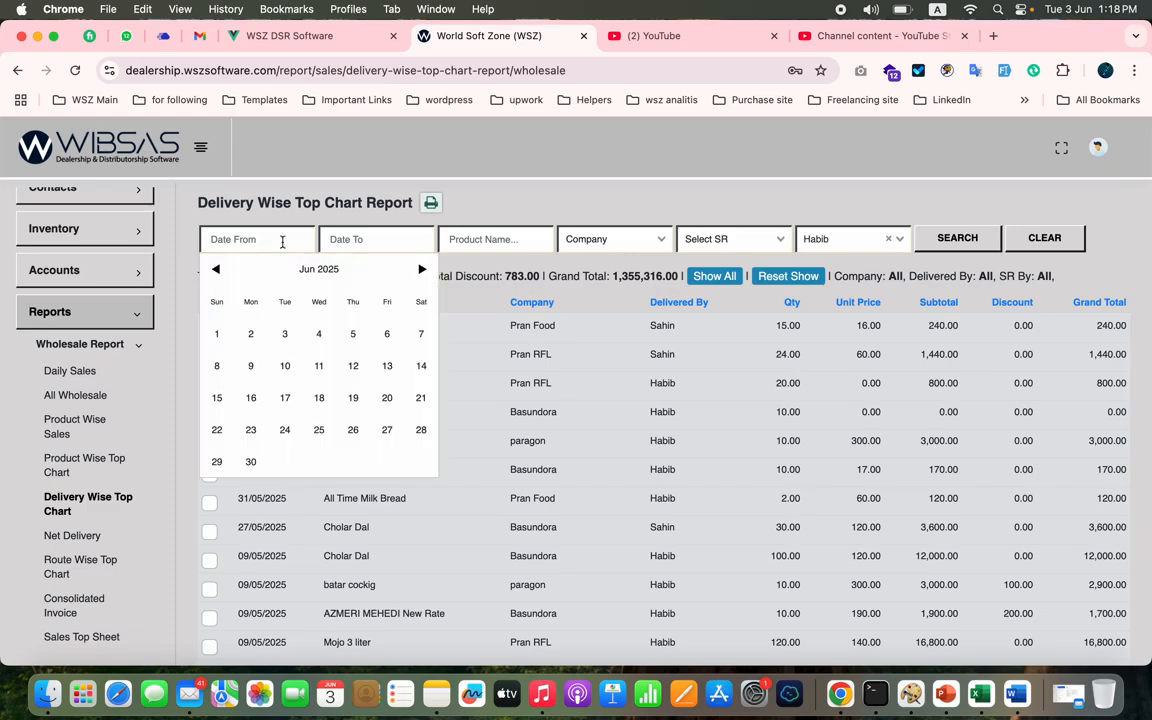
click(288, 334)
click(384, 244)
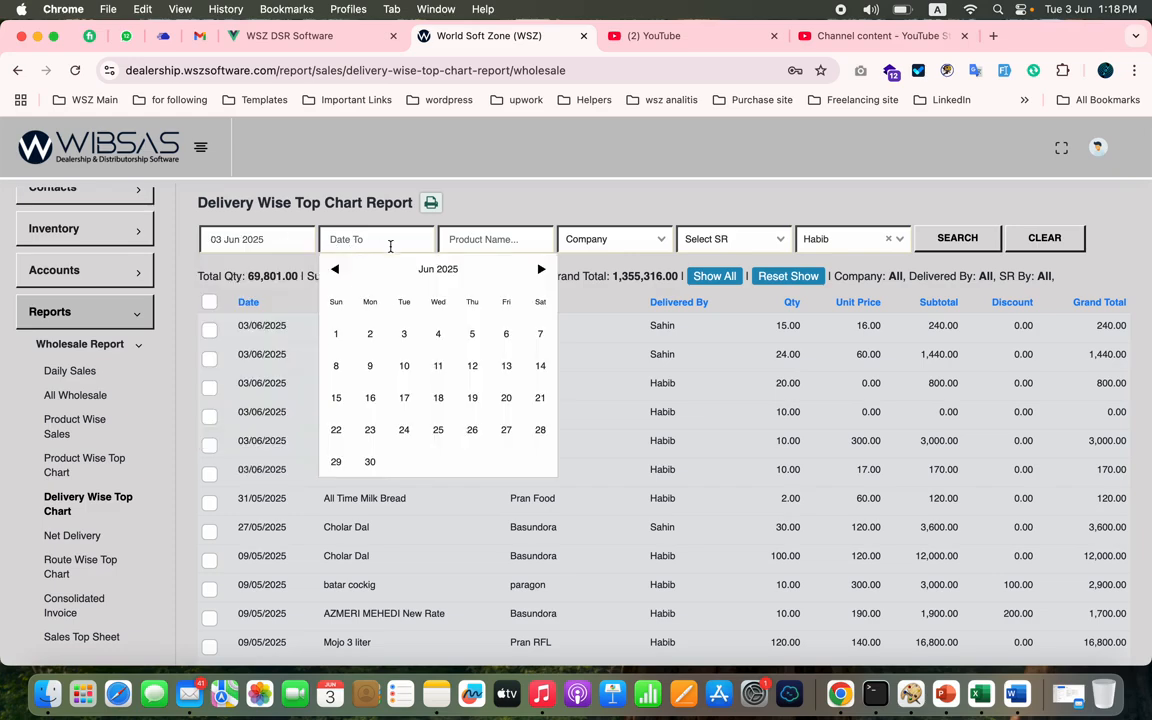
click(404, 332)
click(975, 246)
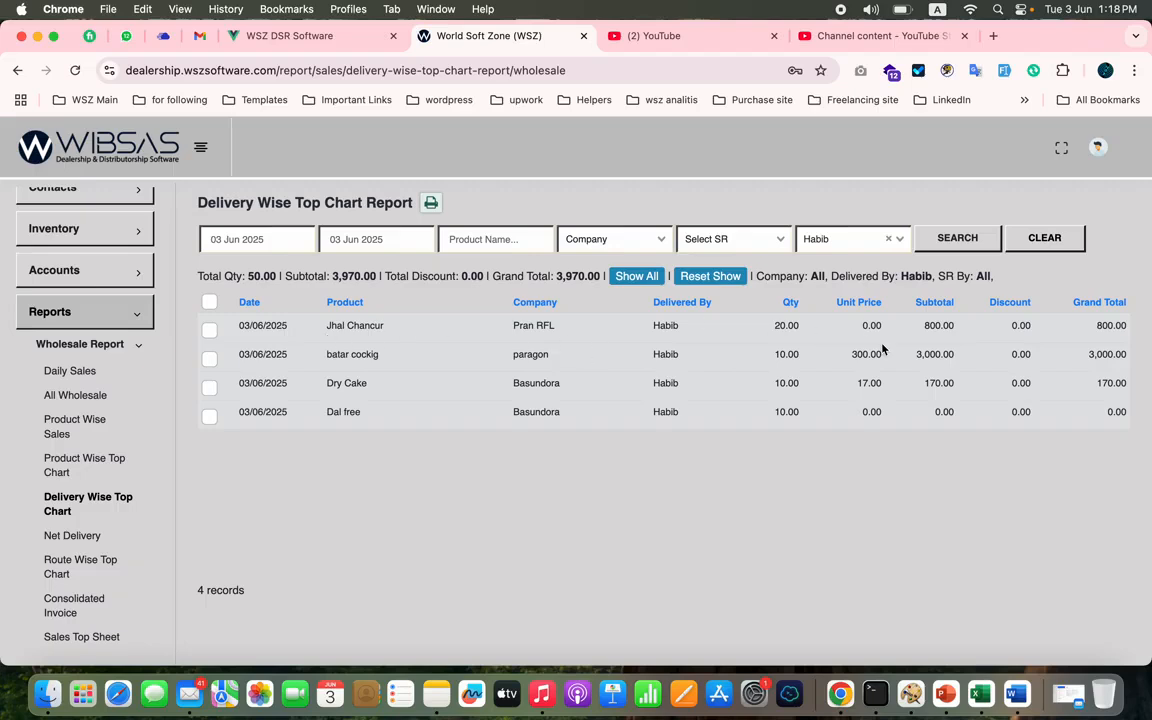
double_click(262, 277)
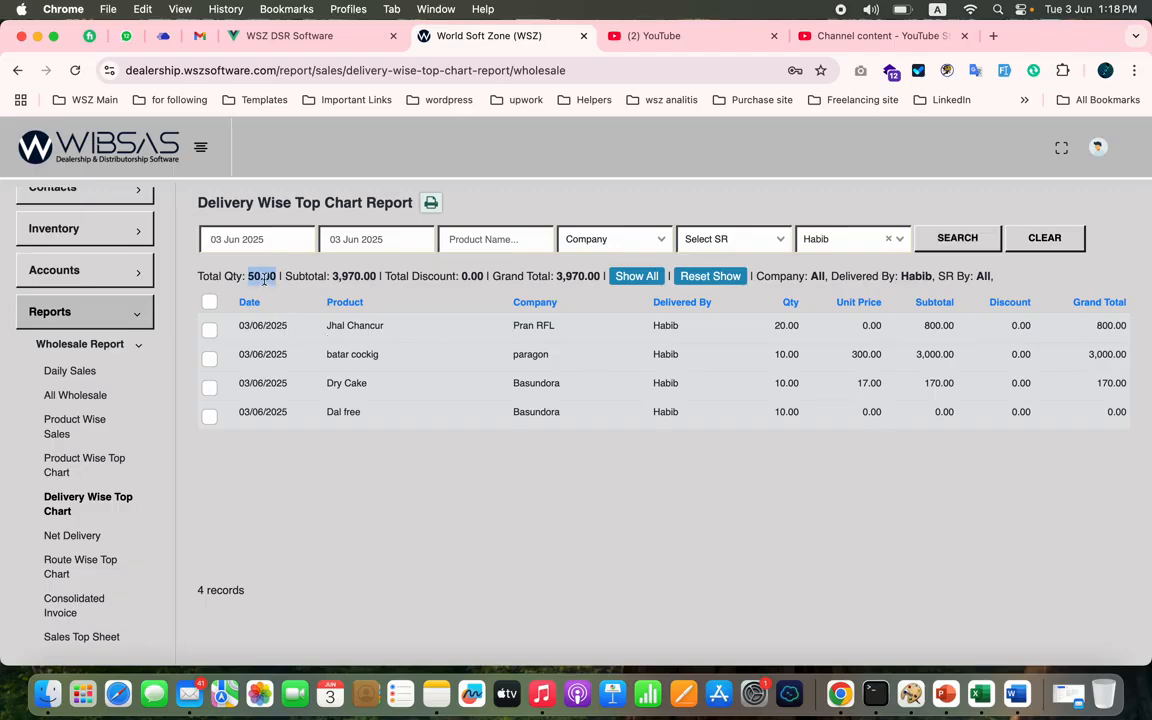
double_click(352, 277)
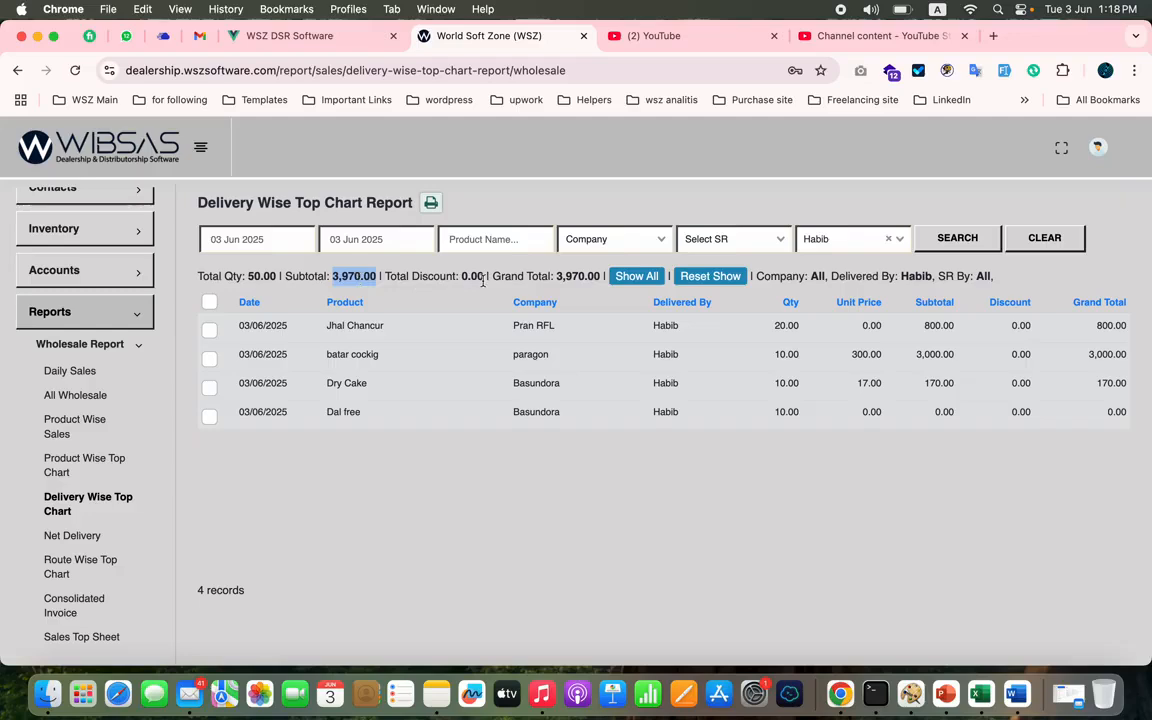
- Look over the purchase and stock report lists and open the Current Stock Report
scroll(85, 540, down, 5)
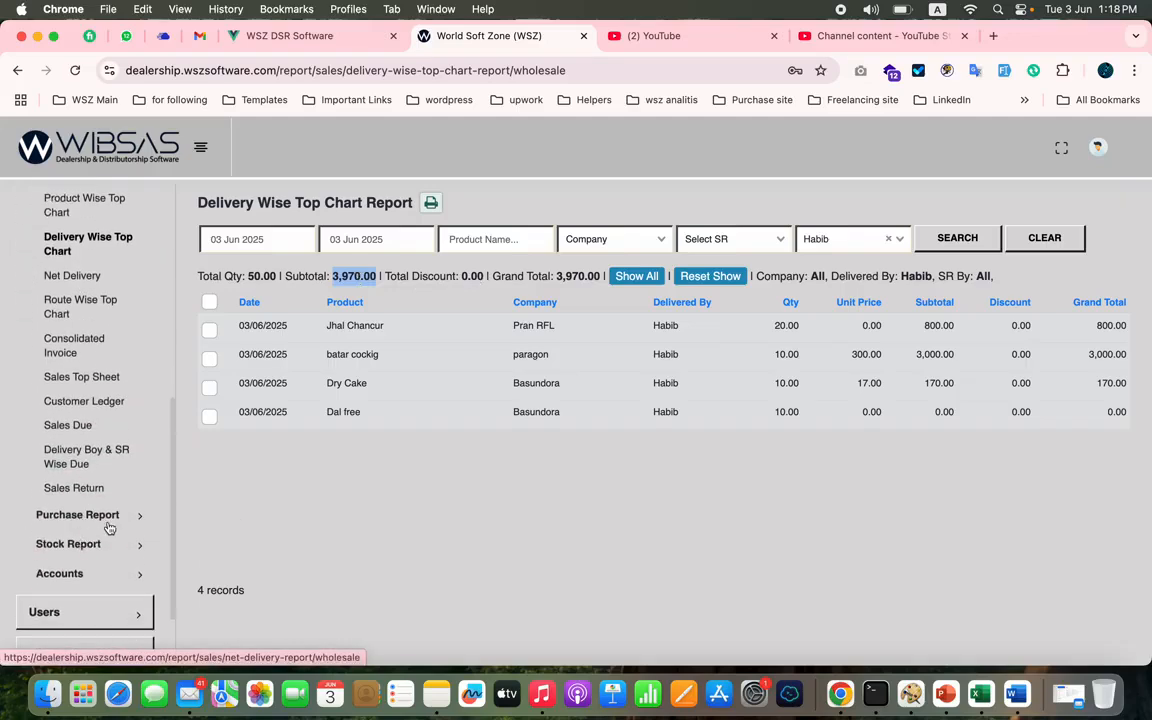
click(108, 518)
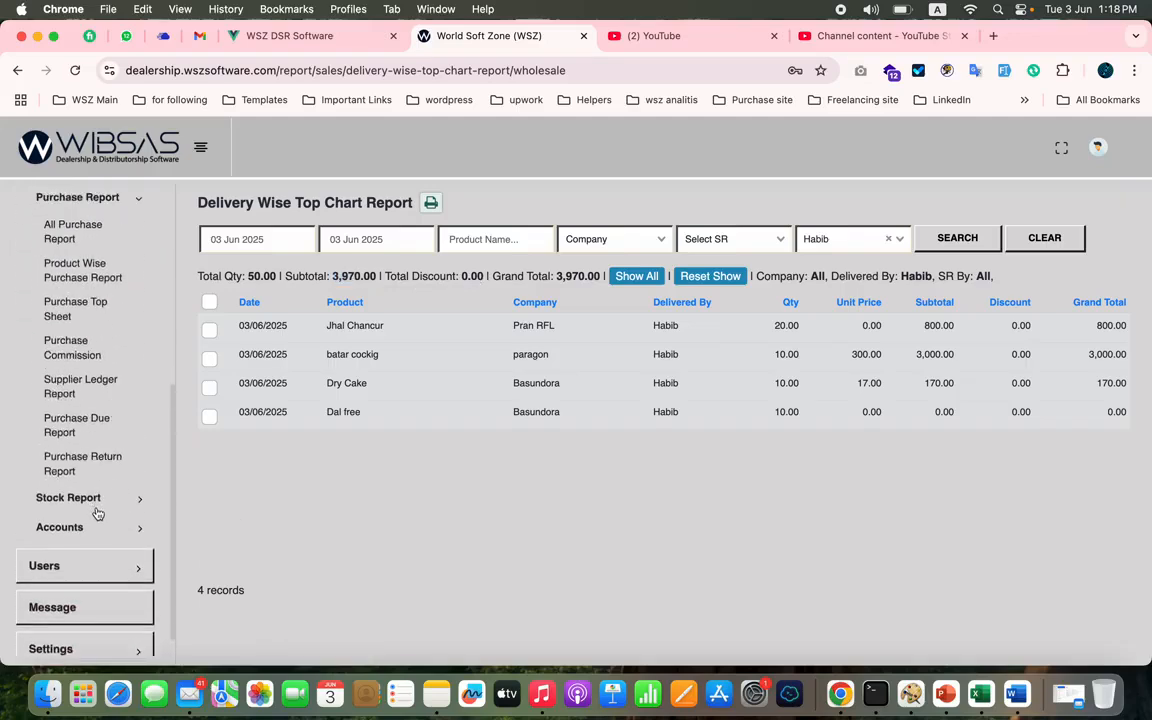
click(96, 508)
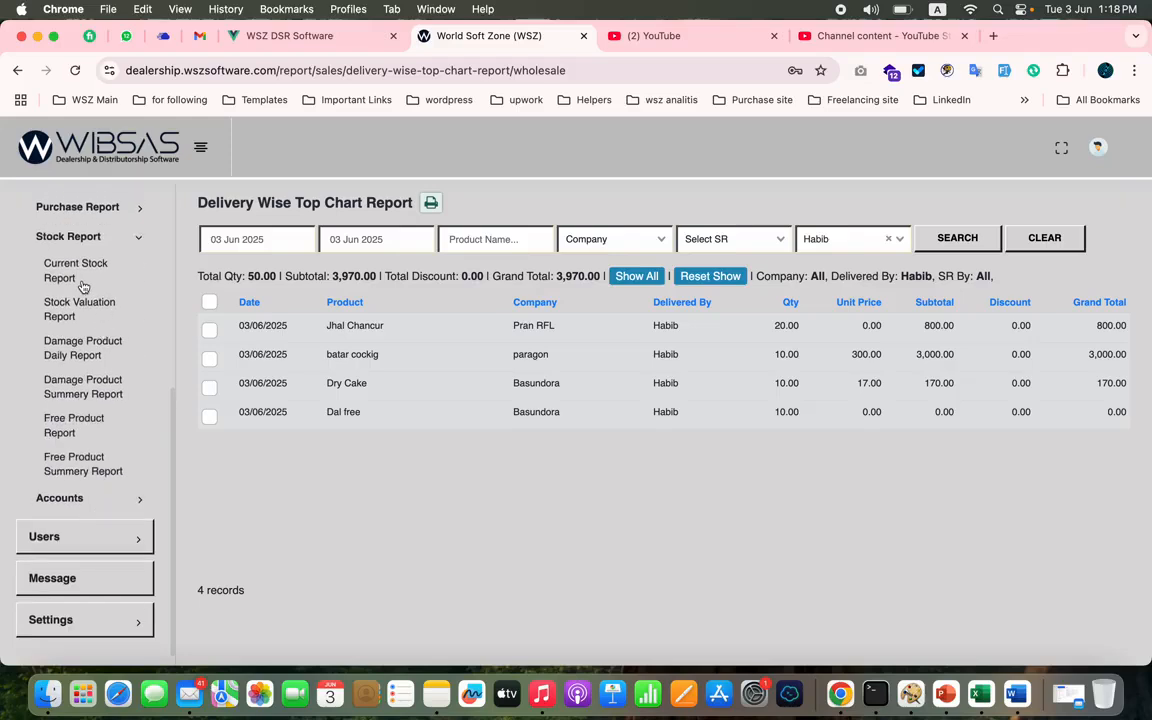
click(84, 288)
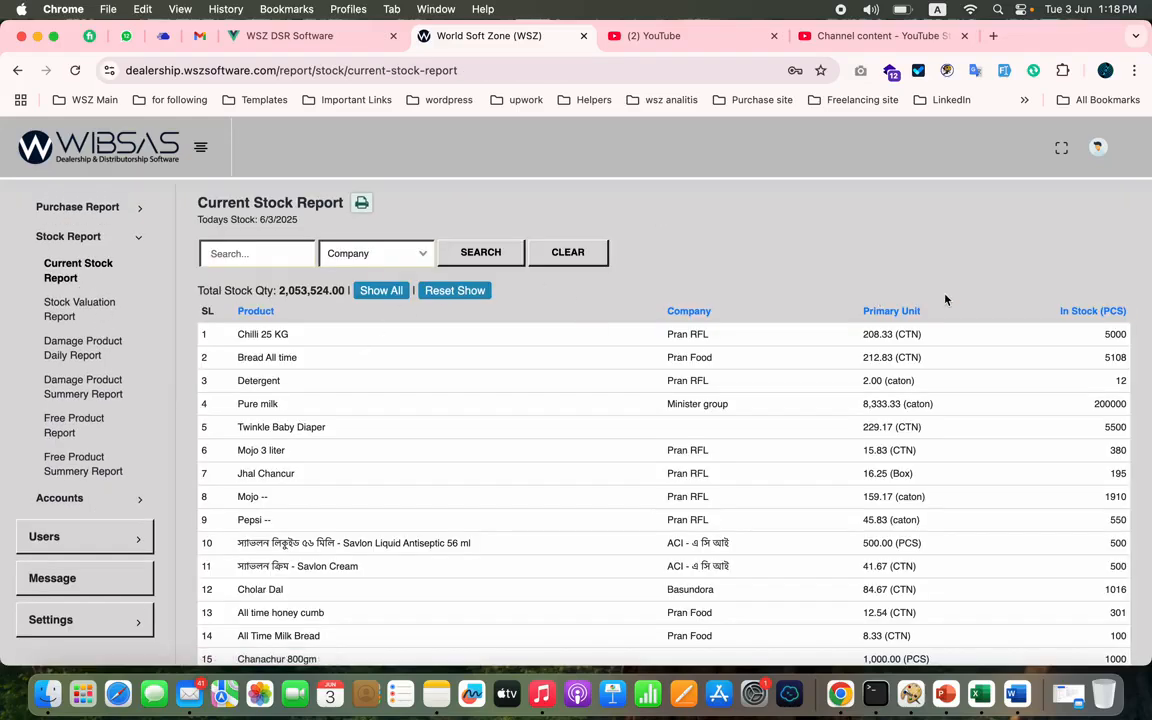
- Open the Stock Valuation Report and filter it to the company Pran RFL
click(82, 302)
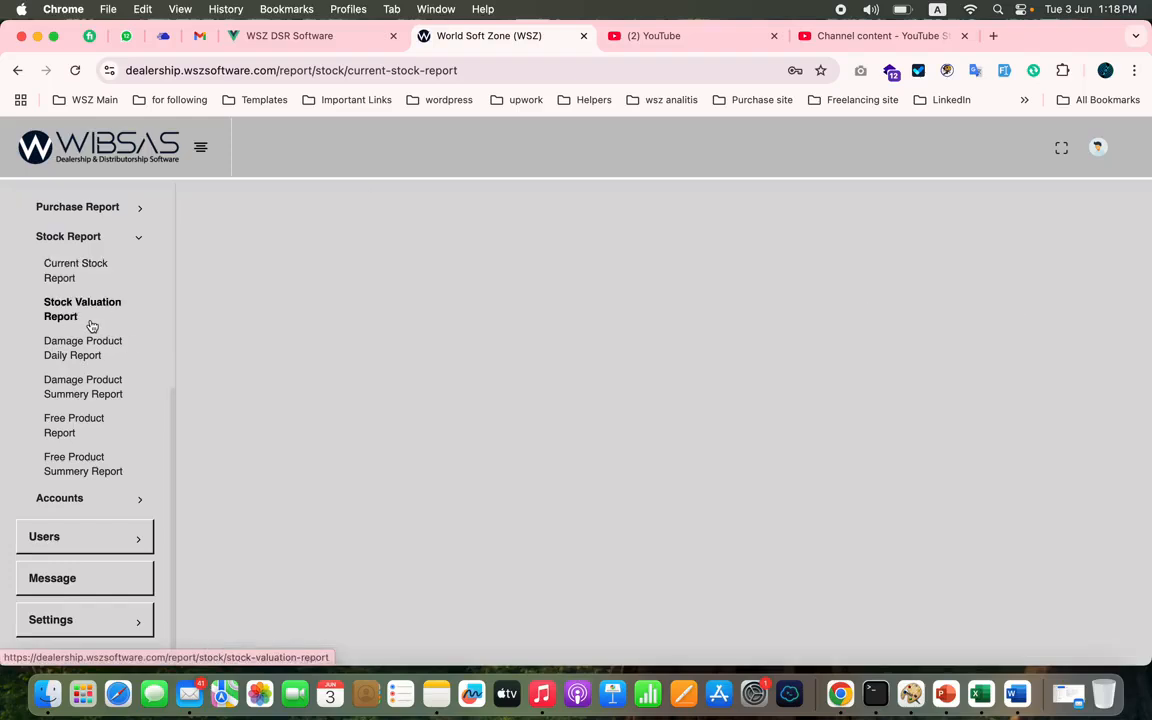
click(367, 243)
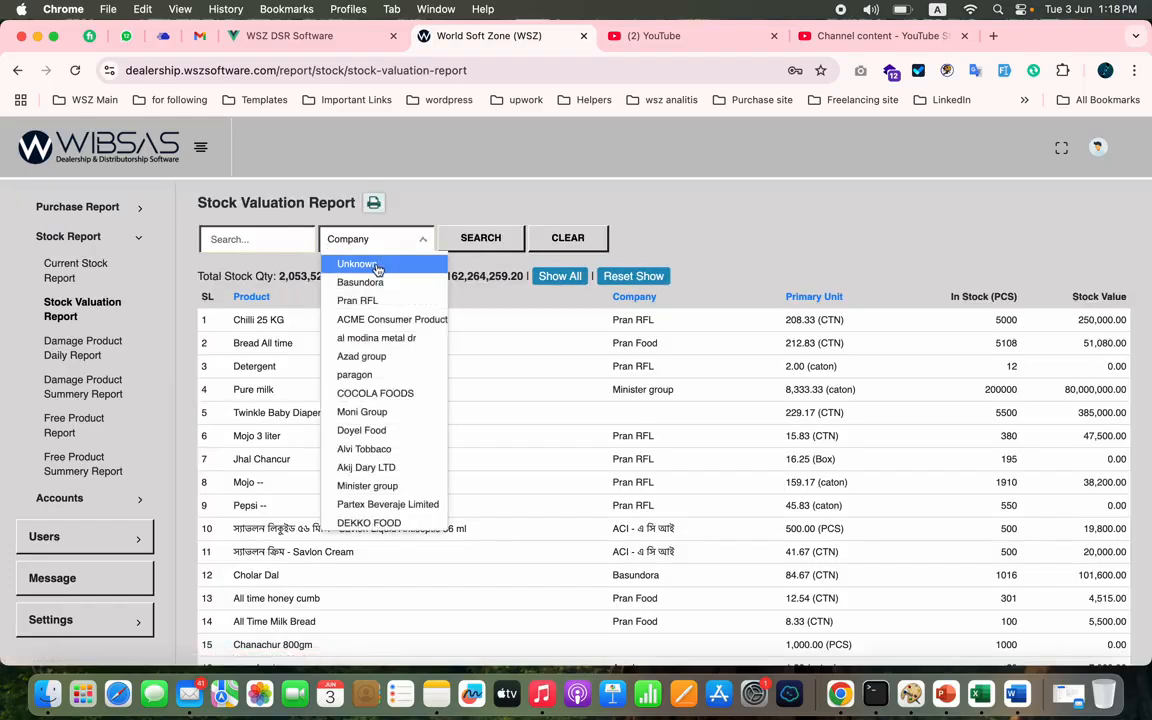
click(368, 300)
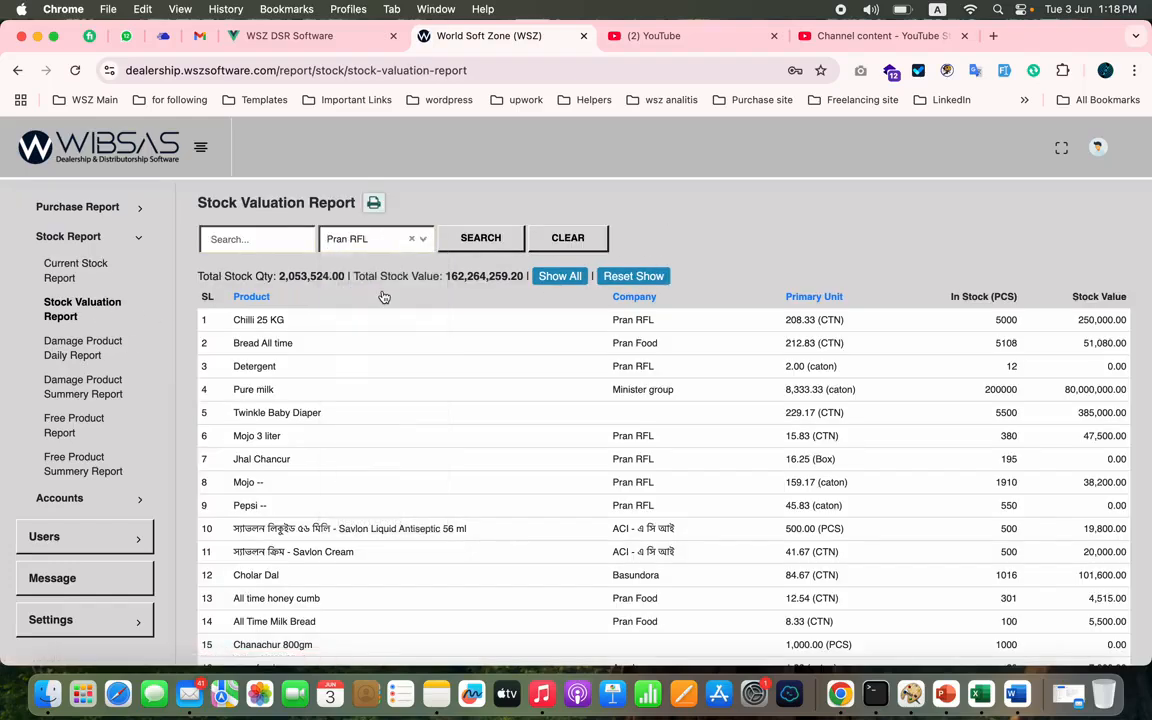
click(481, 238)
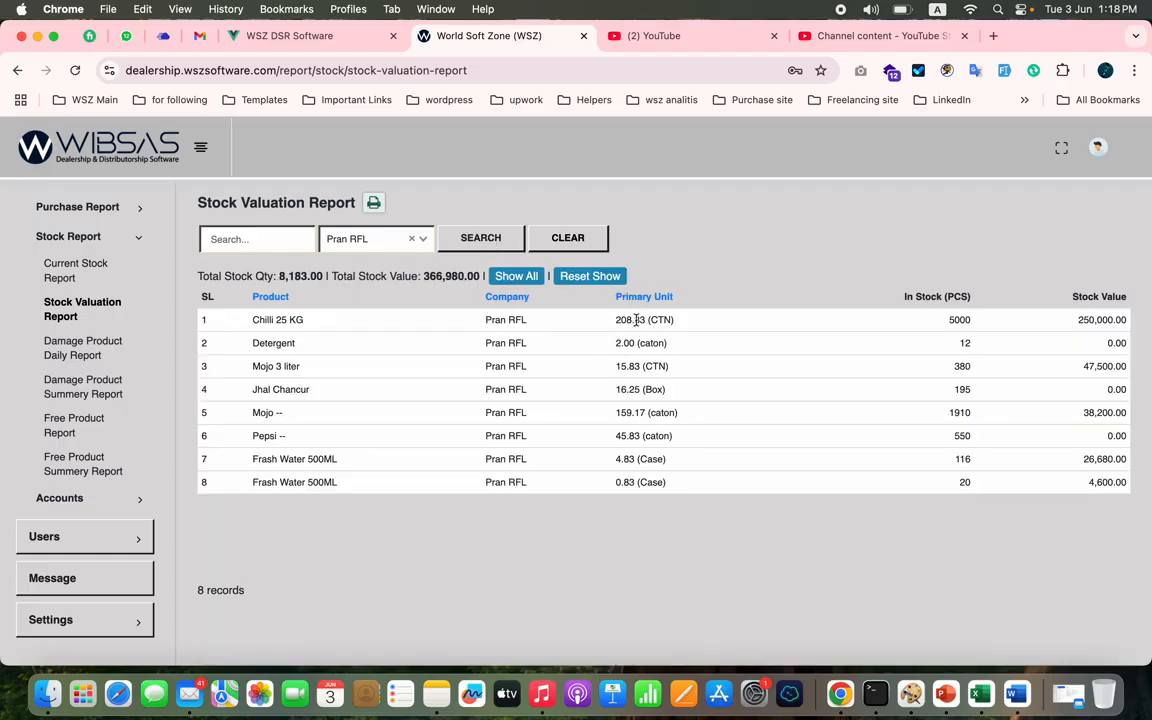
- Compare primary units with piece stock for Chilli 25 KG, check Jhal Chancur's unit and the Pran RFL total stock value
double_click(958, 319)
double_click(655, 318)
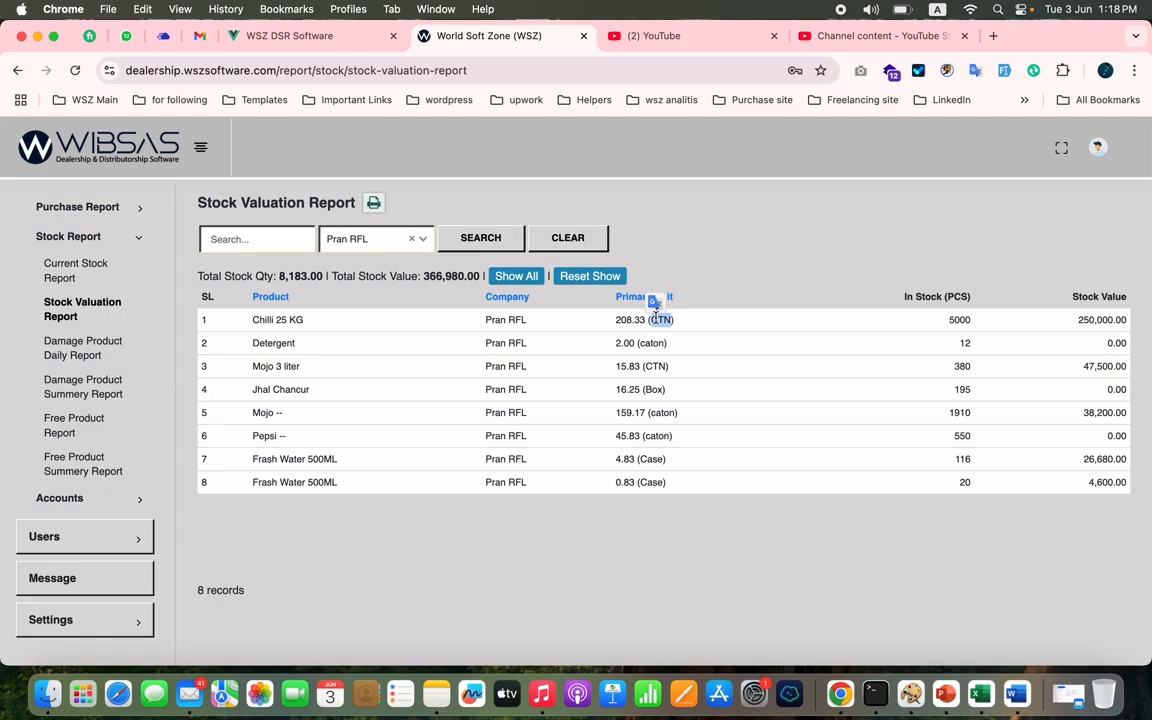
double_click(957, 319)
double_click(654, 389)
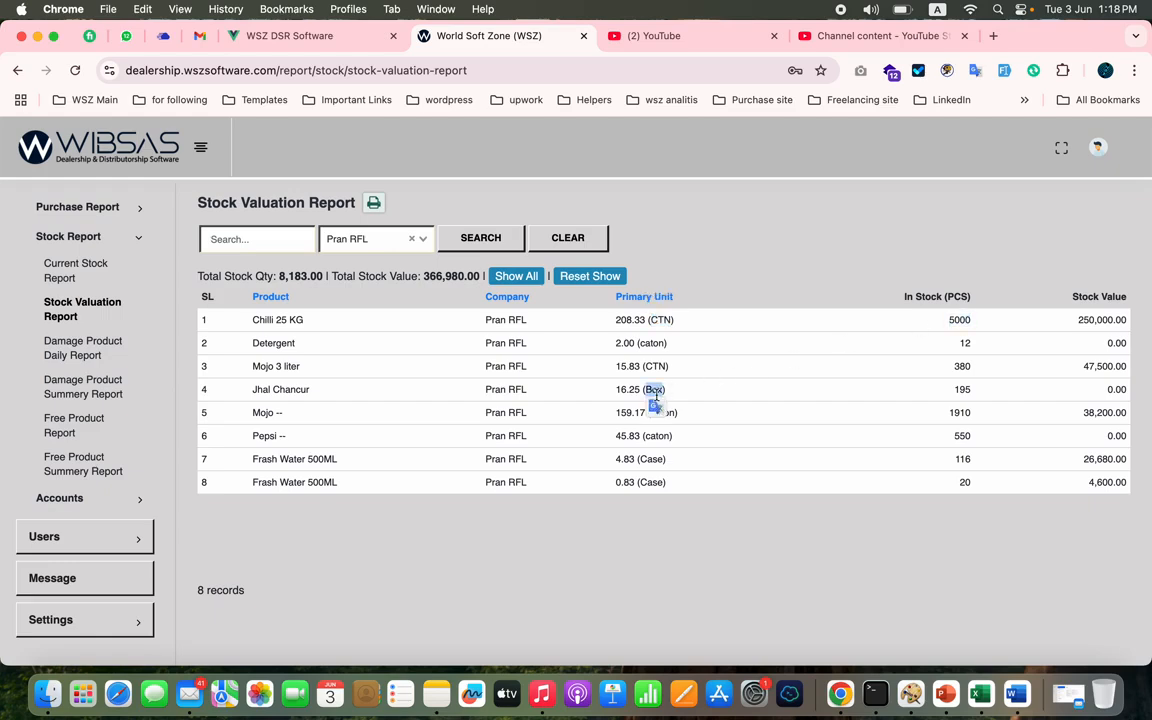
click(660, 388)
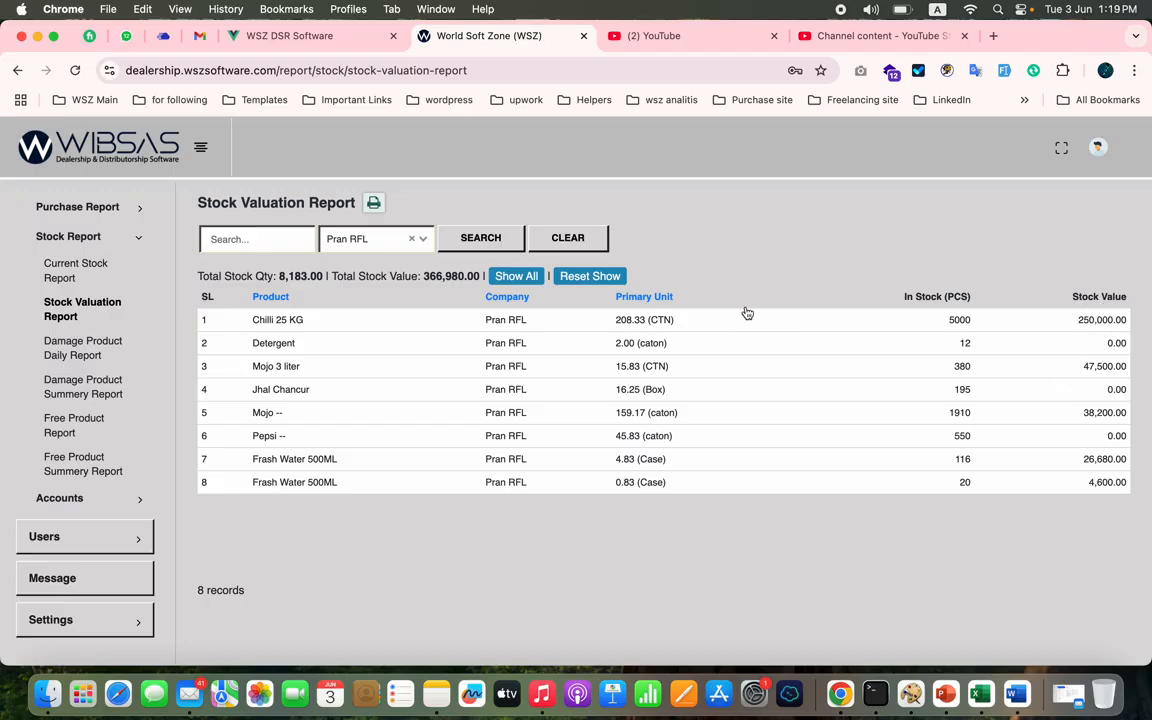
double_click(437, 274)
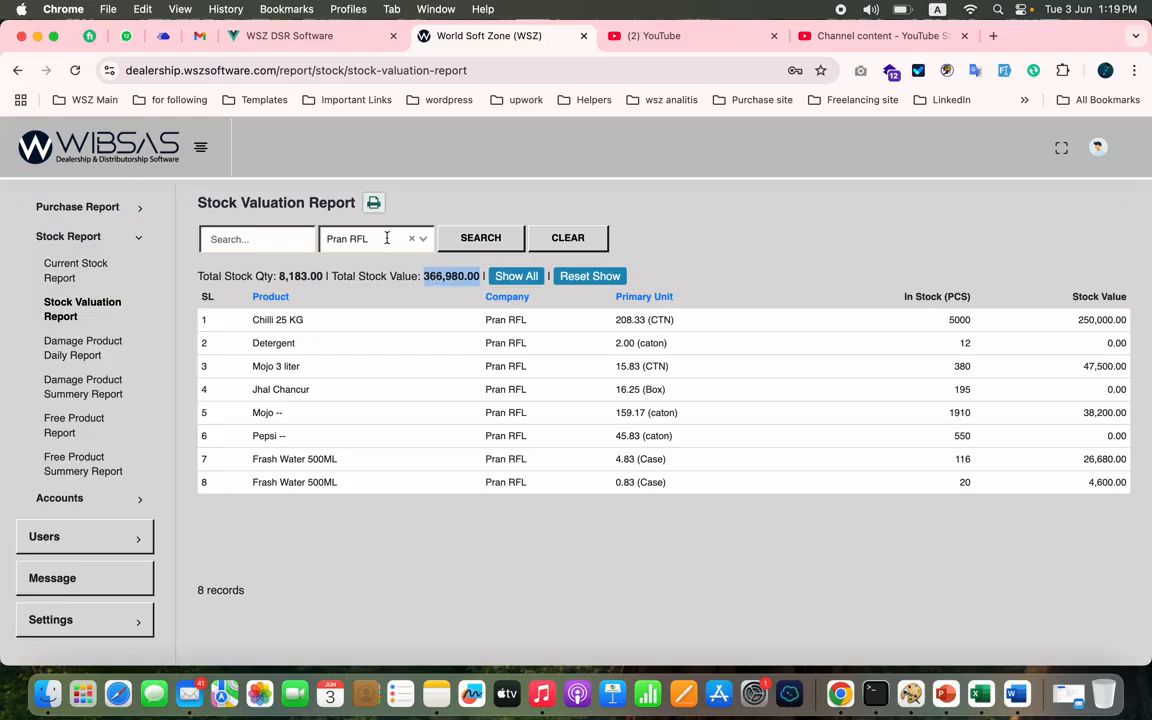
- Clear the company filter and check the total stock quantity and total stock value across all companies
click(568, 239)
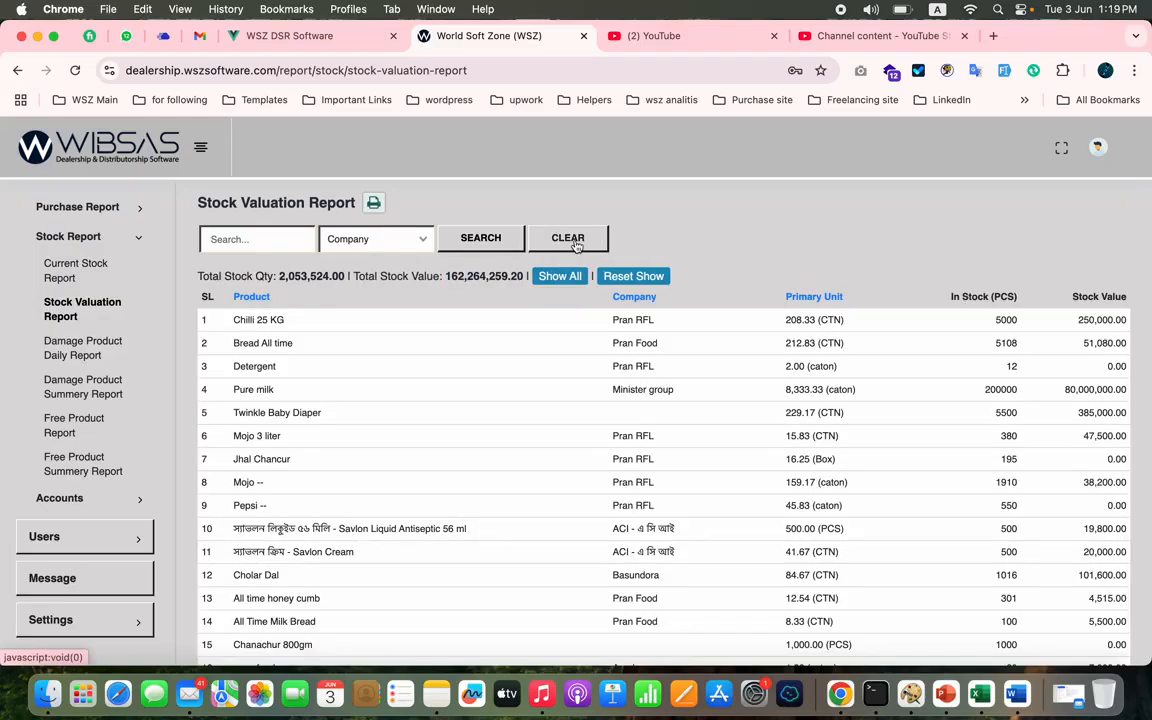
triple_click(469, 275)
click(469, 275)
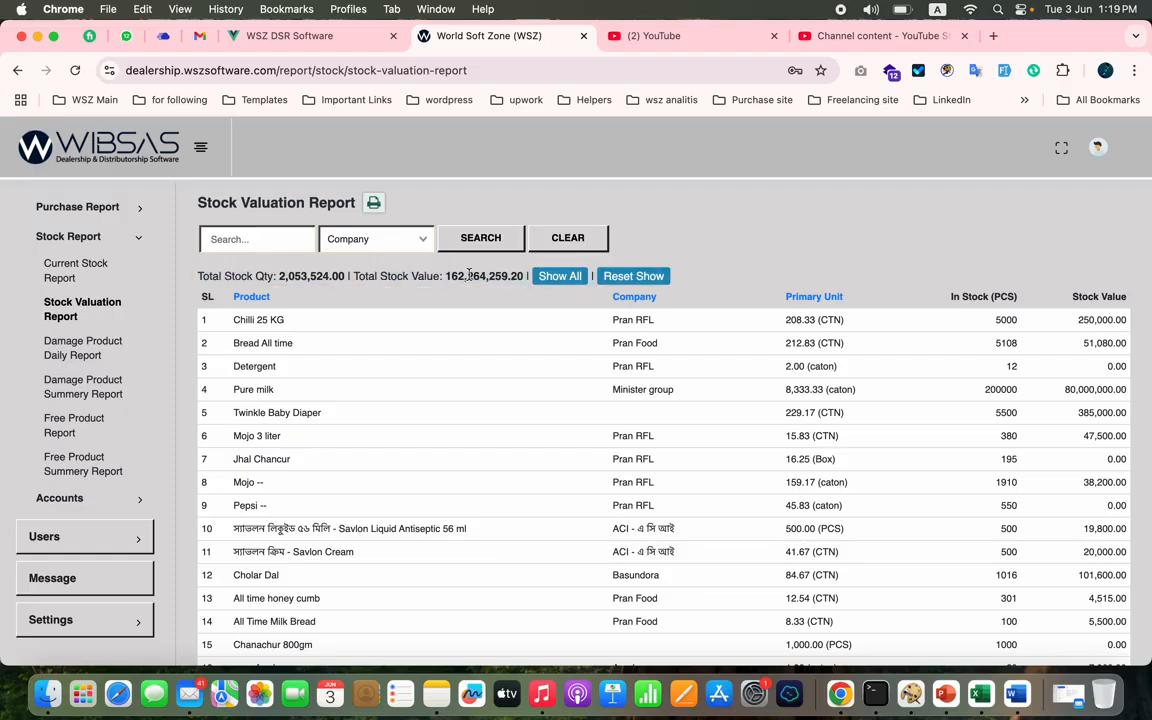
triple_click(291, 276)
double_click(291, 276)
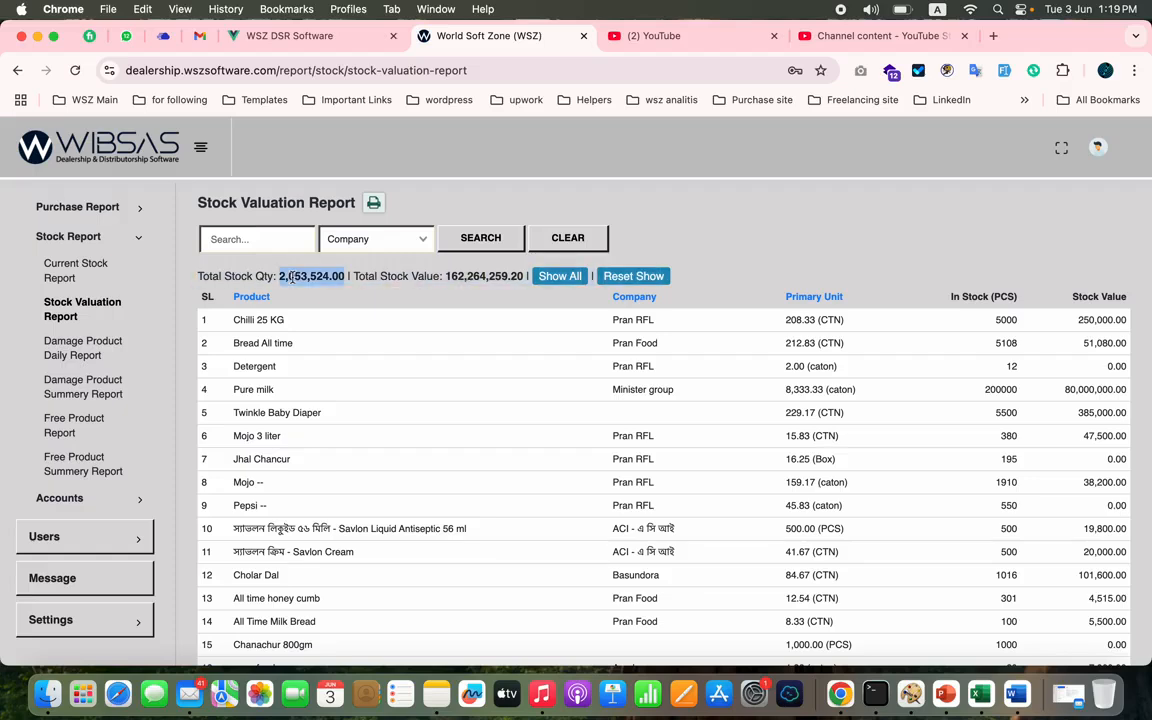
triple_click(483, 275)
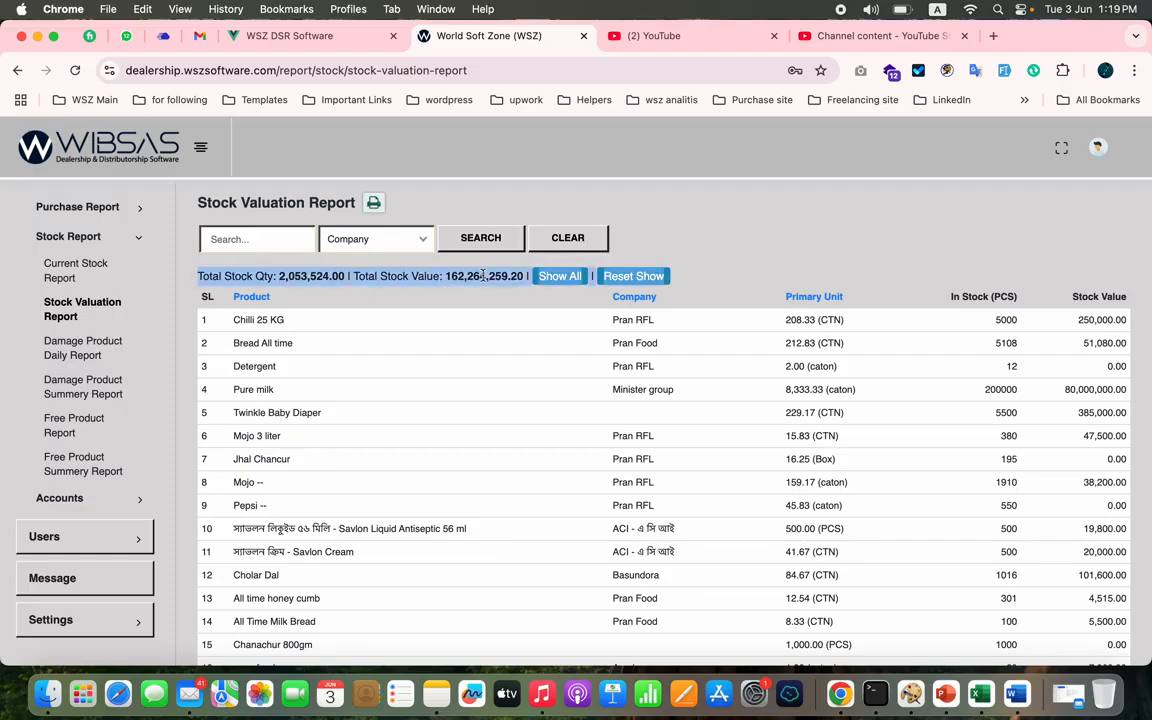
click(483, 275)
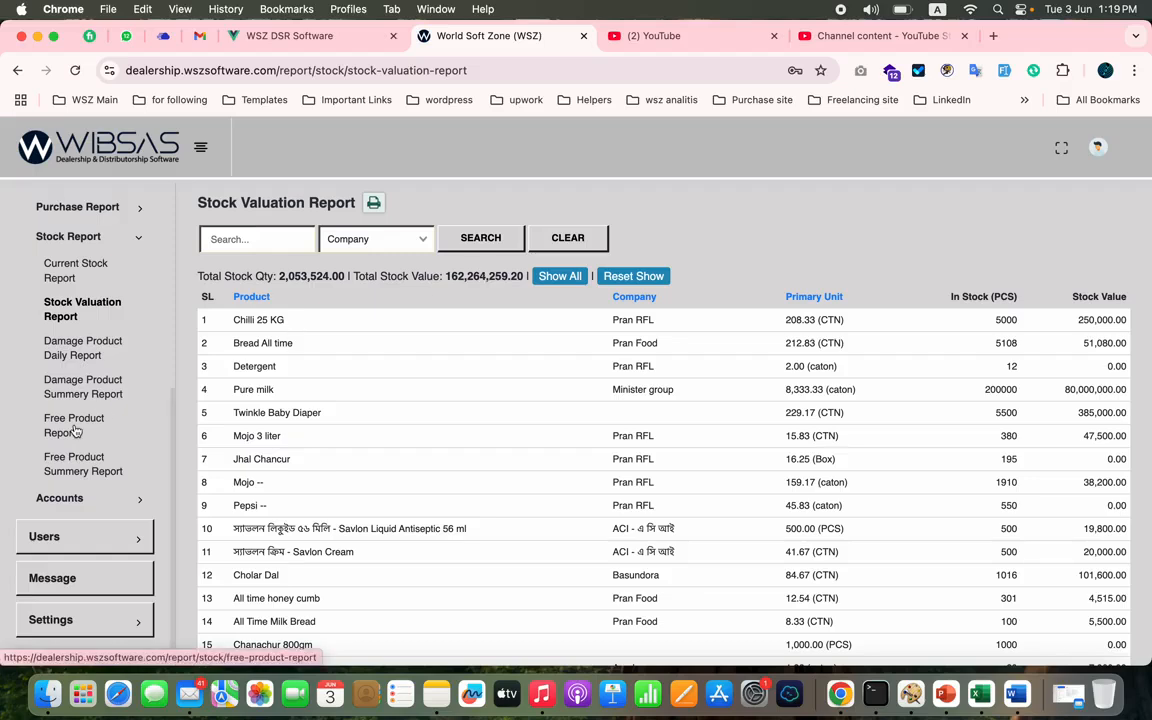
- Open the Cash Book report from the accounts reports
click(85, 498)
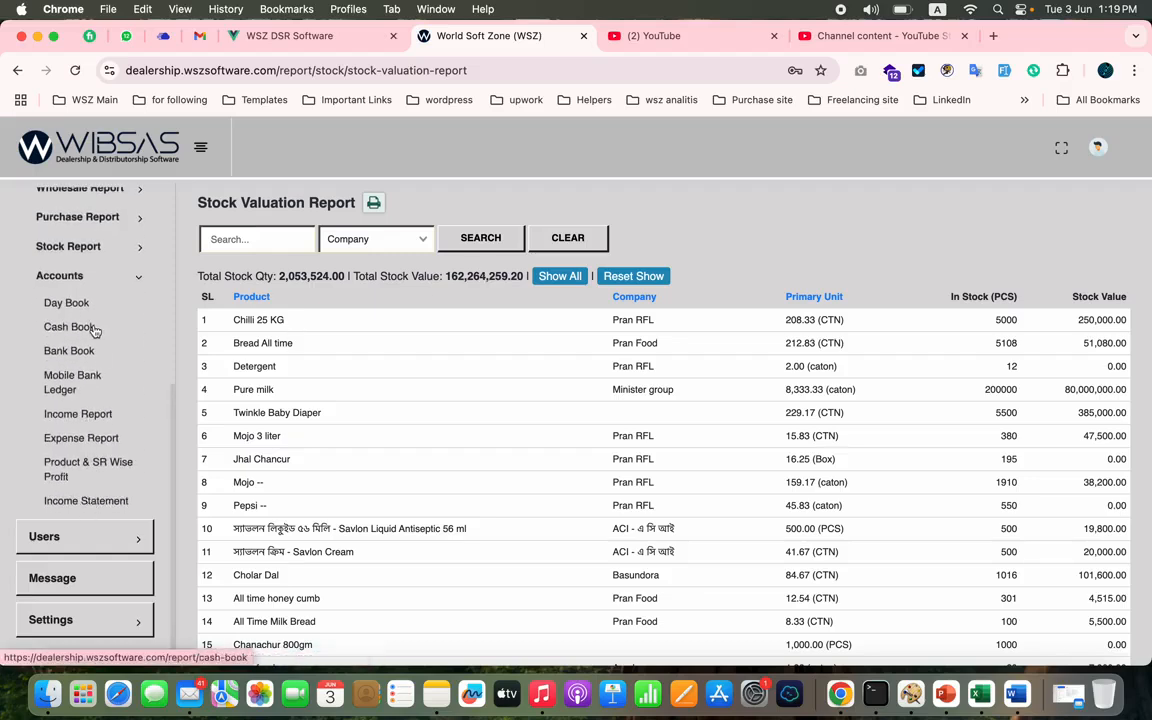
click(95, 331)
- View the All Contra records in Accounts, followed by the All Expense records
scroll(62, 404, up, 4)
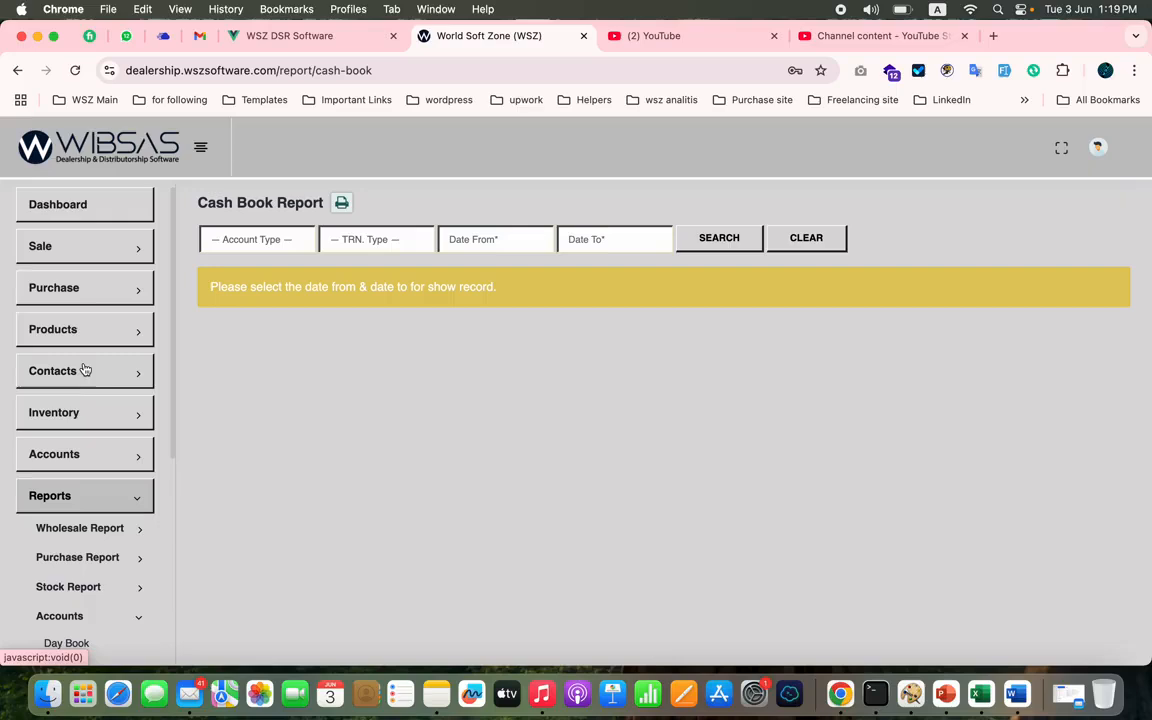
click(64, 453)
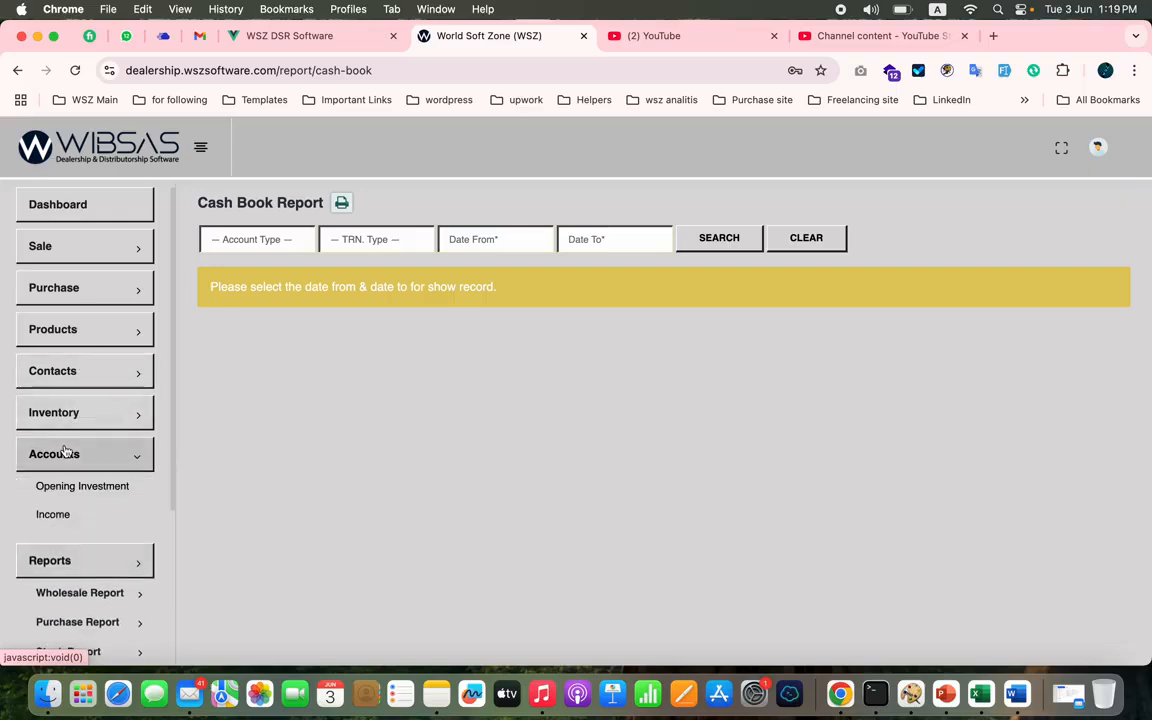
click(52, 571)
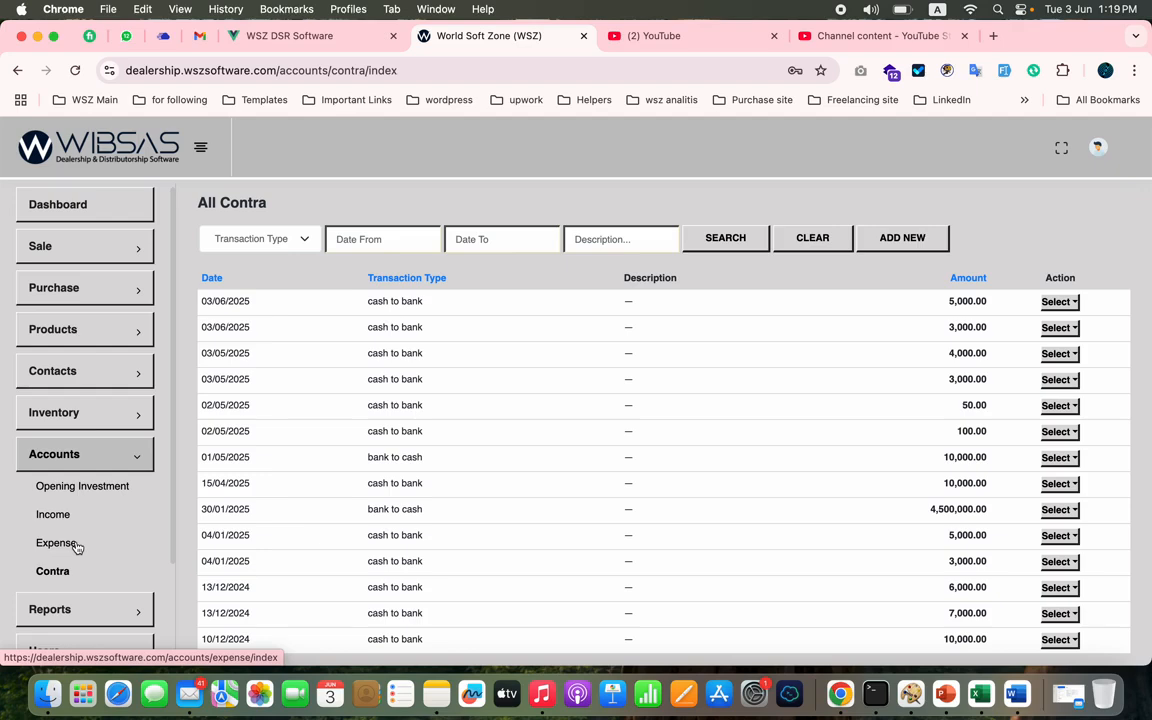
click(77, 547)
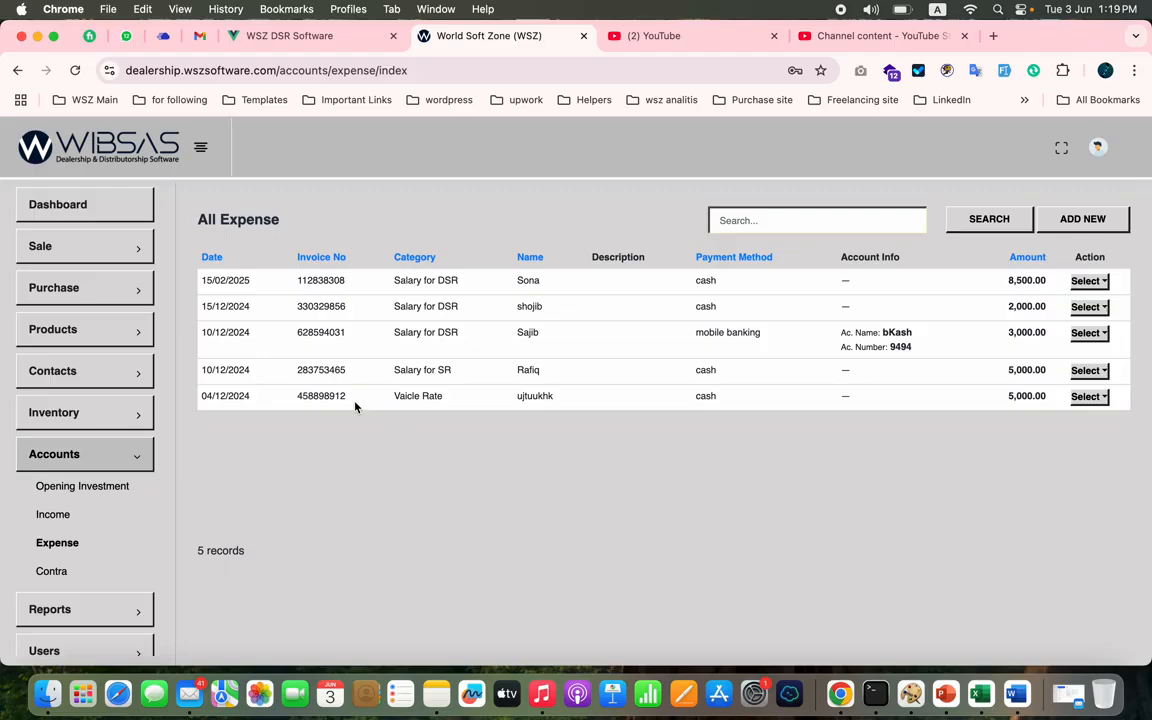
- View the Opening Investment page with its investment list, and return to the dashboard
click(107, 488)
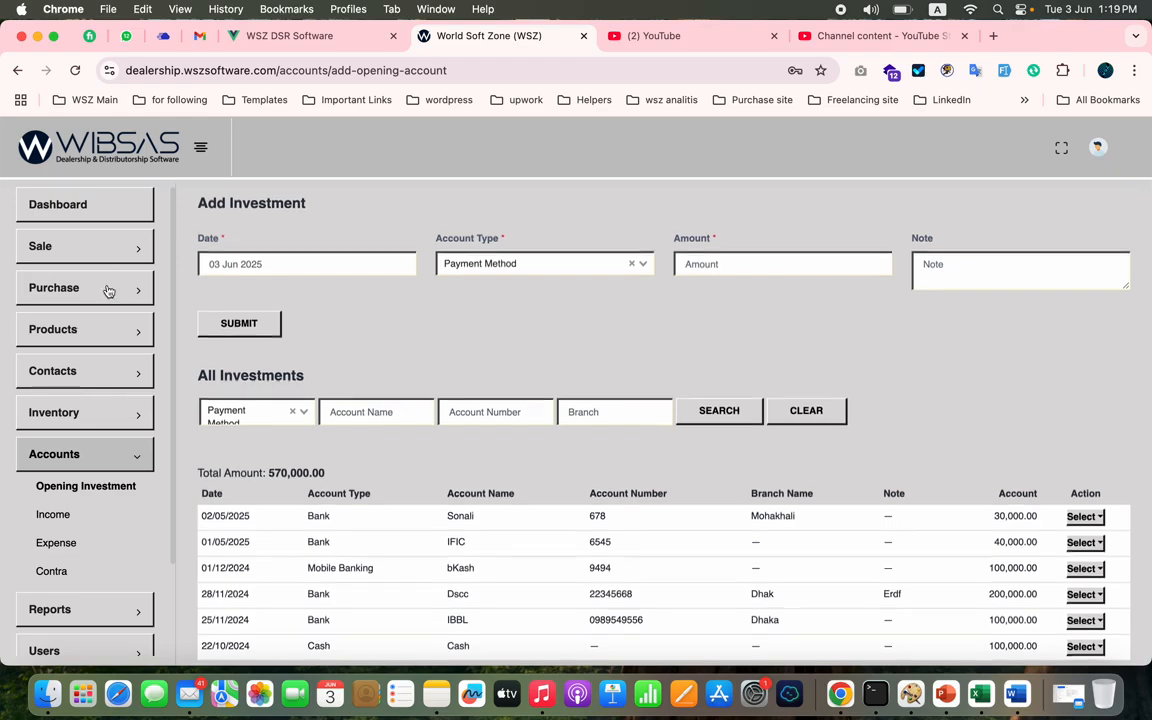
click(131, 212)
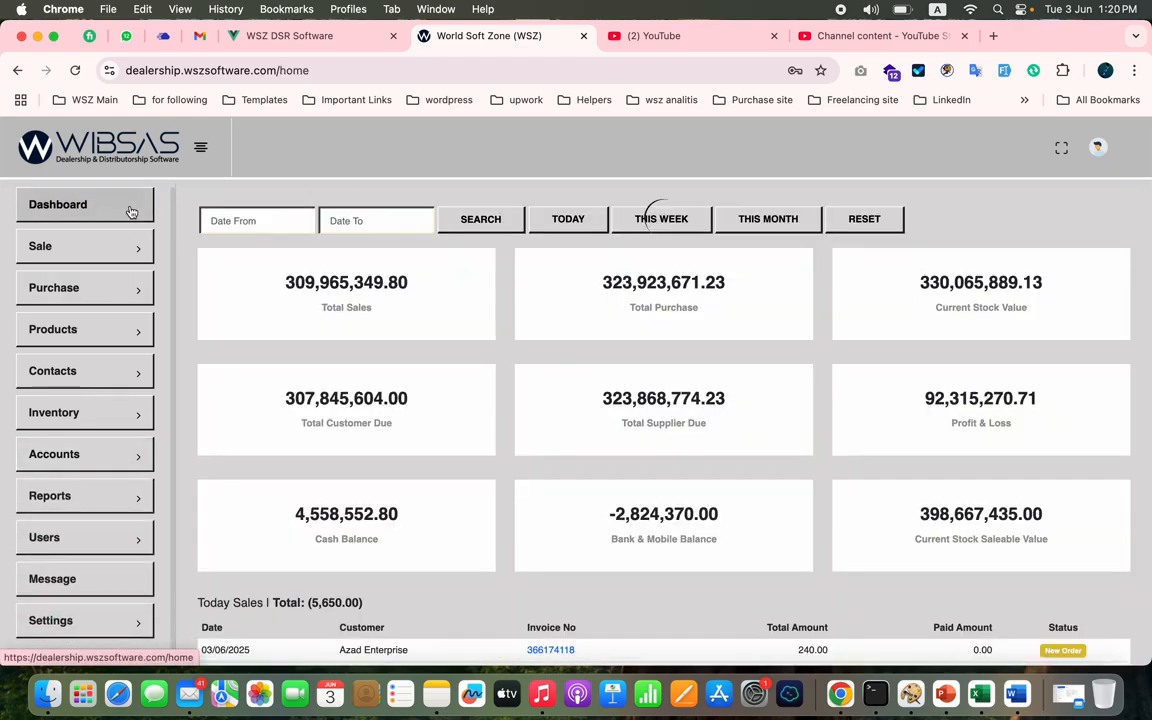